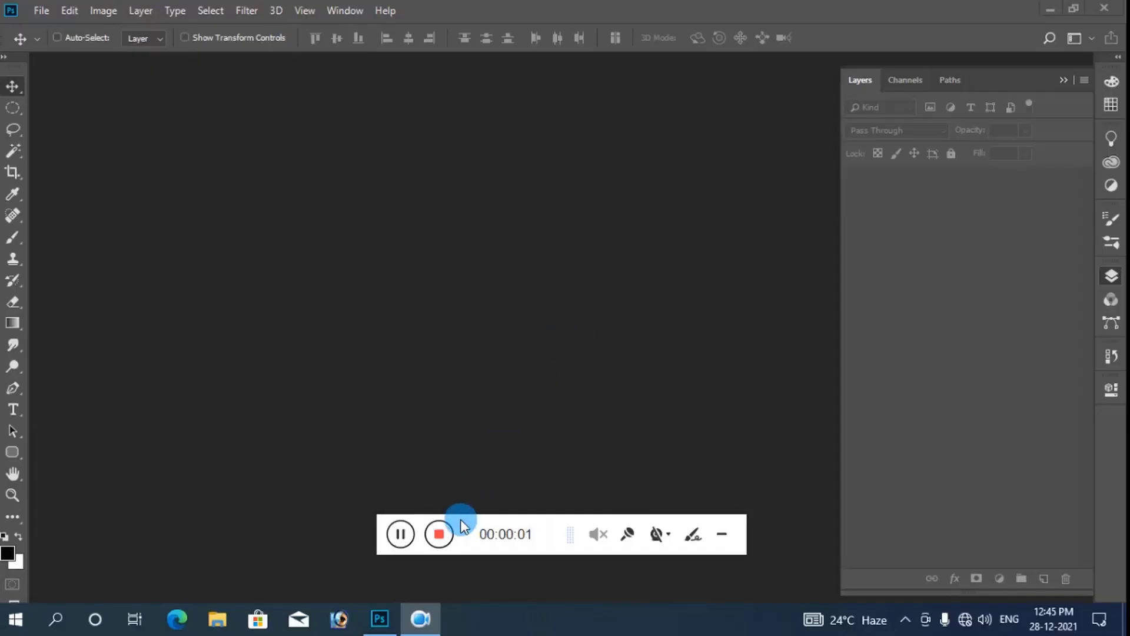
Create Untitled-1: 5 × 5 inches at 300 pixels/inch, RGB, with a white background
drag(465, 524, 533, 601)
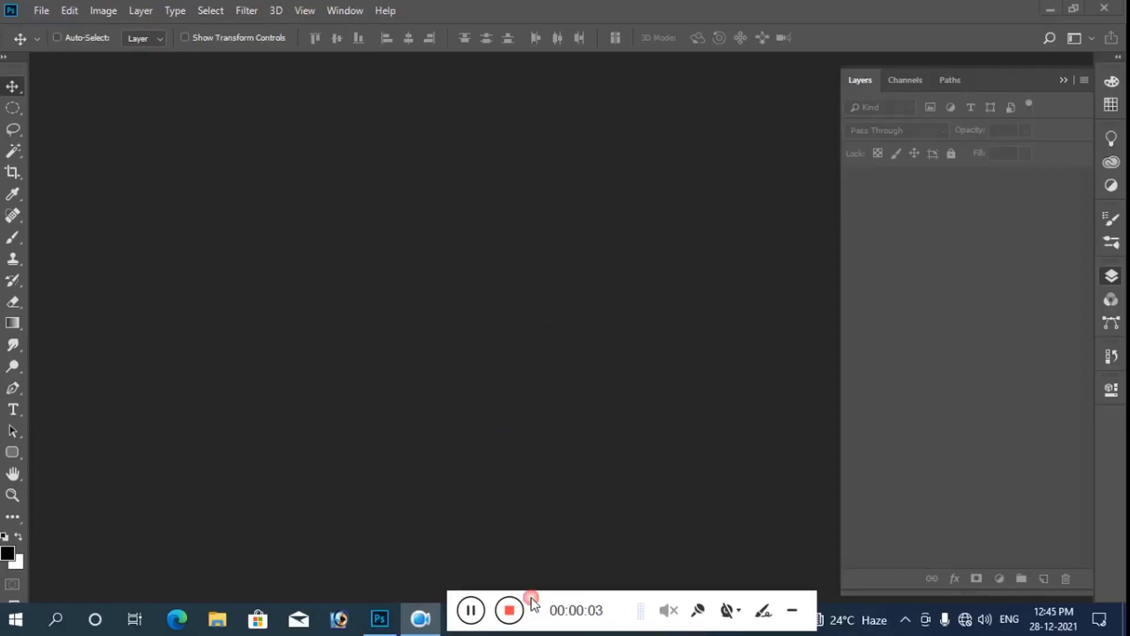
click(491, 350)
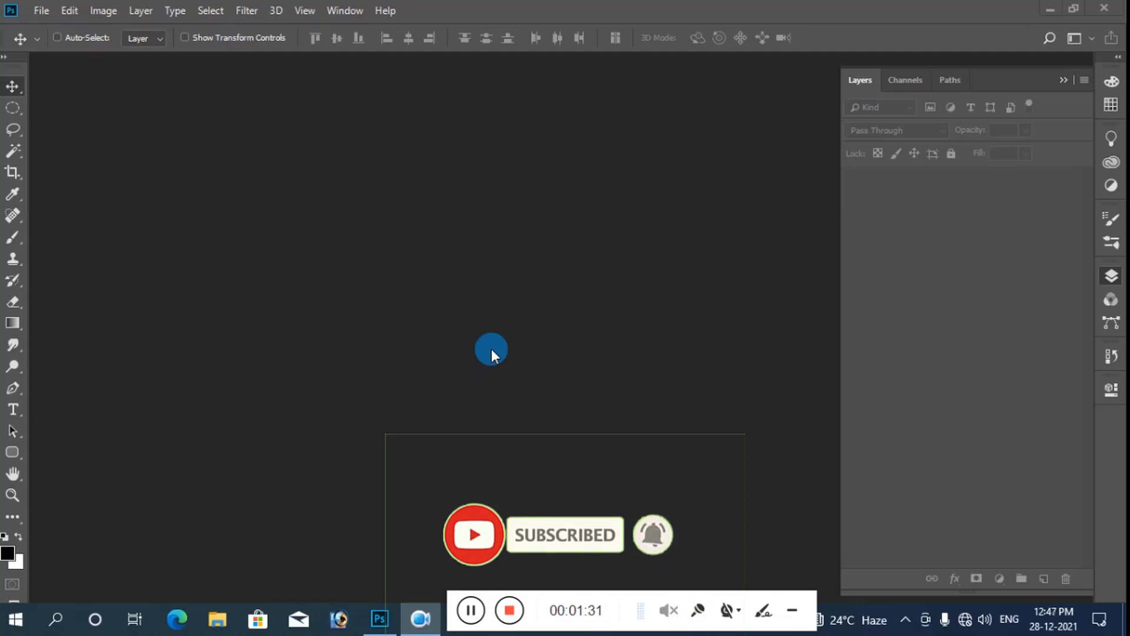
key(ctrl)
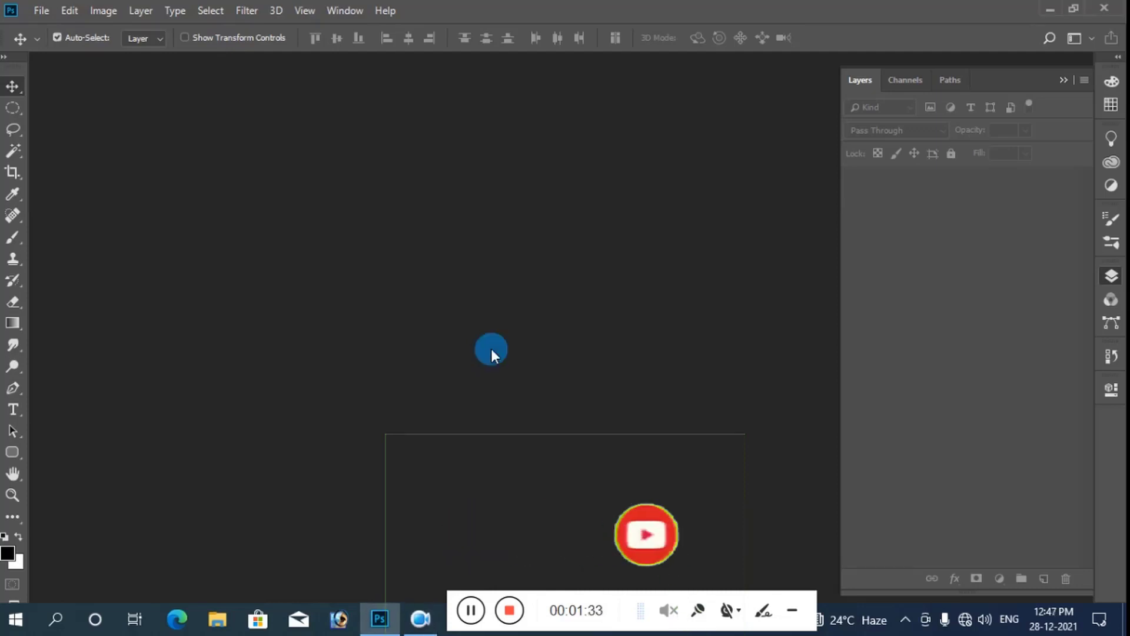
key(ctrl+n)
click(503, 177)
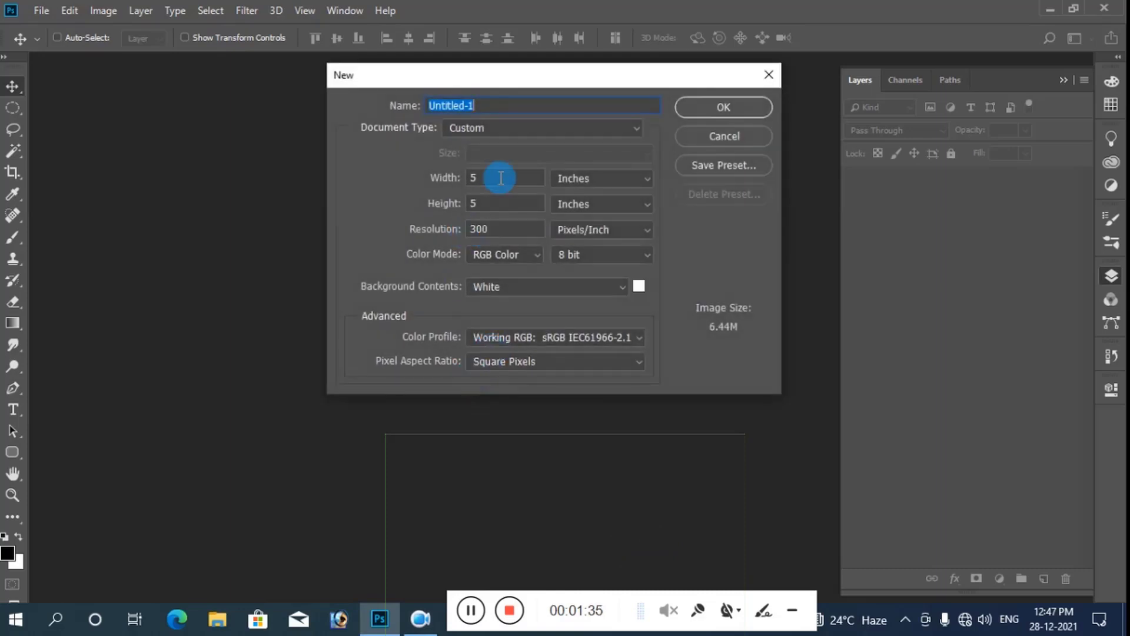
click(440, 204)
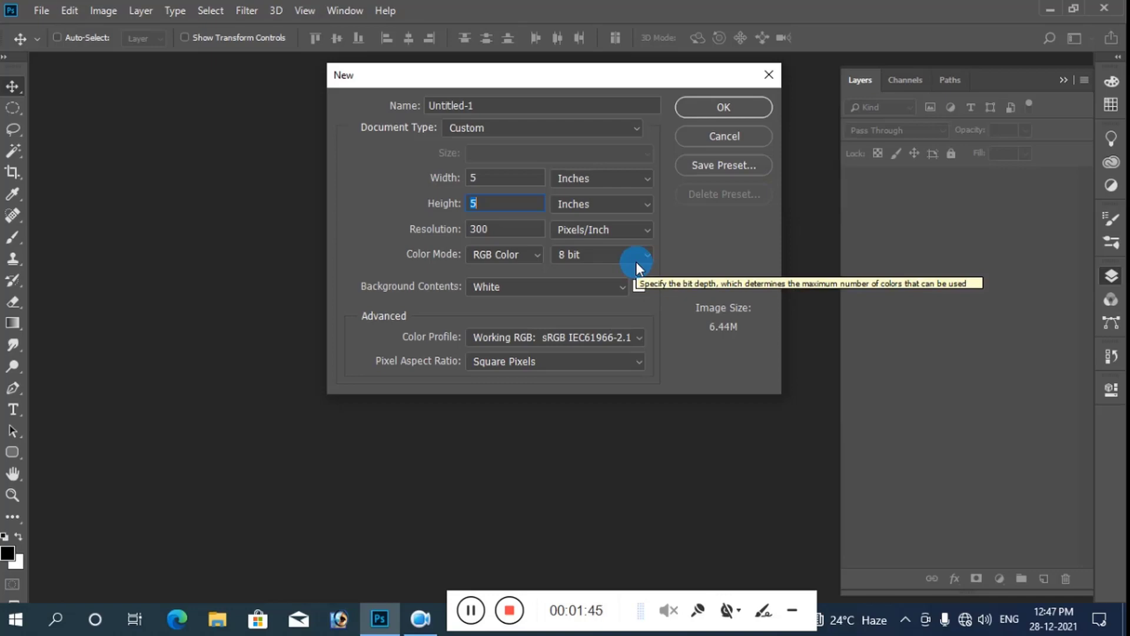
click(712, 107)
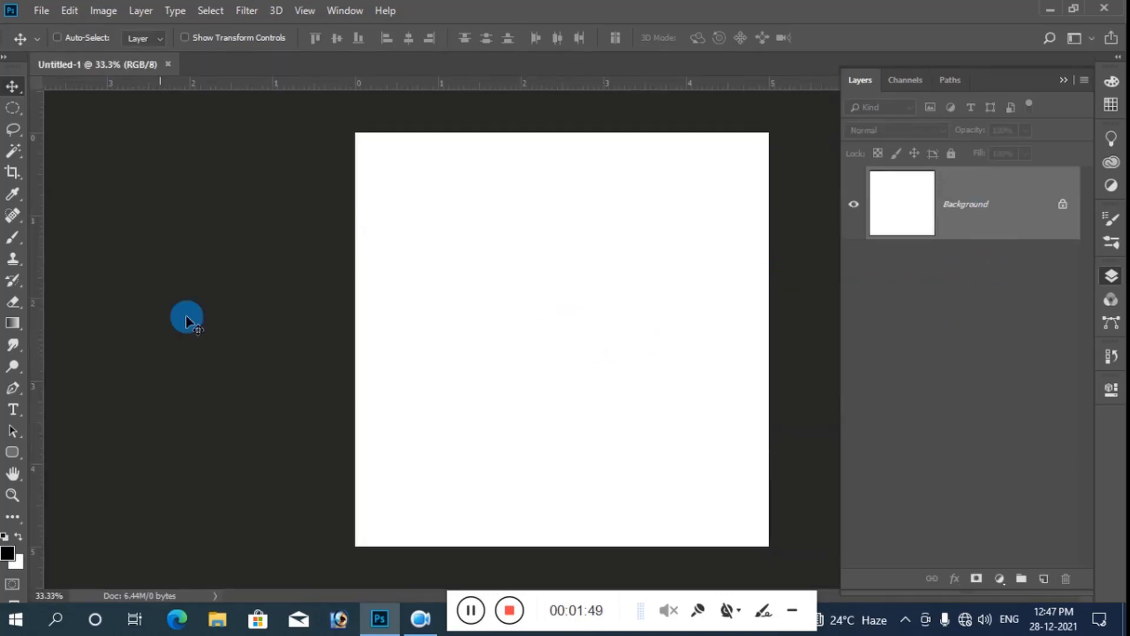
Choose the Rounded Rectangle tool and set the foreground colour to red ff0000
click(11, 452)
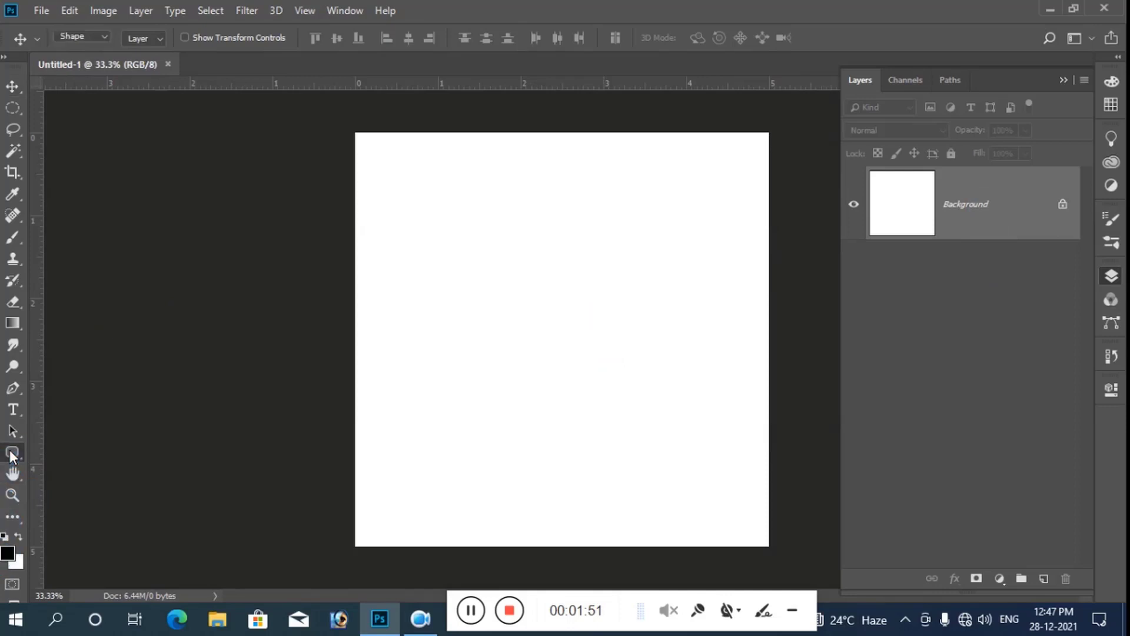
right_click(11, 452)
click(59, 471)
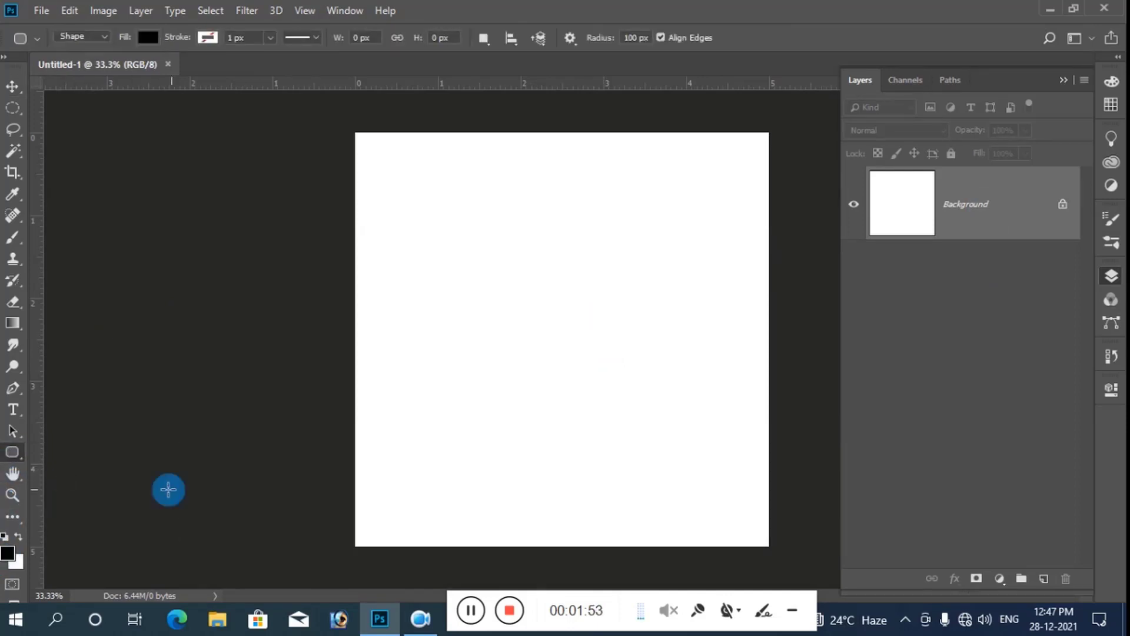
click(6, 555)
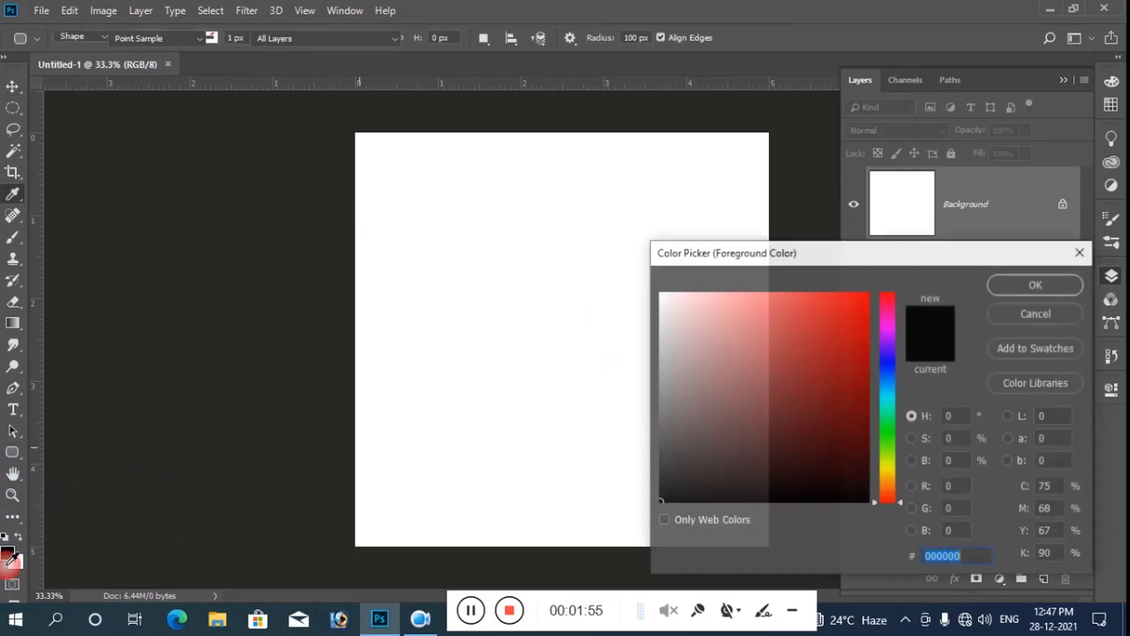
text(ff0000)
click(1022, 285)
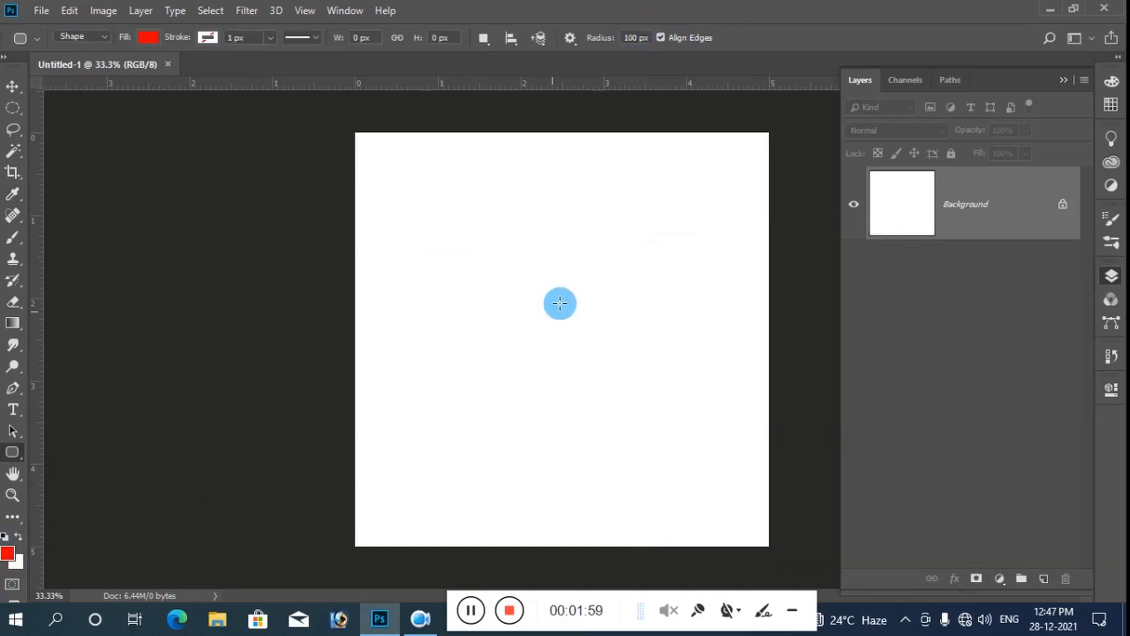
Draw an 870 × 642 px rounded rectangle with 100 px corners, then return to Layers
drag(440, 222, 680, 400)
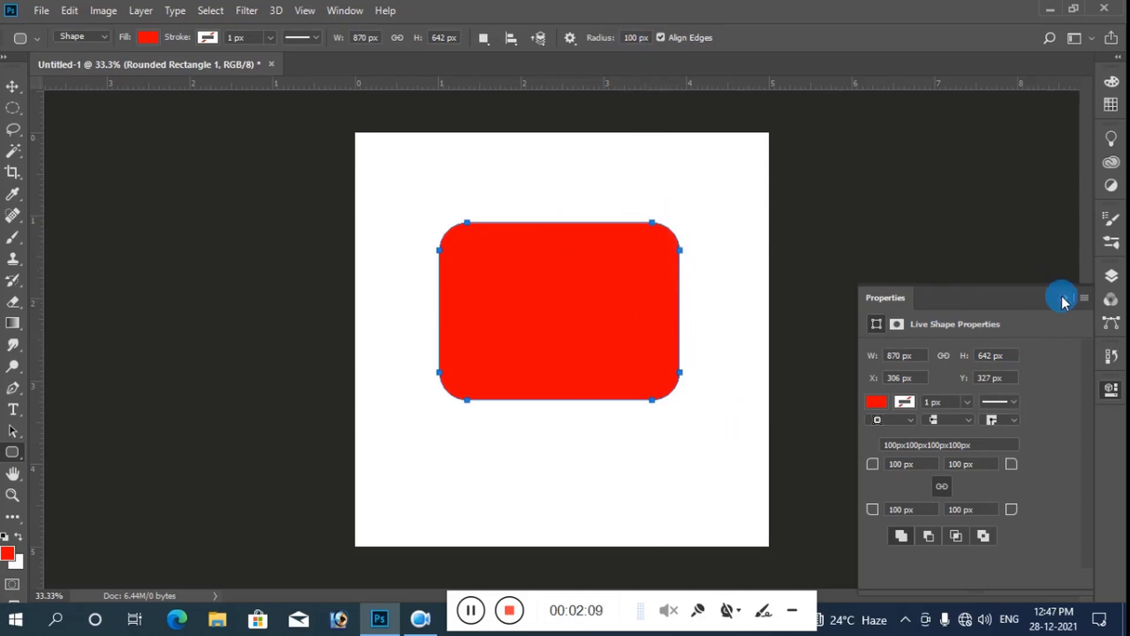
click(1063, 297)
click(1111, 275)
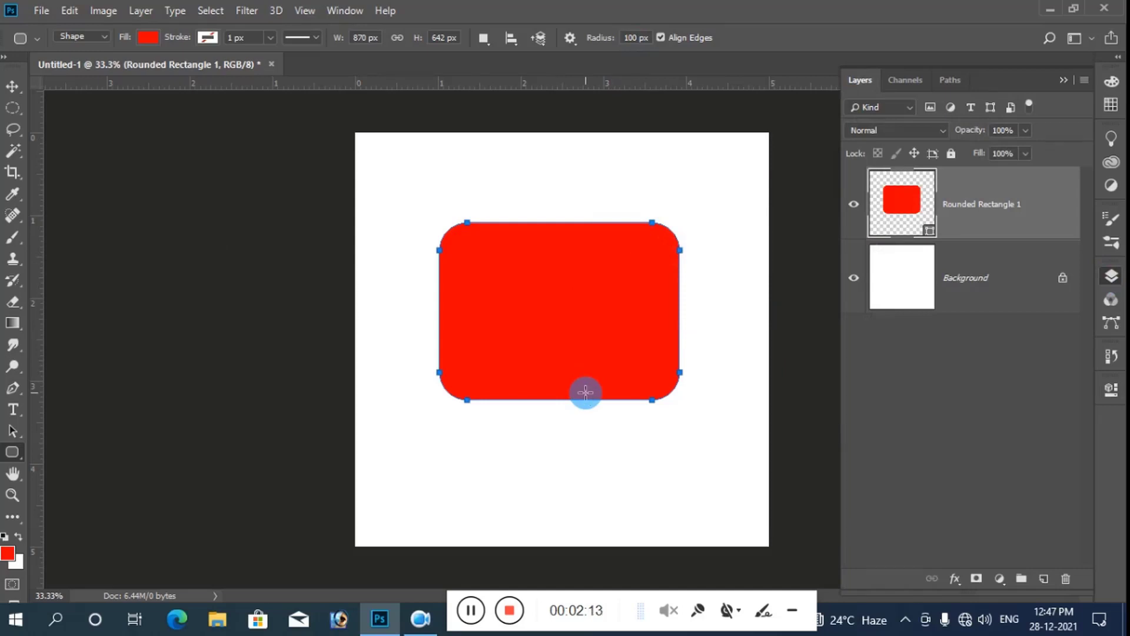
Commit the rounded rectangle, duplicate its layer, then delete the duplicate
key(Return)
drag(997, 209, 1044, 579)
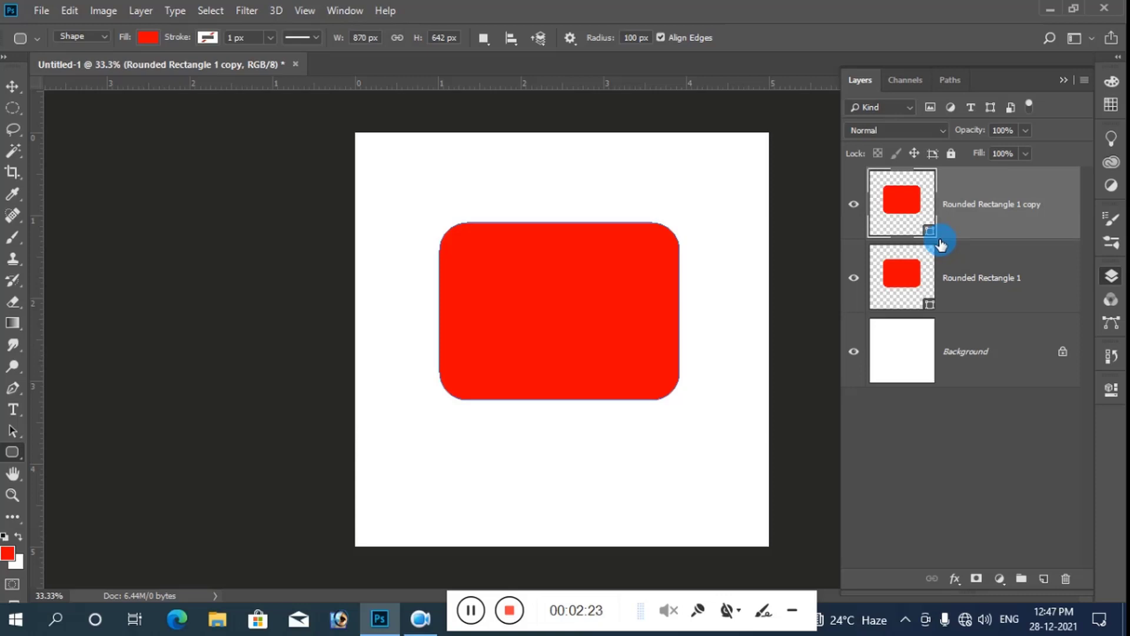
key(Delete)
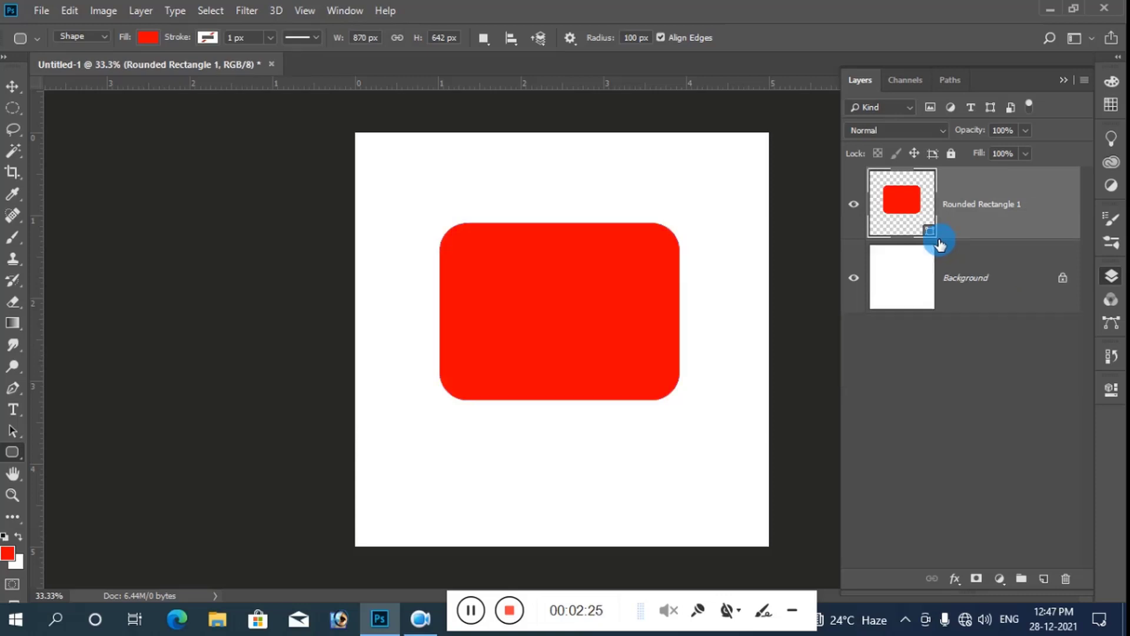
Rotate the rectangle about -37° and skew it about 17° into a flattened diamond
key(ctrl+t)
mouse_move(697, 421)
mouse_down()
mouse_move(709, 299)
mouse_move(712, 335)
mouse_up()
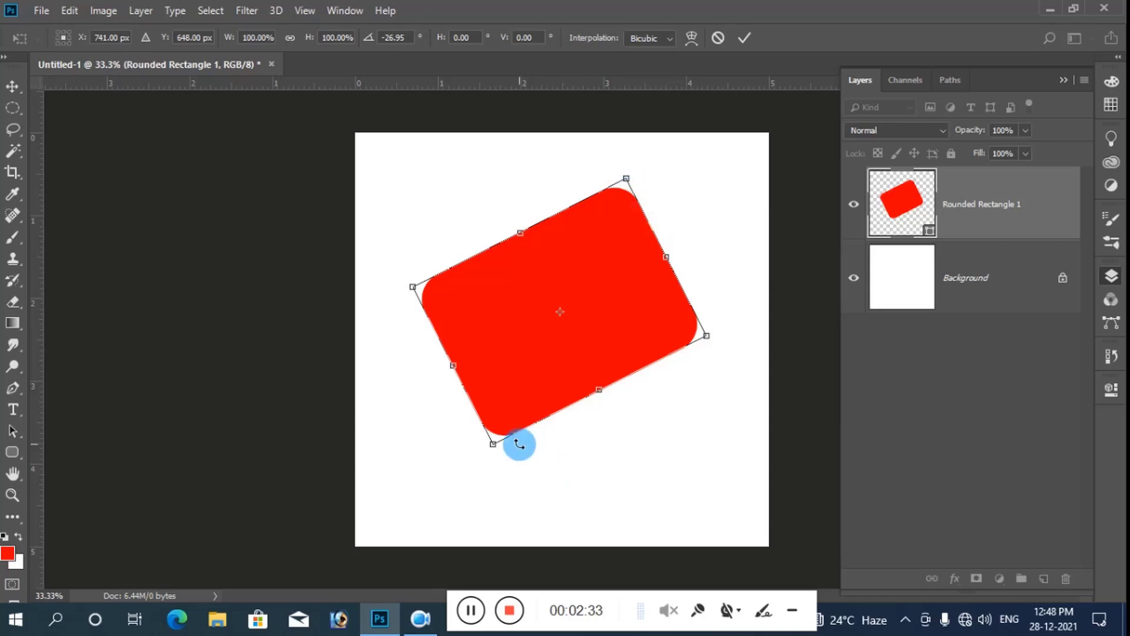
drag(493, 445, 582, 432)
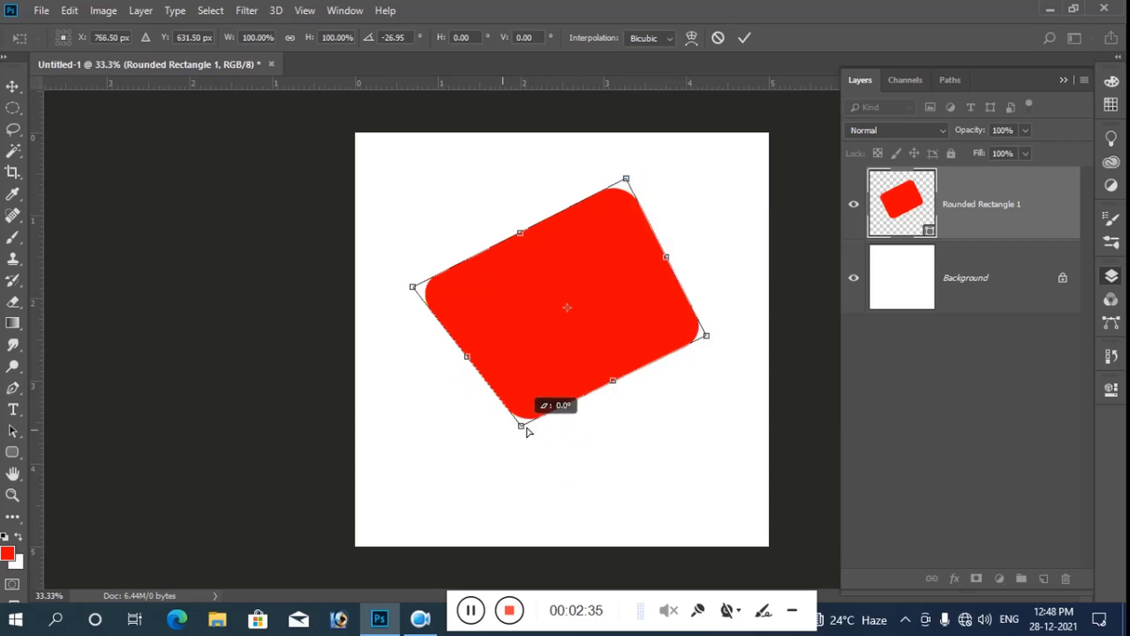
drag(626, 178, 570, 240)
drag(413, 287, 430, 318)
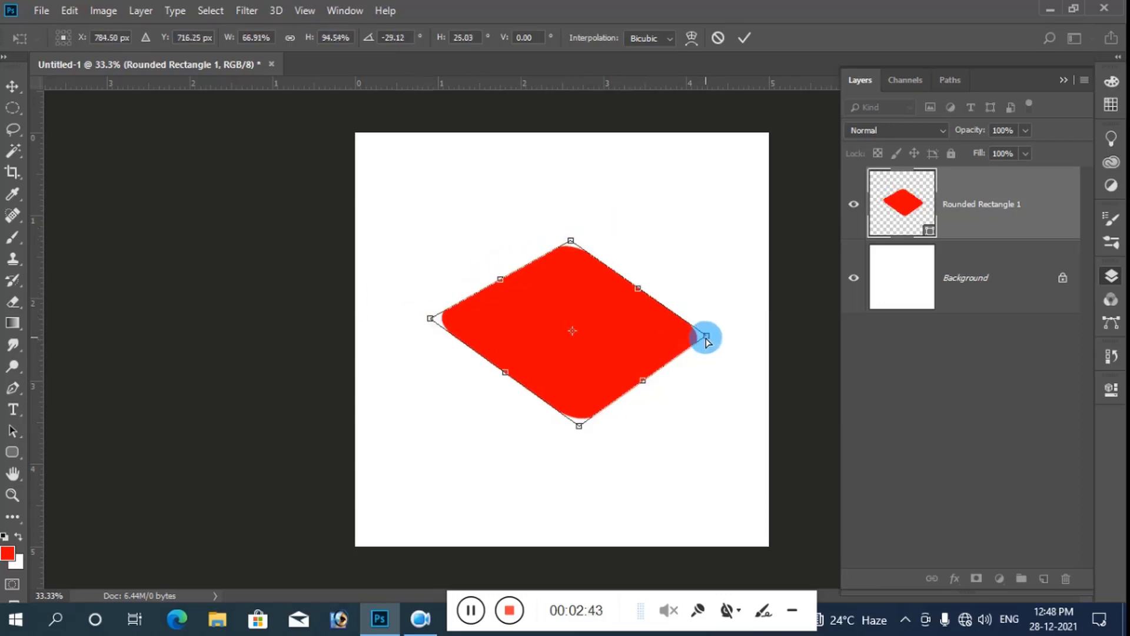
drag(707, 337, 712, 326)
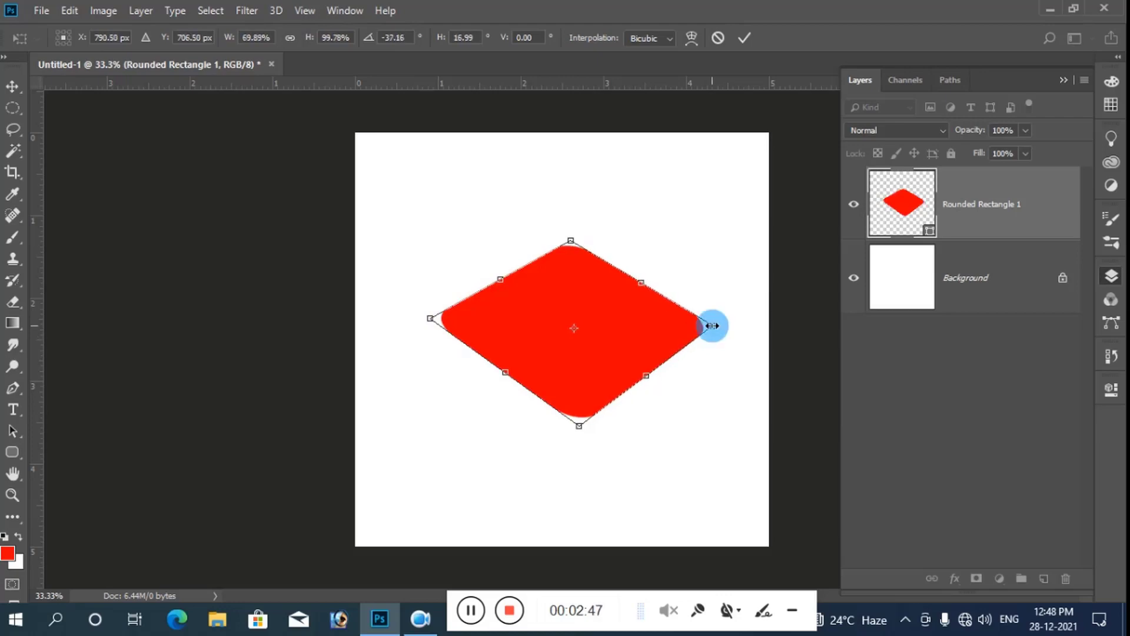
Commit the transform, duplicate the diamond layer, and recolour the original bottom diamond black
double_click(600, 365)
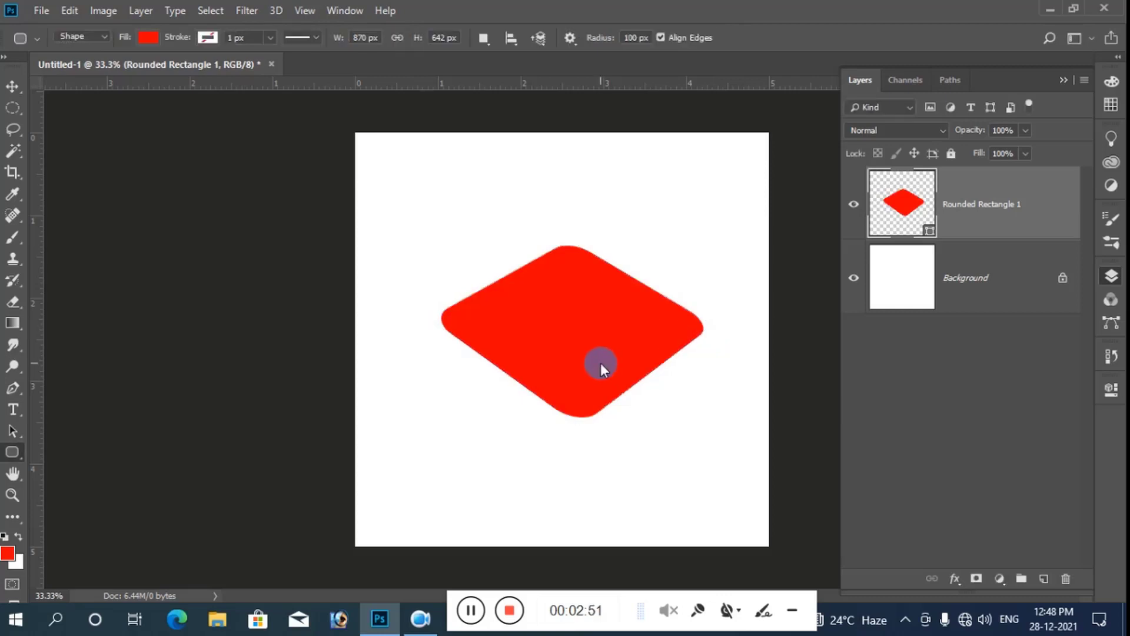
drag(1004, 219, 1042, 580)
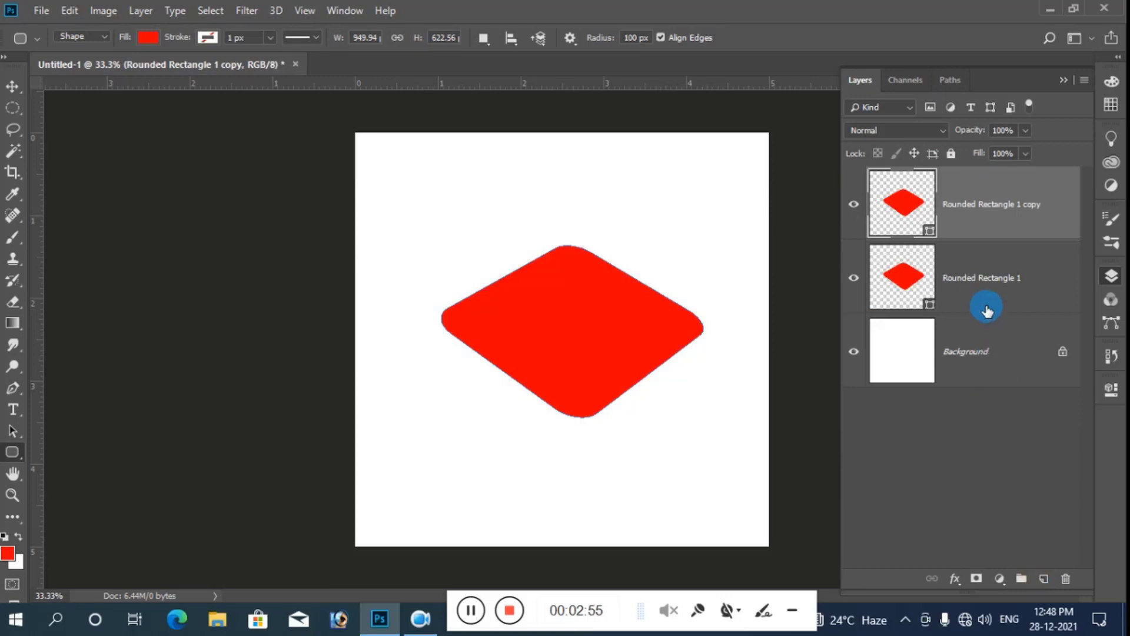
click(974, 279)
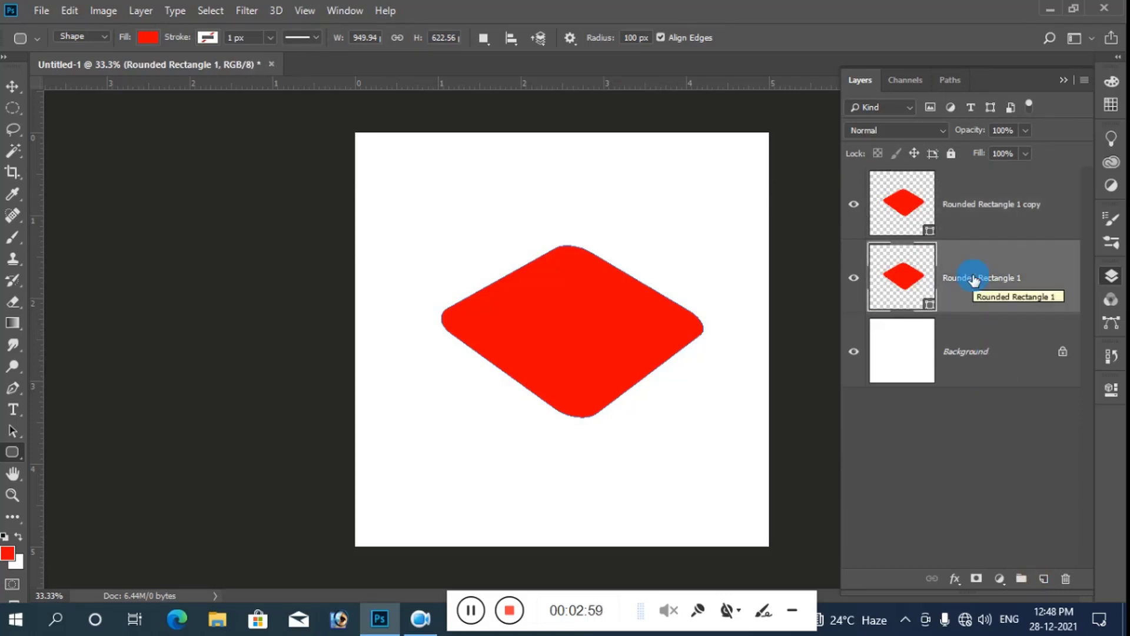
double_click(922, 303)
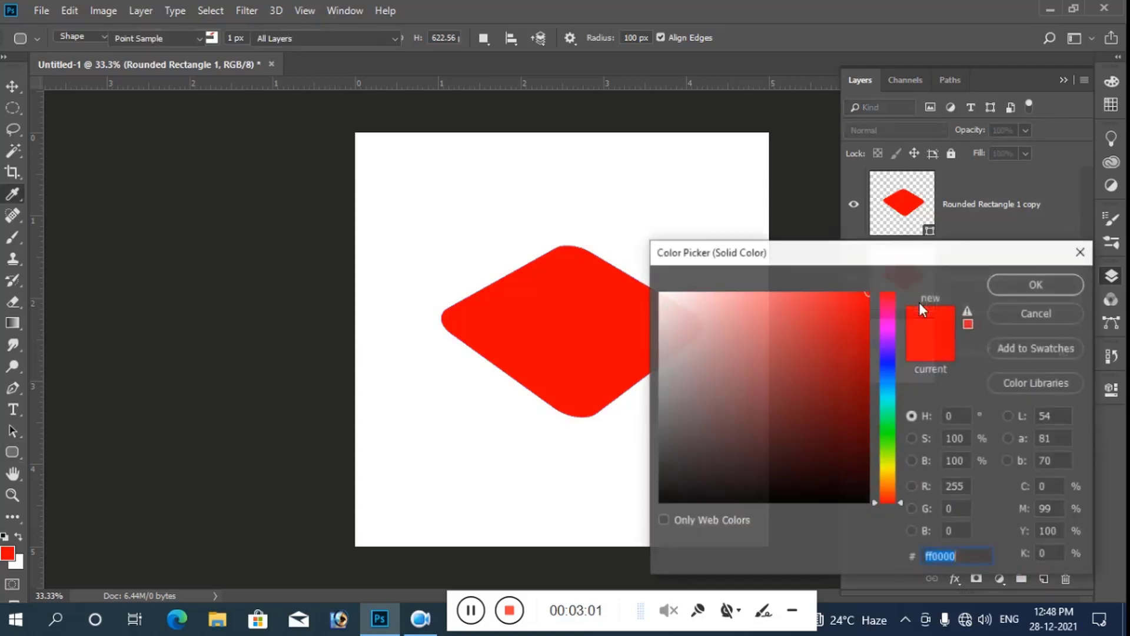
click(1036, 285)
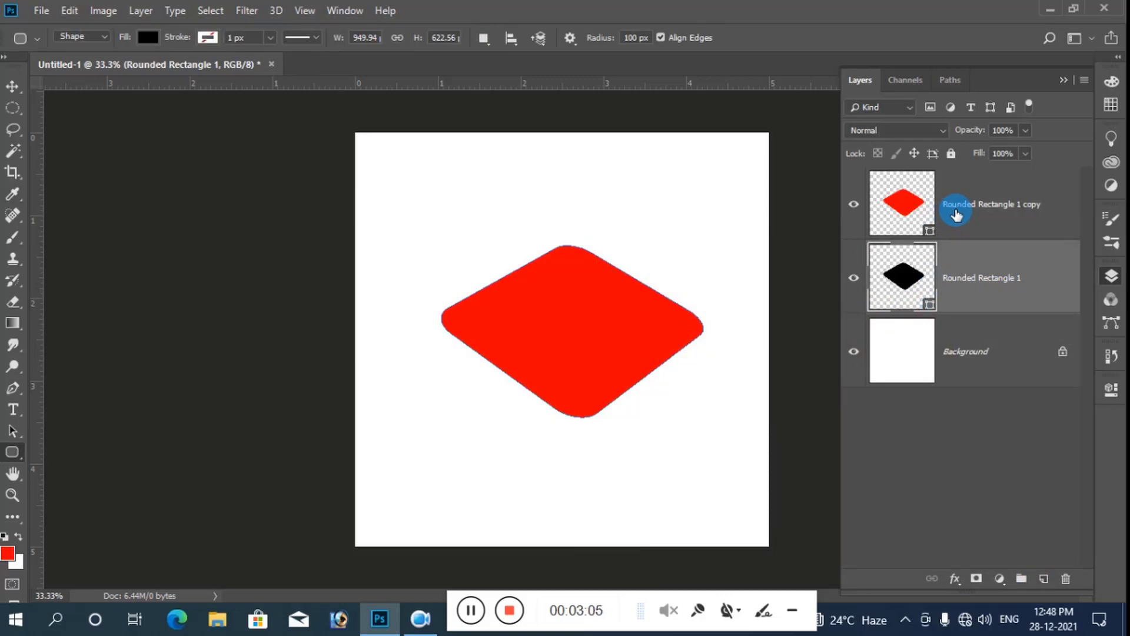
Duplicate the red diamond again and convert the middle red copy to a Smart Object
drag(957, 214, 1043, 580)
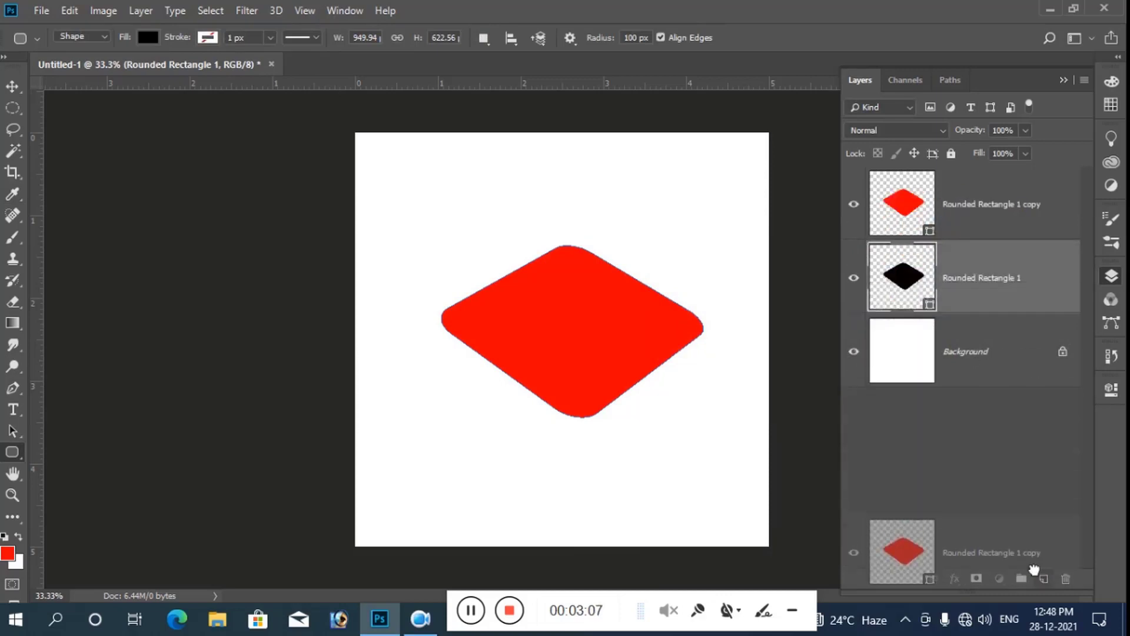
click(979, 277)
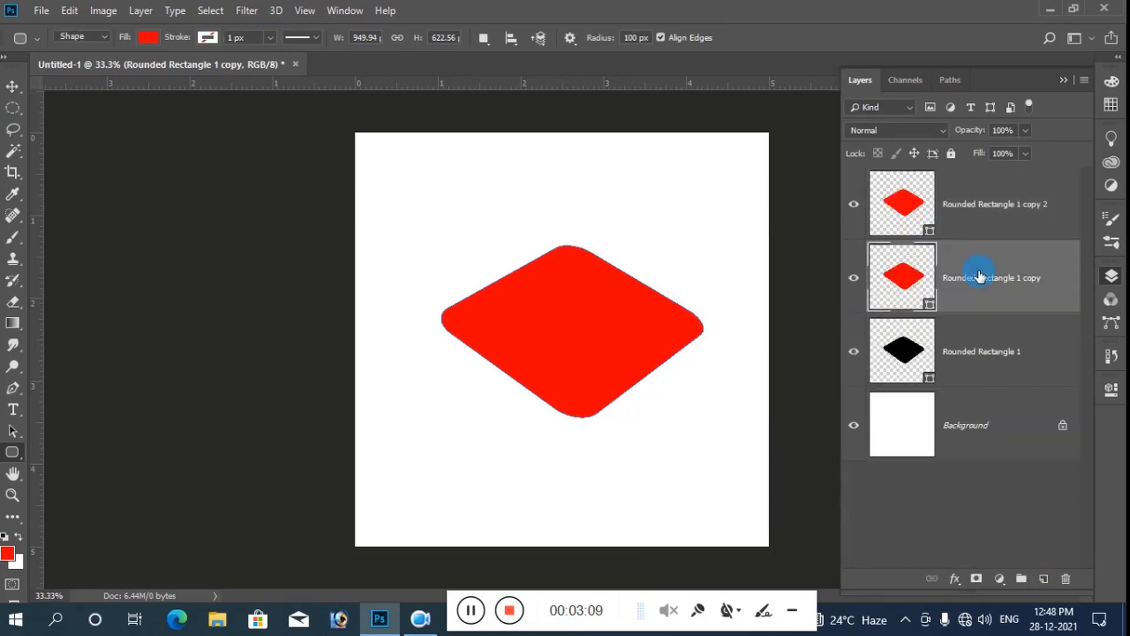
click(924, 308)
right_click(969, 291)
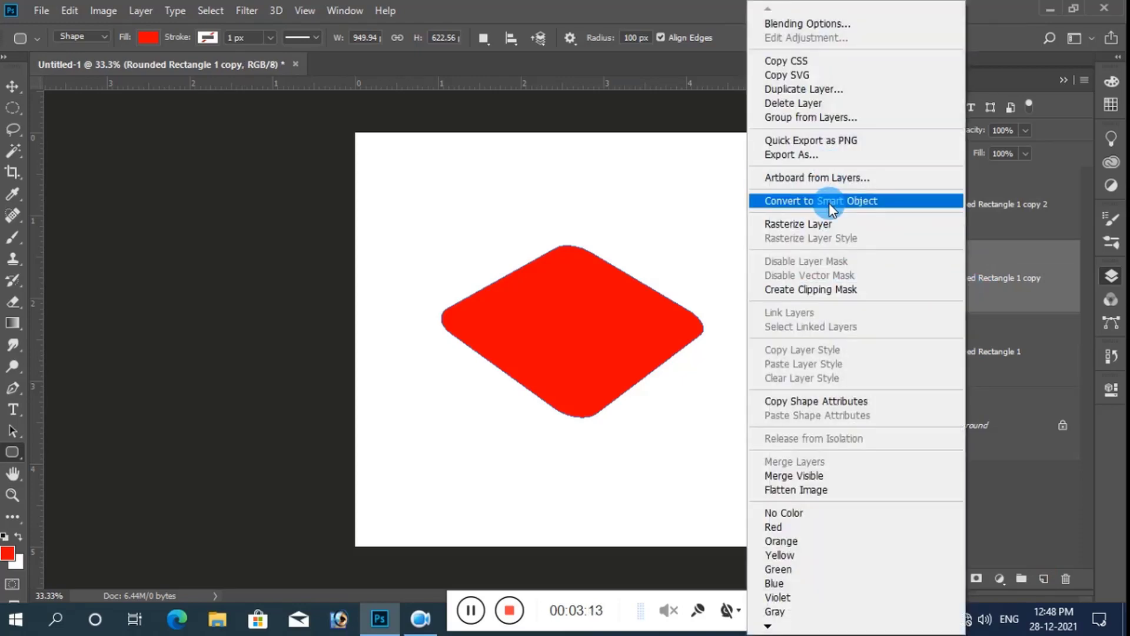
click(829, 202)
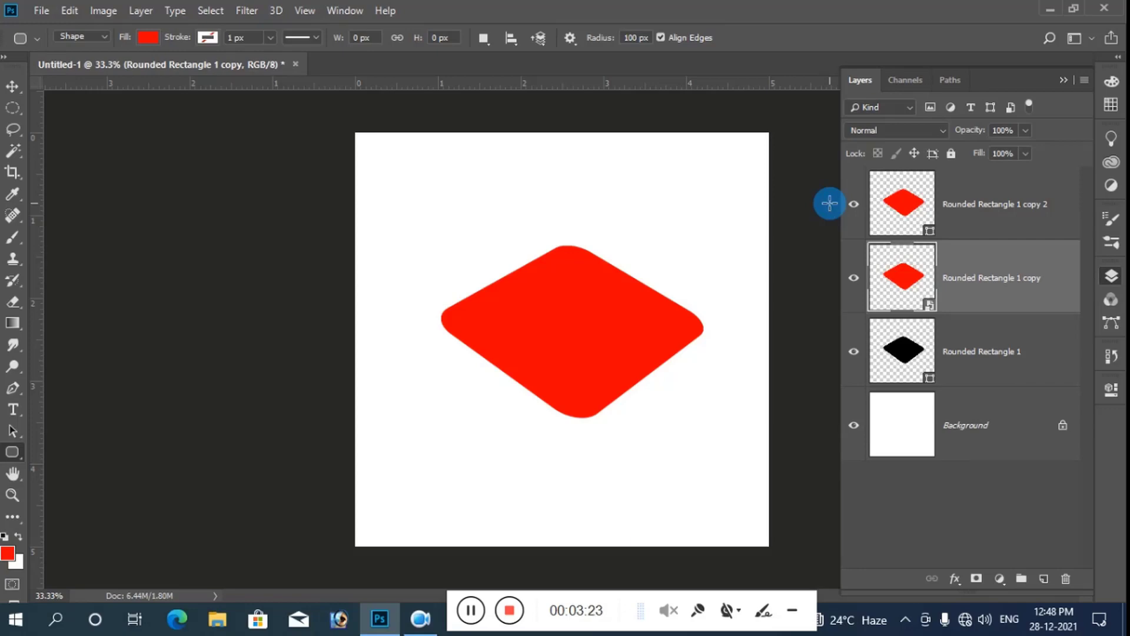
Stack several slightly offset copies of the red diamond to build thickness
key(v)
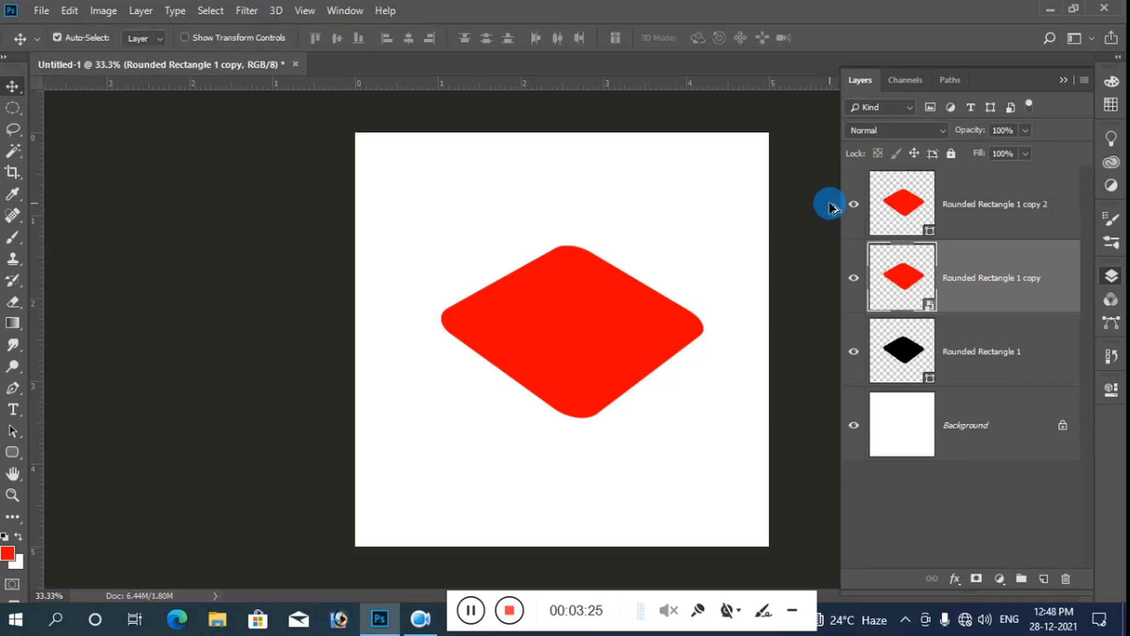
key(ctrl+alt+shift+t)
key(ctrl+alt+shift+t)
key(ctrl+alt+shift+t)
key(ctrl+alt+shift+t)
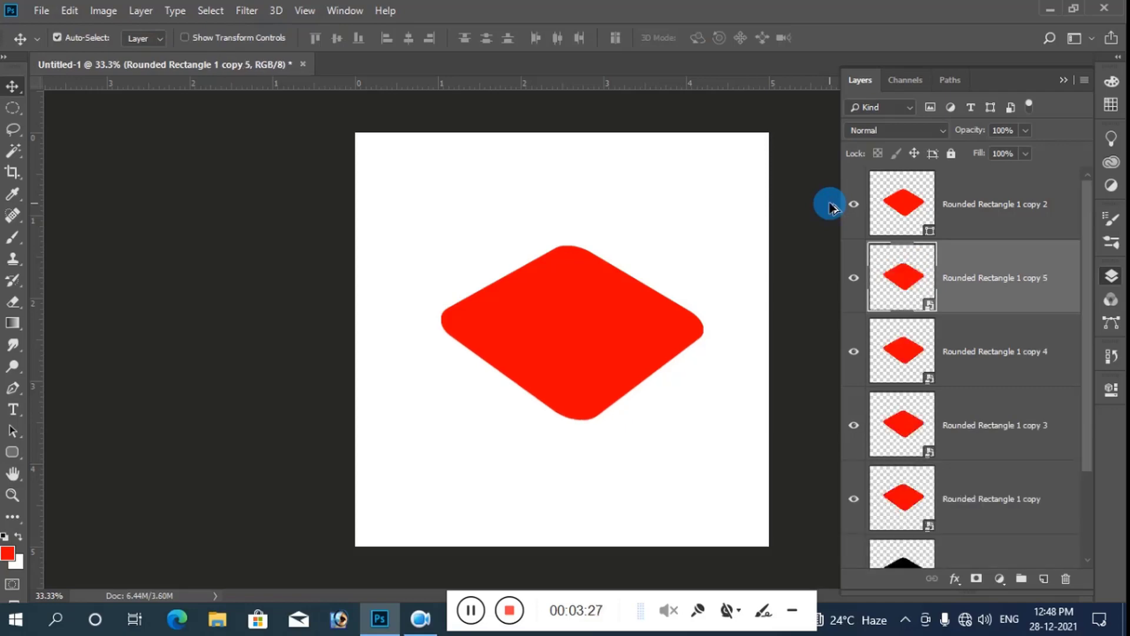
key(ctrl+alt+shift+t)
key(ctrl+alt+shift+t)
key(ctrl+alt+shift+t)
key(ctrl+alt+shift+t)
key(ctrl+alt+shift+t)
key(ctrl+alt+shift+t)
key(ctrl+alt+shift+t)
key(ctrl+alt+shift+t)
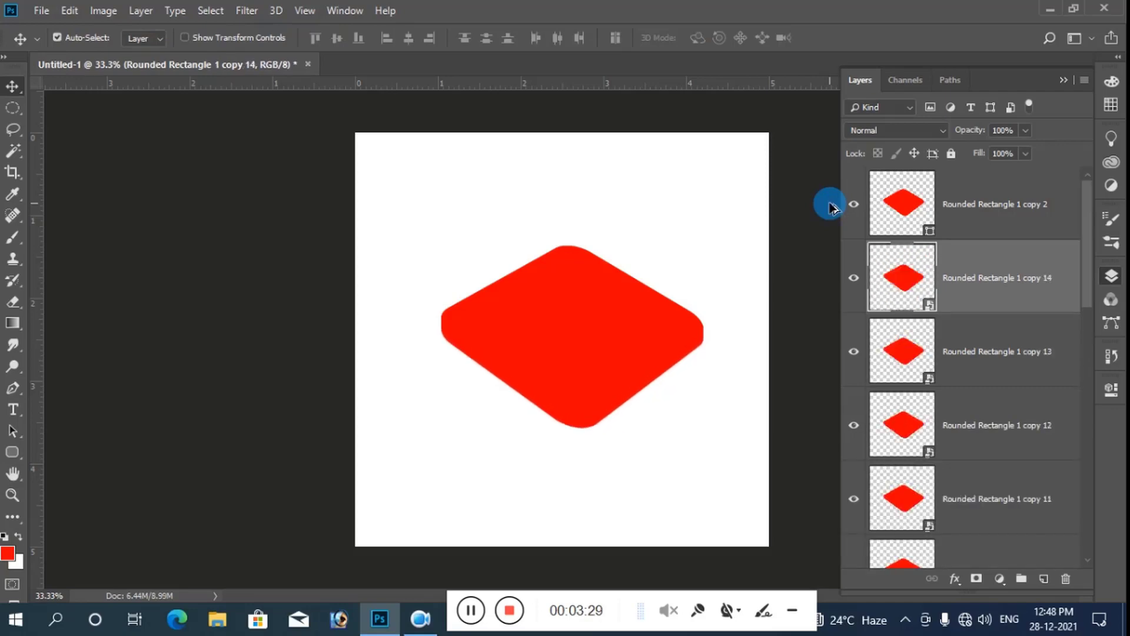
key(ctrl+alt+shift+t)
key(ctrl+alt+shift+t)
key(ctrl+alt+shift+t)
key(ctrl+alt+shift+t)
key(ctrl+alt+shift+t)
key(ctrl+alt+shift+t)
key(ctrl+alt+shift+t)
key(ctrl+alt+shift+t)
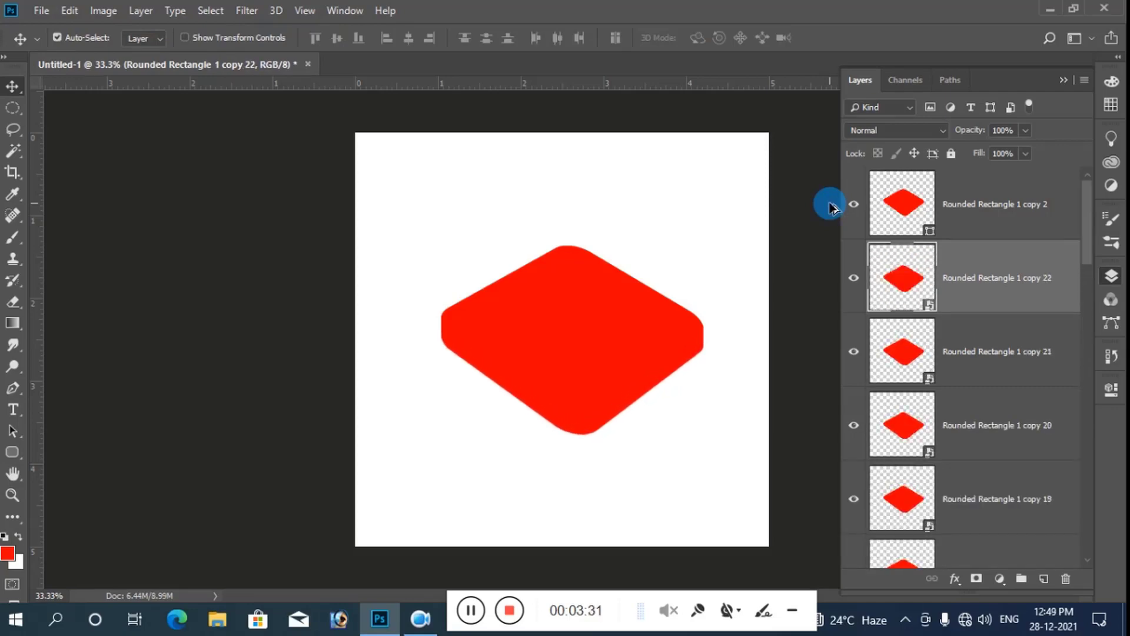
key(ctrl+alt+shift+t)
key(ctrl+alt+shift+t)
key(ctrl+alt+shift+t)
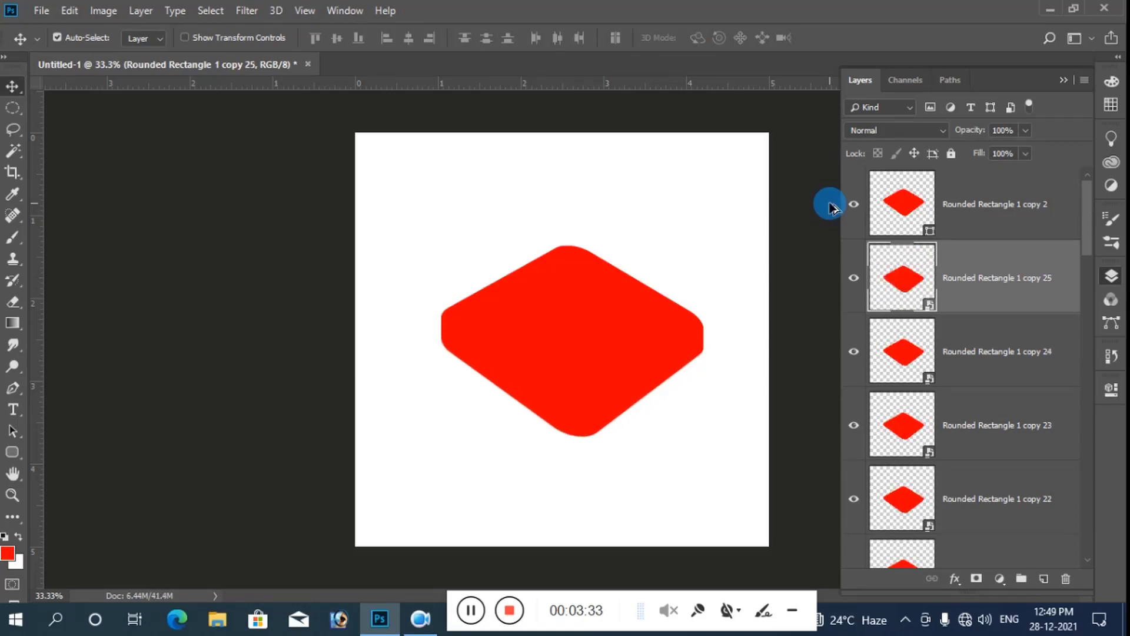
Group all the stacked copies into a folder named 3D
scroll(1054, 345, down, 5)
scroll(1054, 346, down, 5)
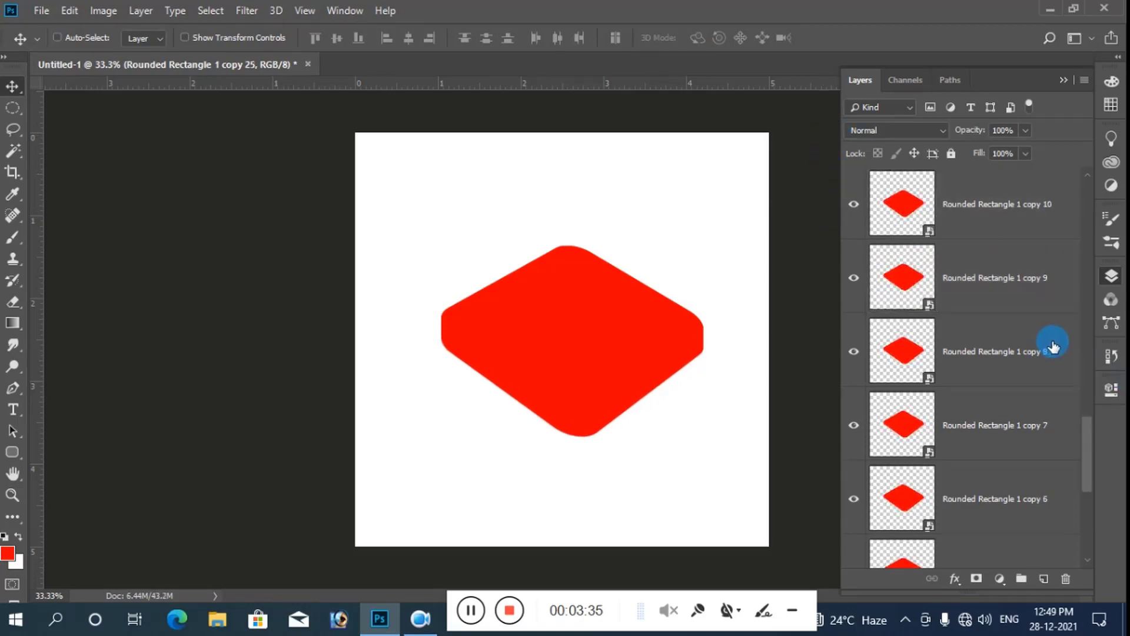
scroll(1054, 346, down, 5)
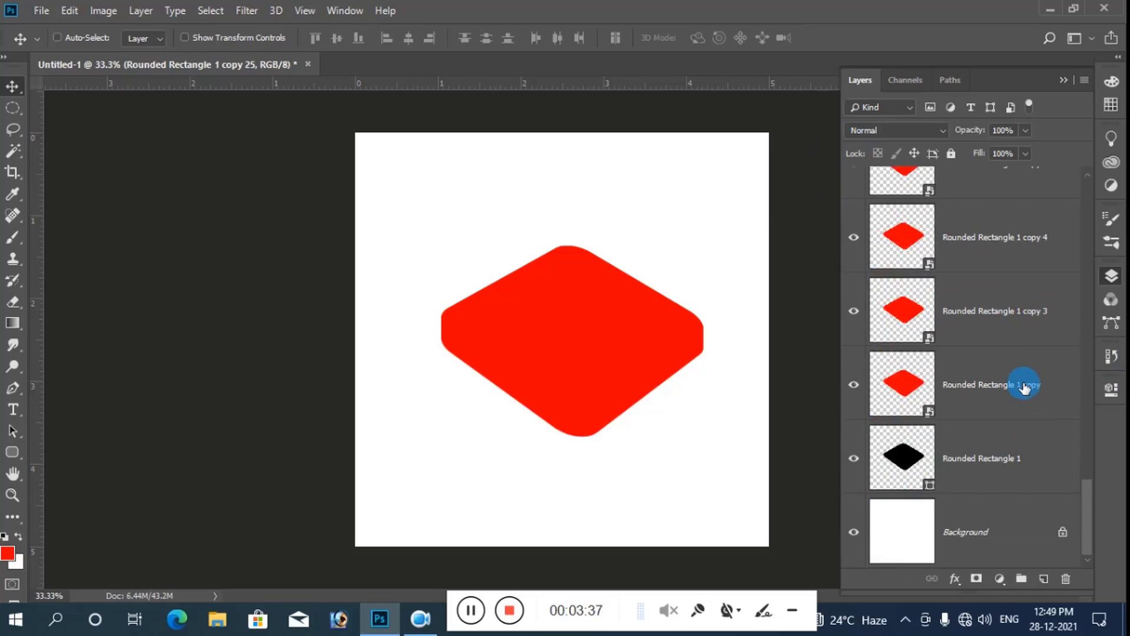
shift+click(1025, 386)
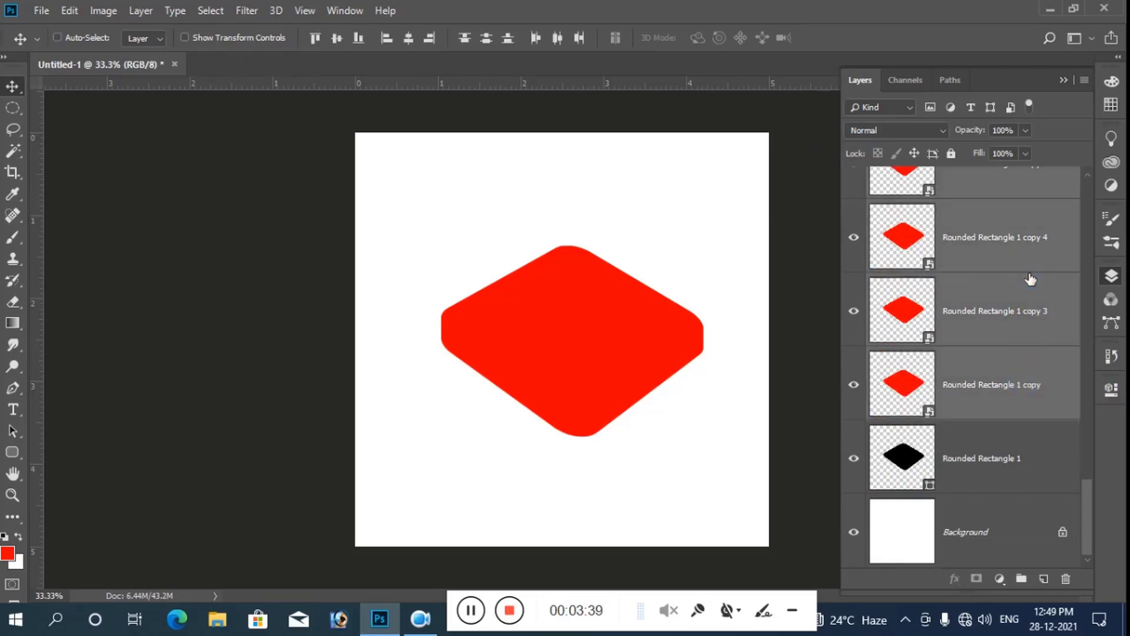
drag(1030, 279, 1022, 578)
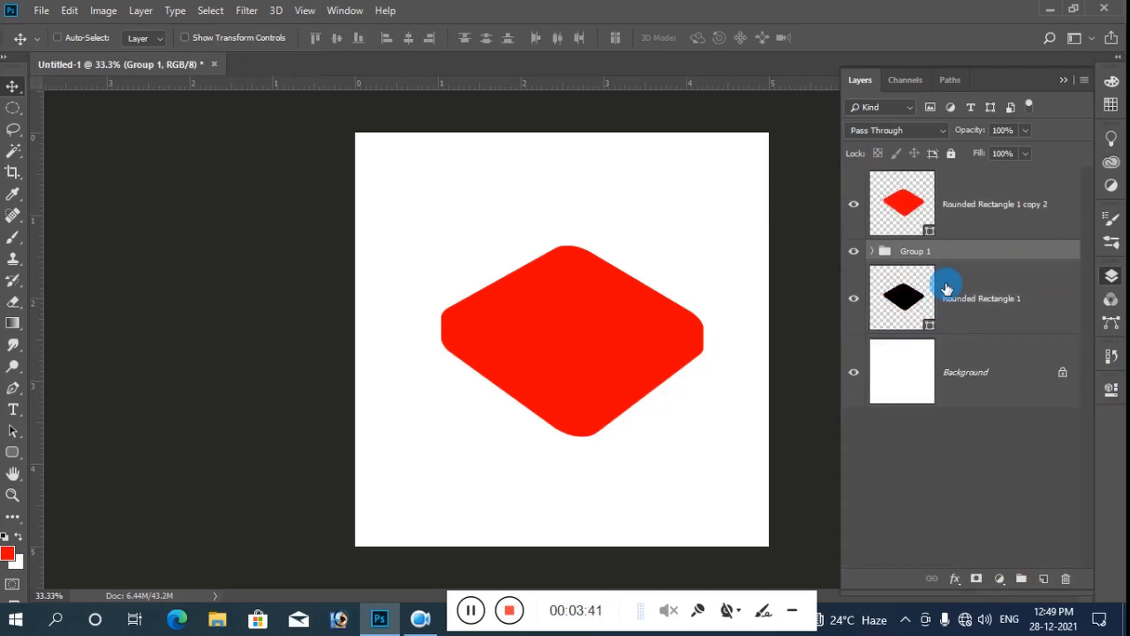
double_click(912, 251)
text(3D)
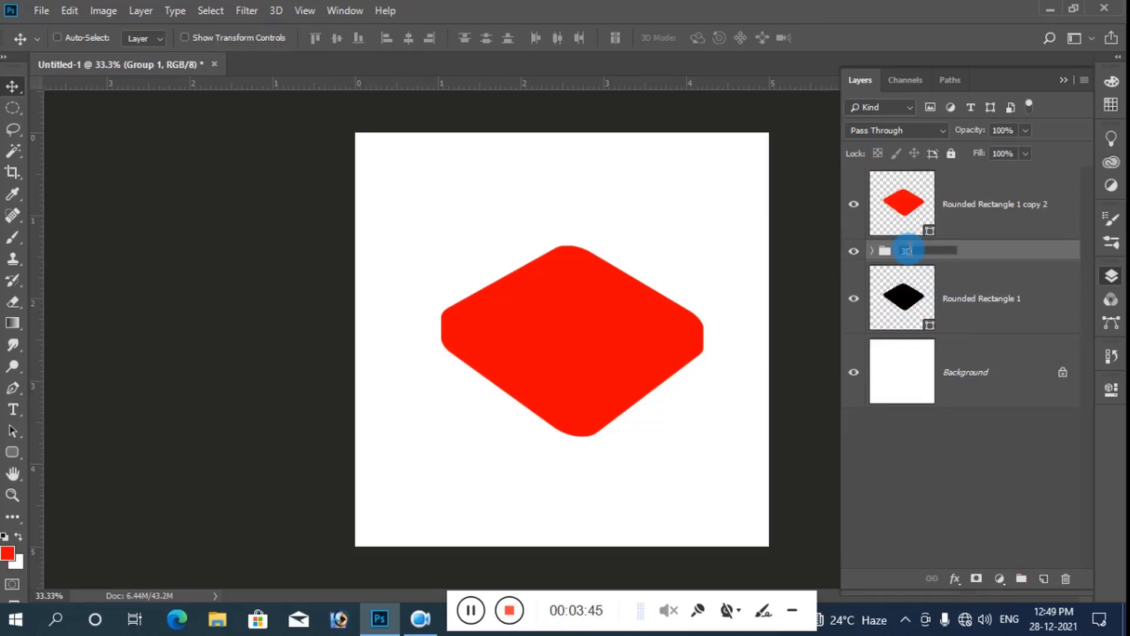
click(968, 479)
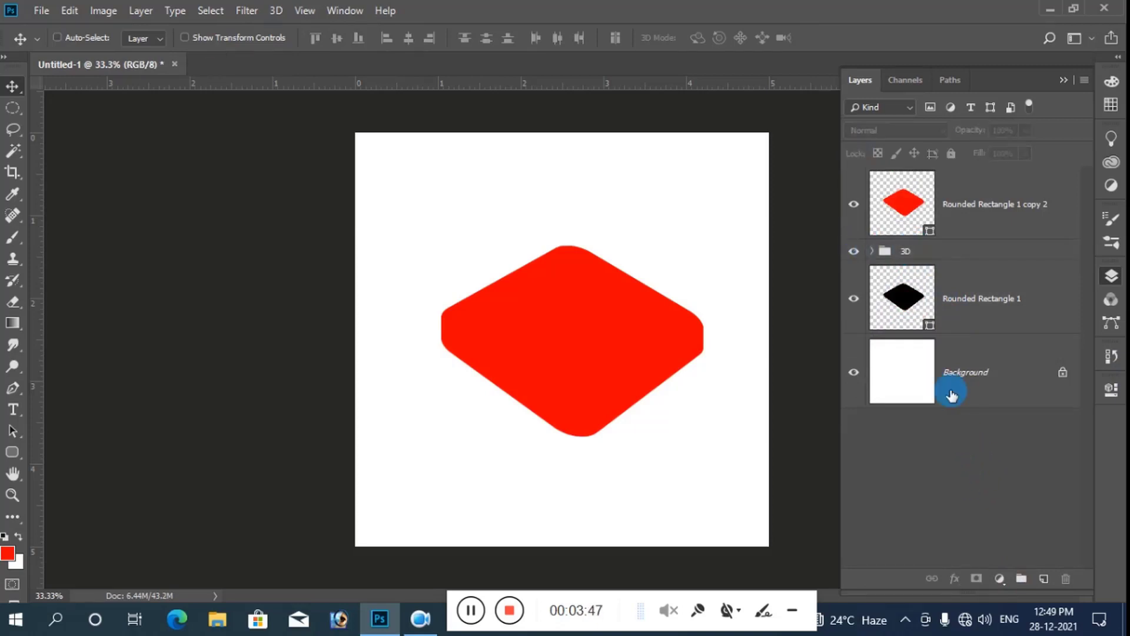
click(960, 302)
Apply Gaussian Blur to the black diamond as a smart object and shift it down
click(247, 10)
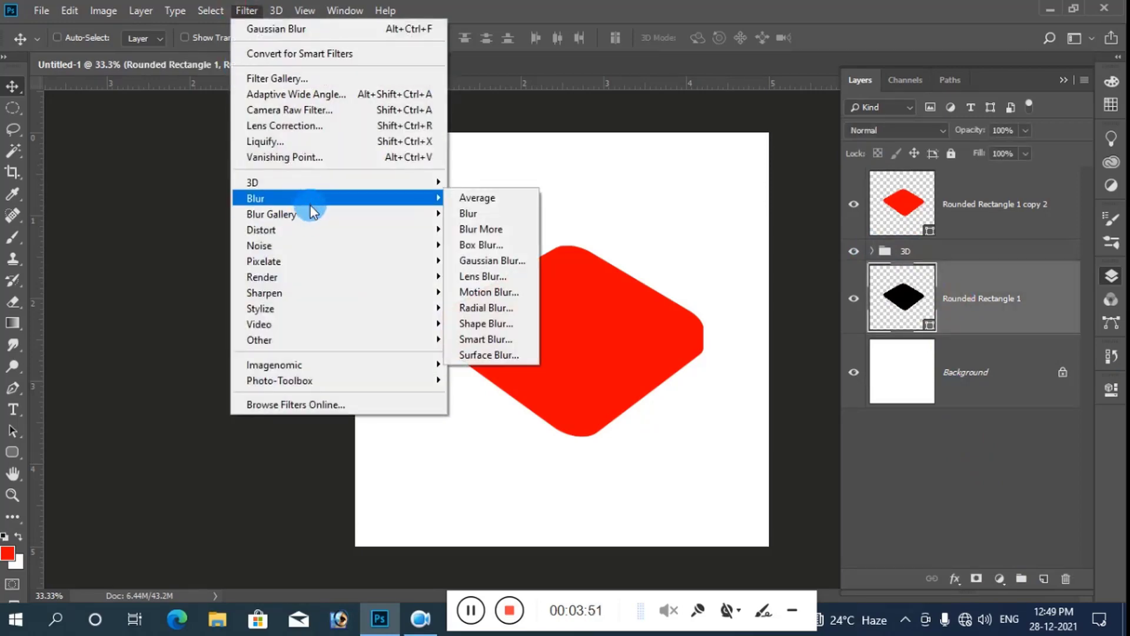
mouse_move(335, 198)
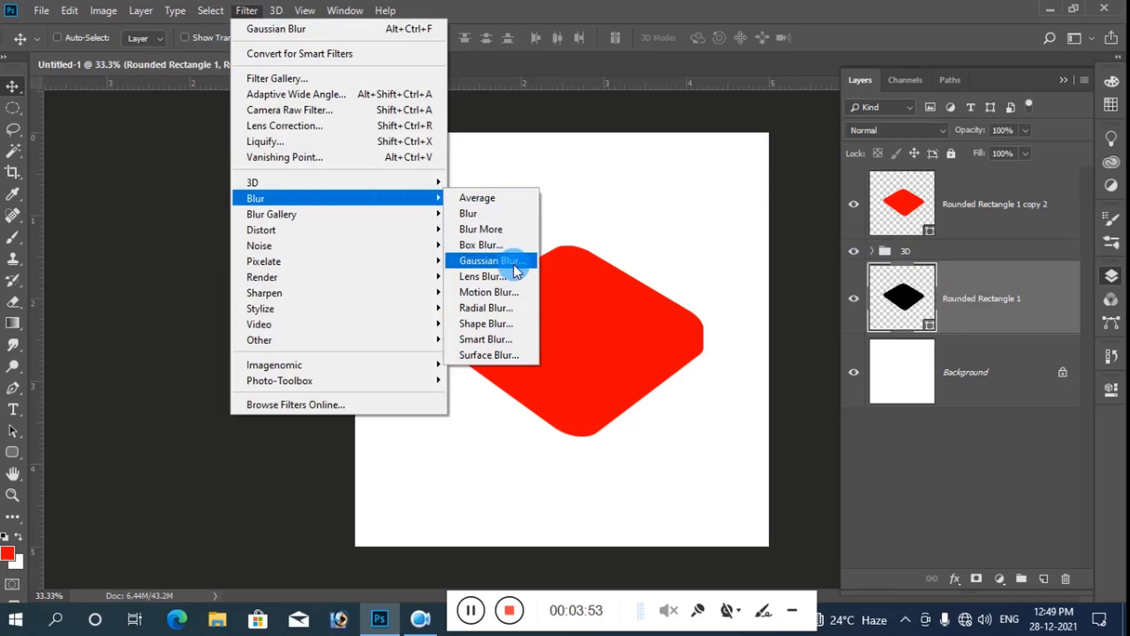
click(506, 257)
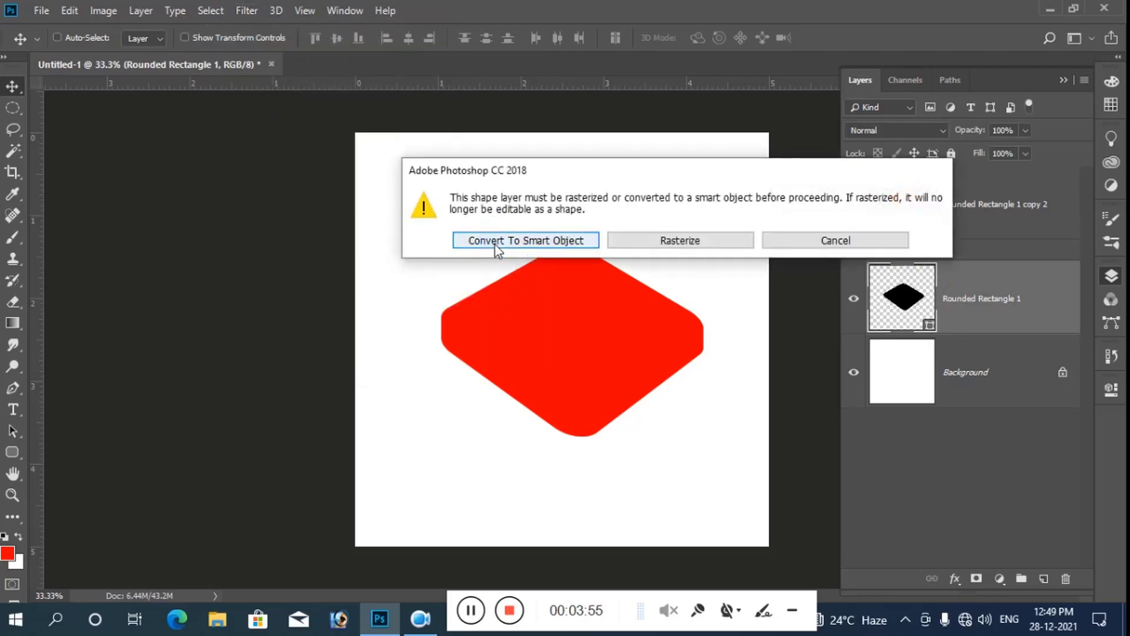
click(496, 245)
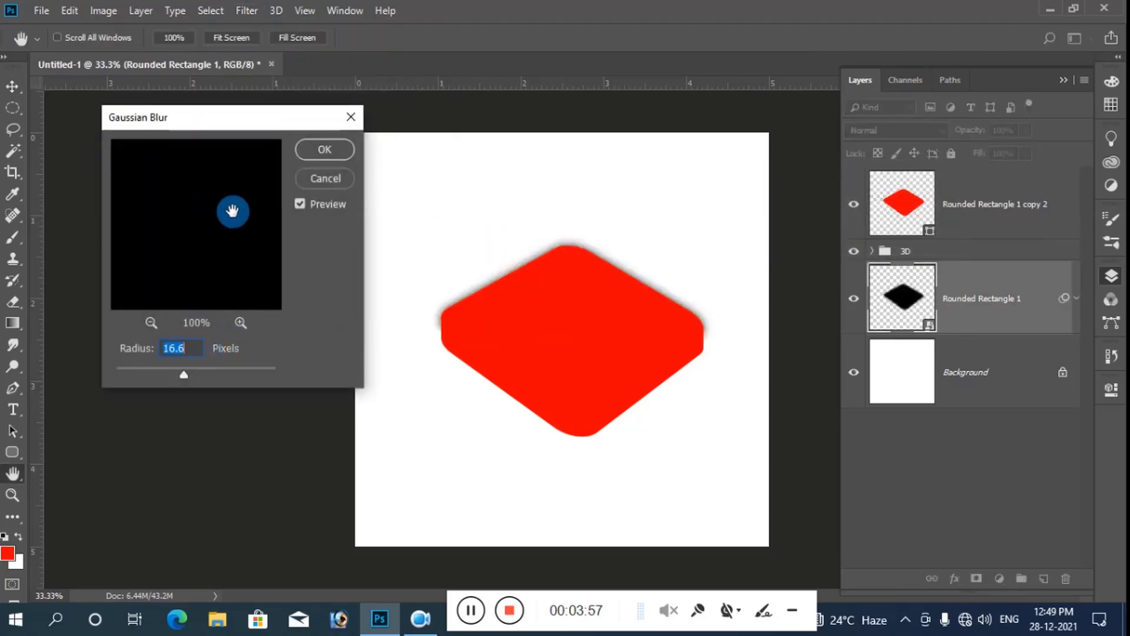
click(327, 150)
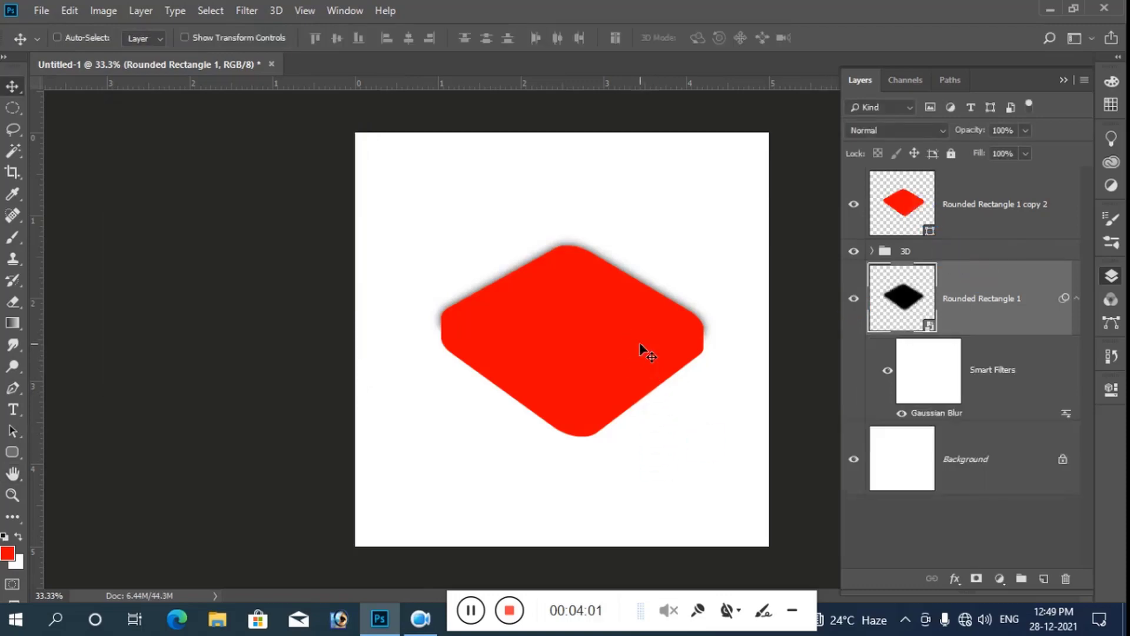
mouse_move(646, 351)
mouse_down()
mouse_move(648, 378)
mouse_move(643, 368)
mouse_up()
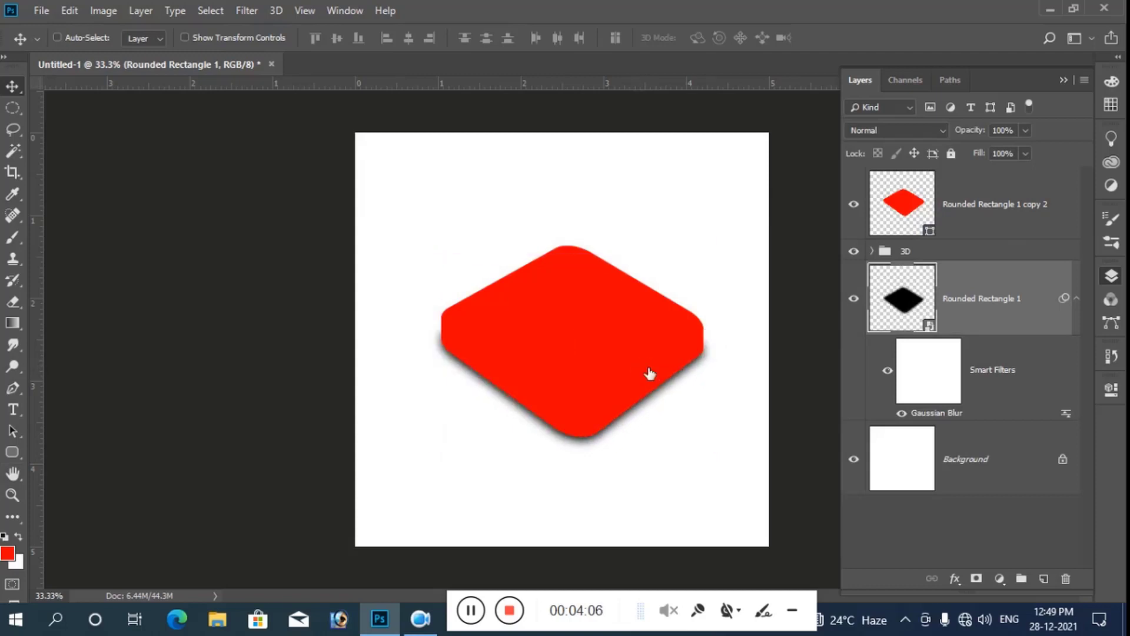
Convert the top red layer, Rounded Rectangle 1 copy 2, to a Smart Object
click(916, 215)
click(957, 213)
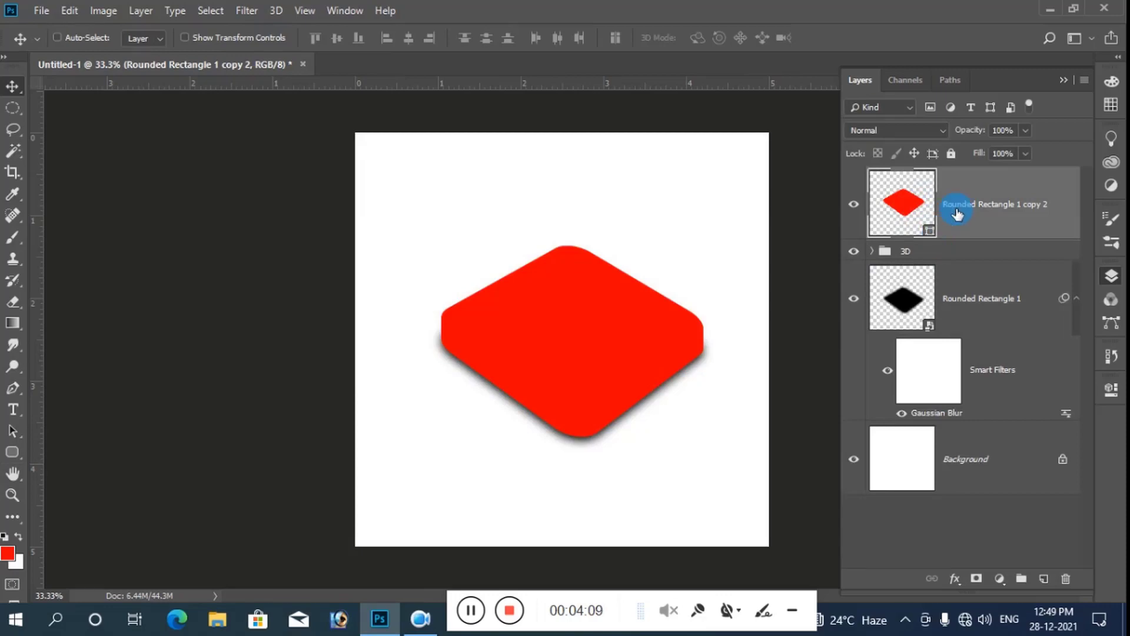
right_click(957, 213)
click(870, 201)
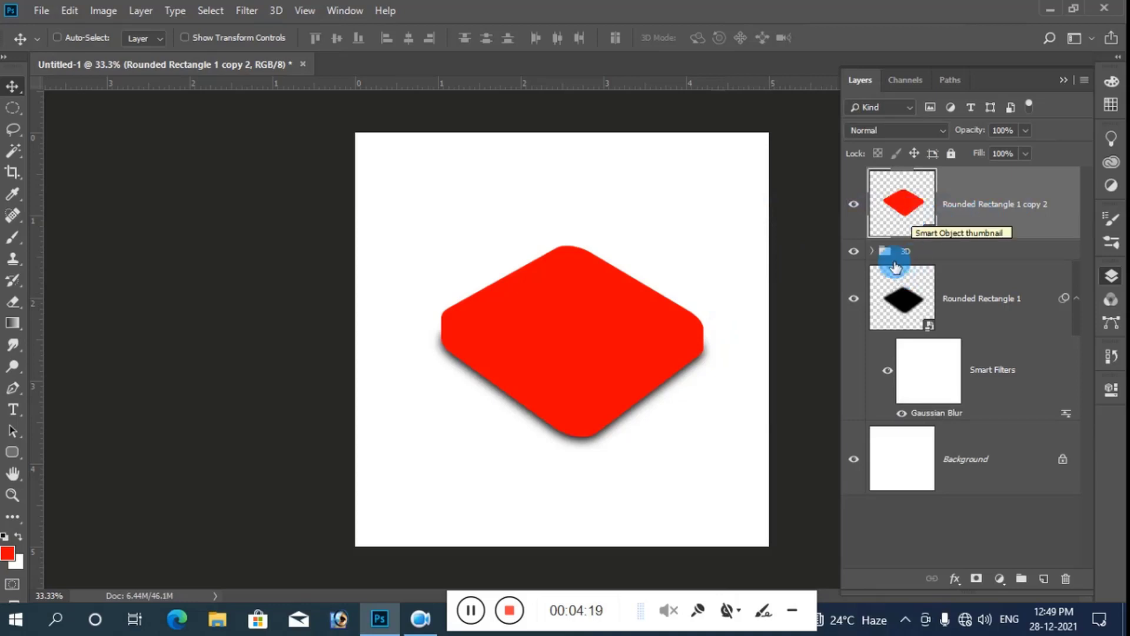
Add a Gradient Overlay layer effect to the 3D group
click(872, 252)
click(872, 251)
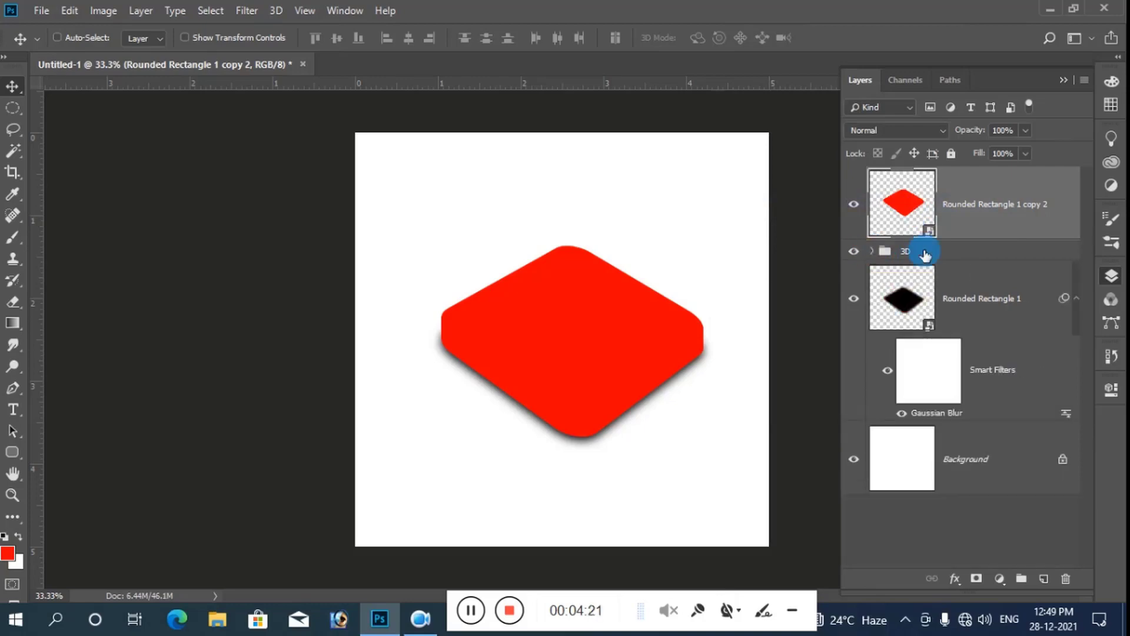
click(924, 252)
click(955, 580)
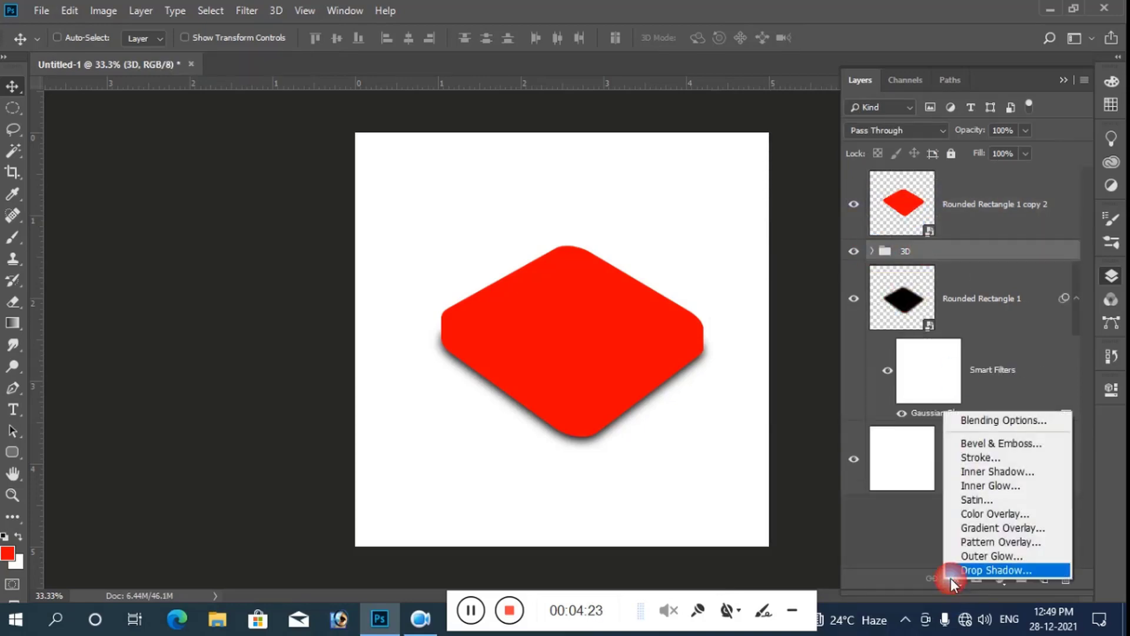
click(974, 533)
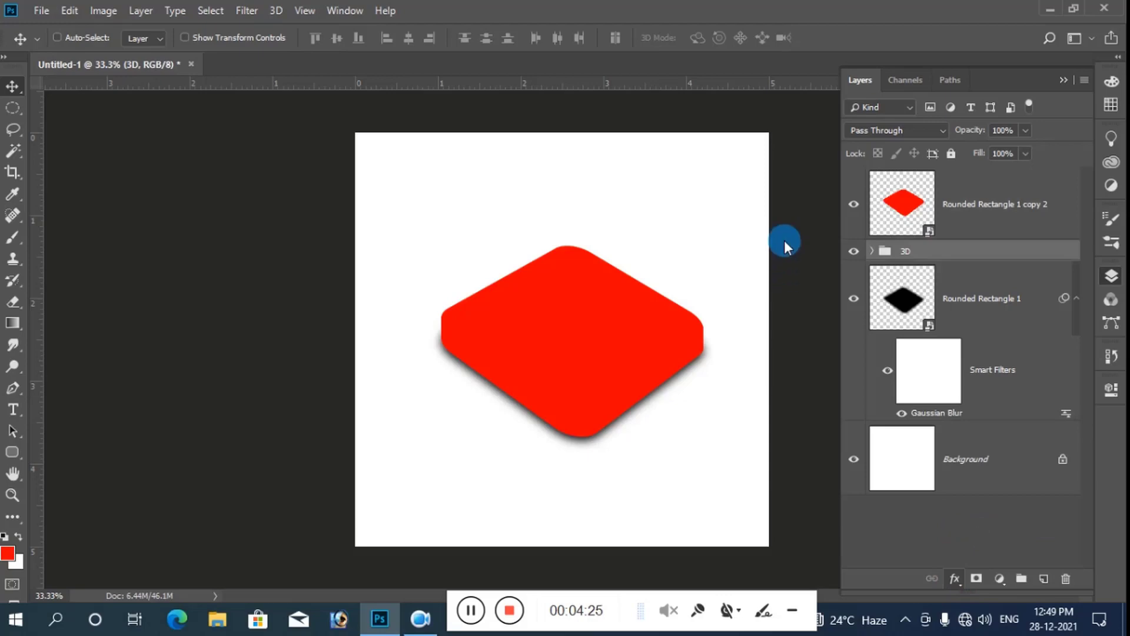
mouse_move(589, 196)
mouse_down()
mouse_move(827, 120)
mouse_move(772, 154)
mouse_up()
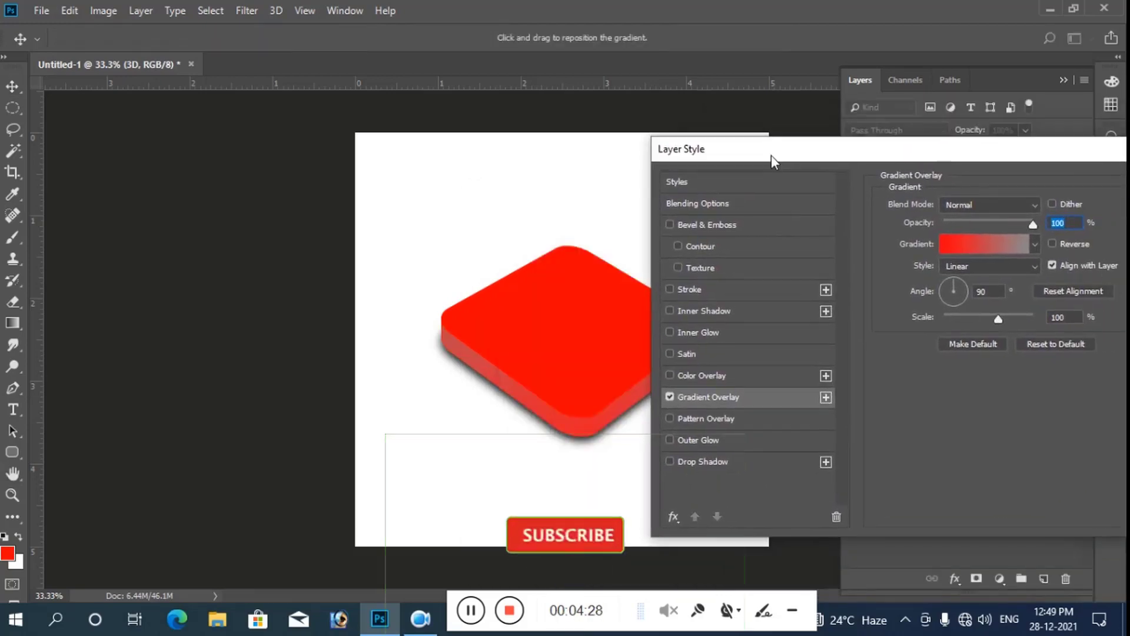
Edit the gradient: dark reddish-brown stop at 90%, red stop moved to about 7%
click(1002, 247)
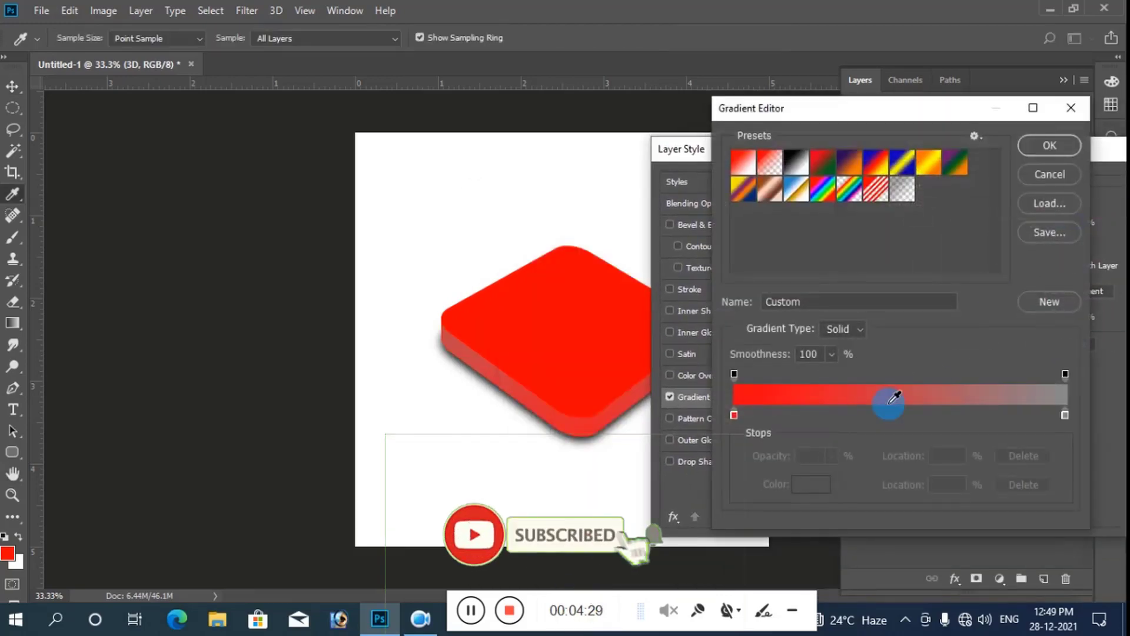
click(1063, 415)
click(810, 484)
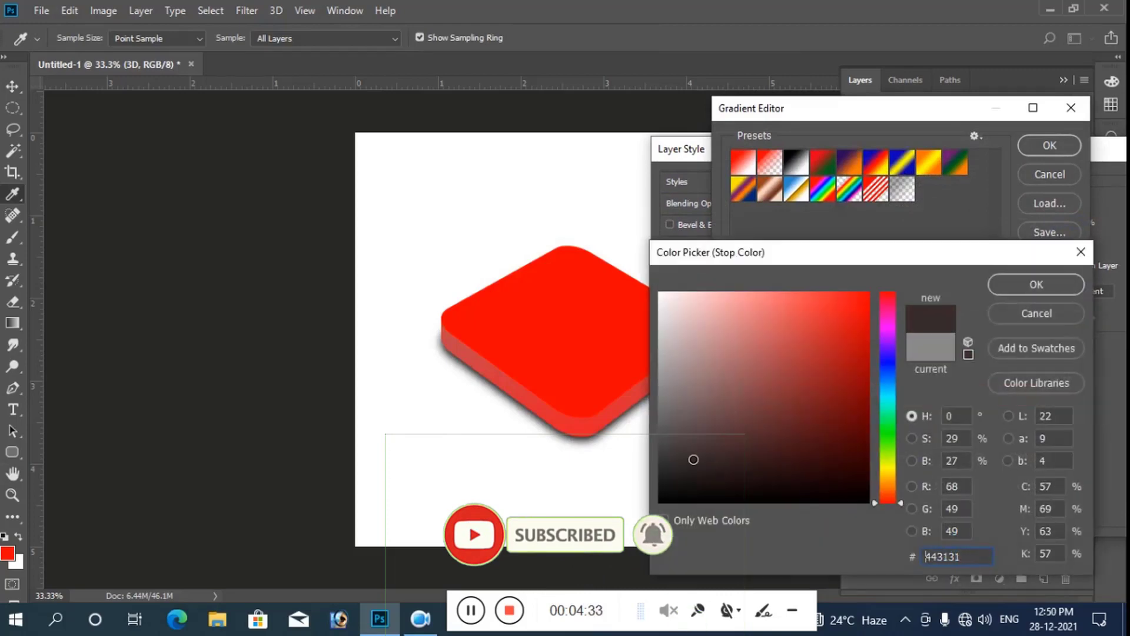
drag(694, 459, 737, 470)
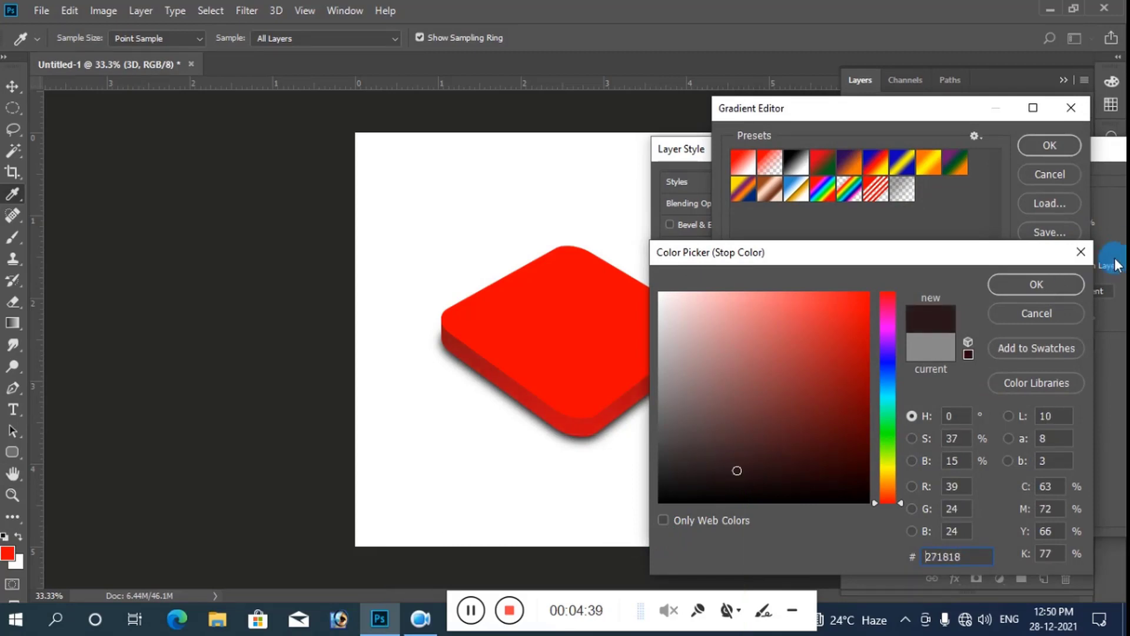
click(1045, 282)
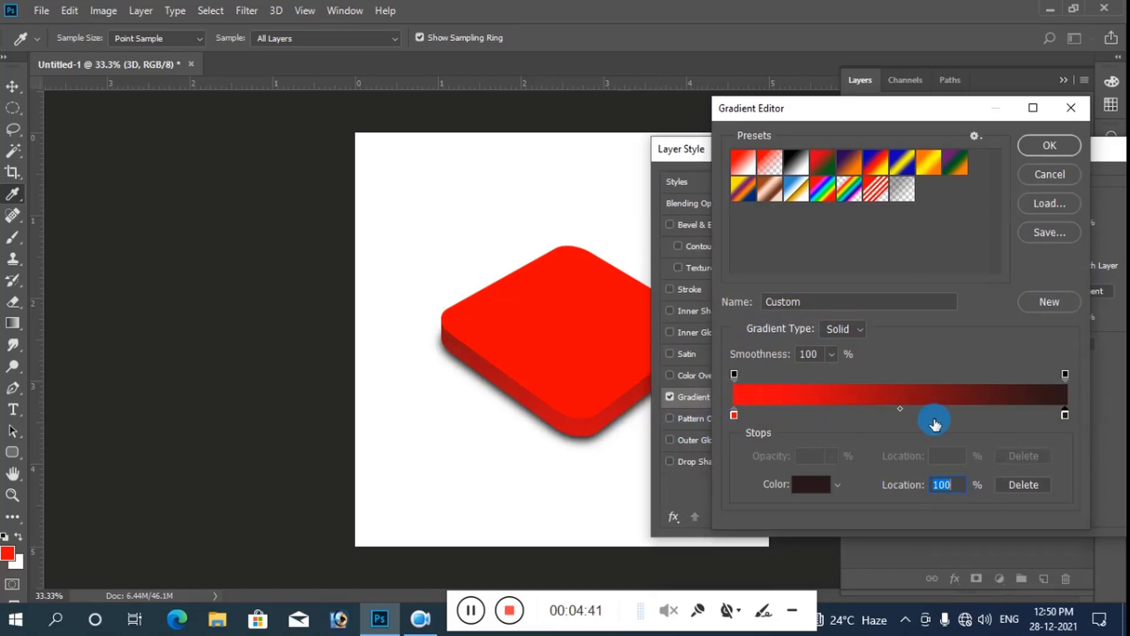
drag(1066, 416, 1017, 415)
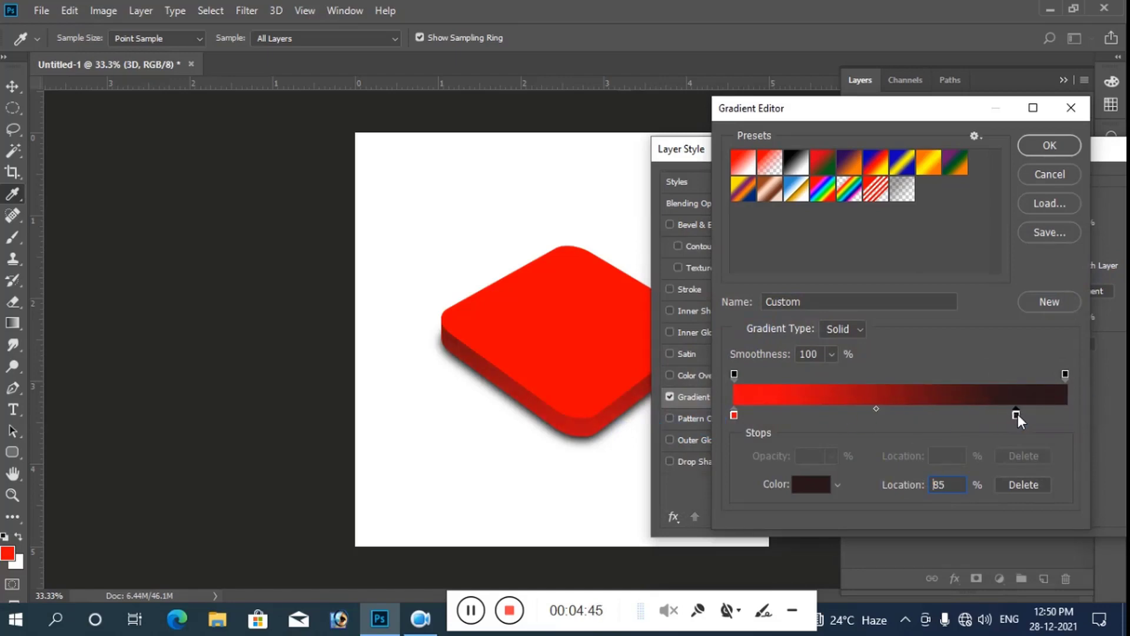
drag(735, 415, 757, 415)
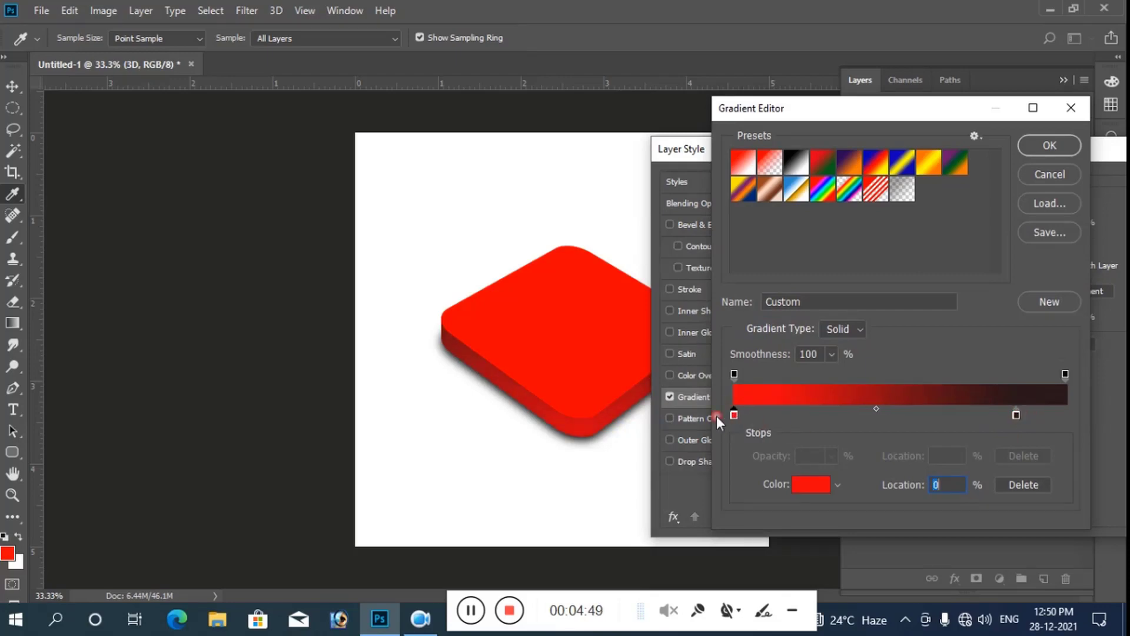
click(1048, 143)
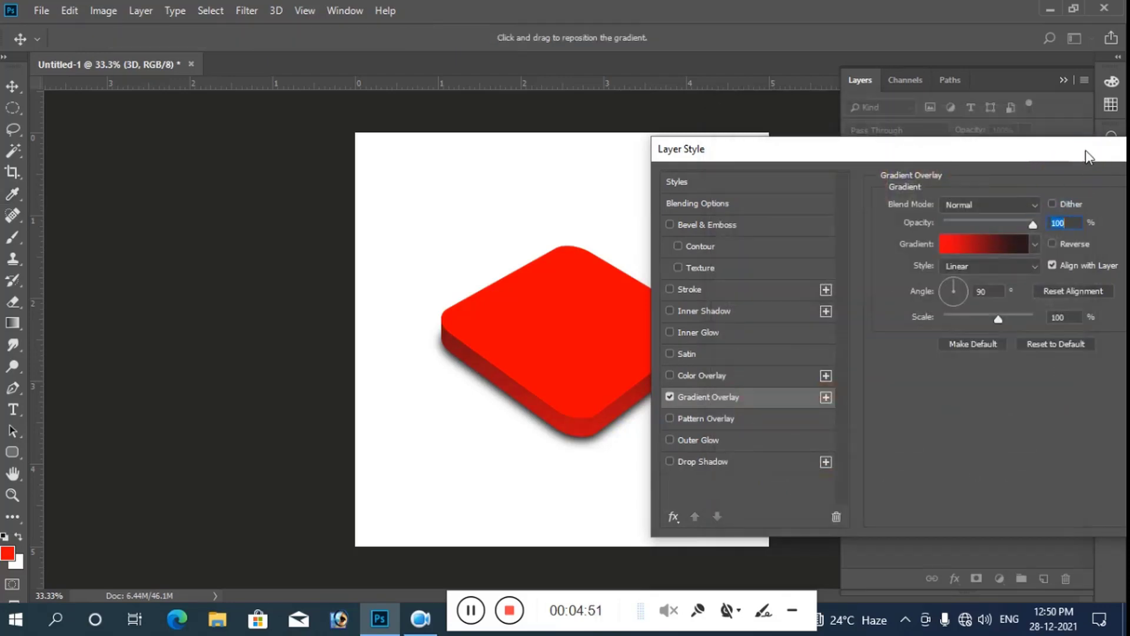
Apply the gradient overlay and choose the 3-sided Polygon tool on the top copy layer
click(1091, 202)
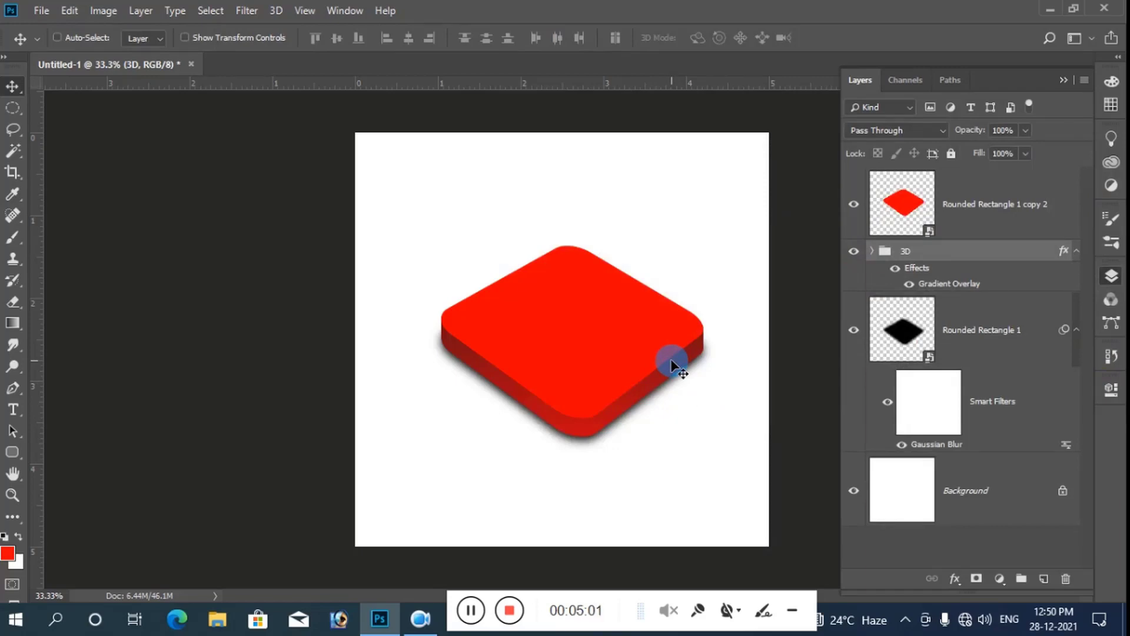
click(964, 203)
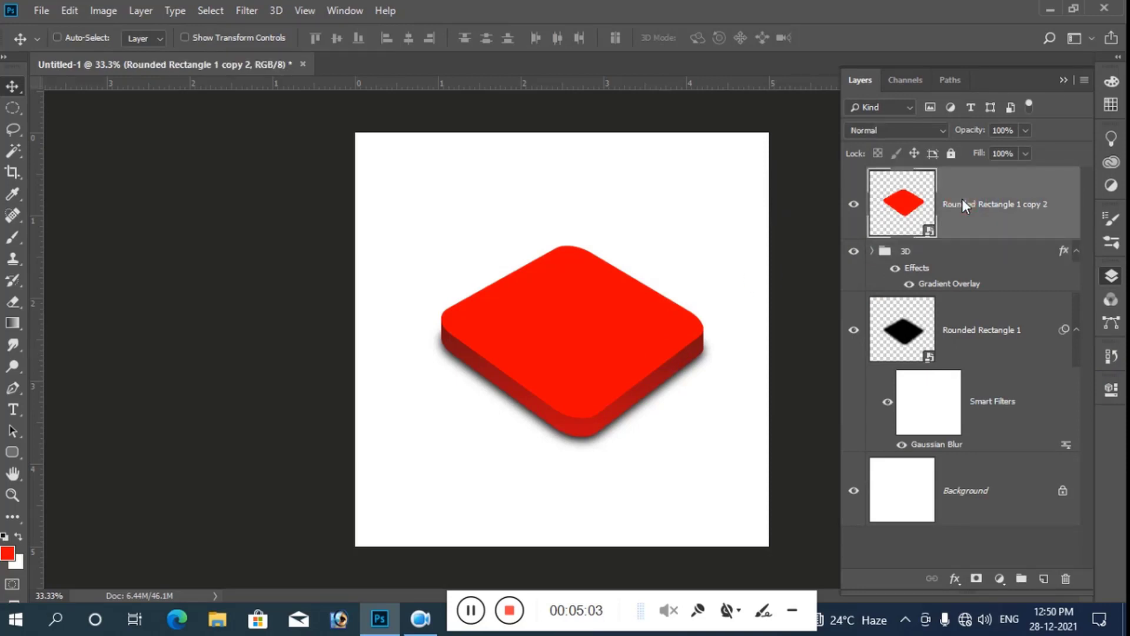
click(12, 451)
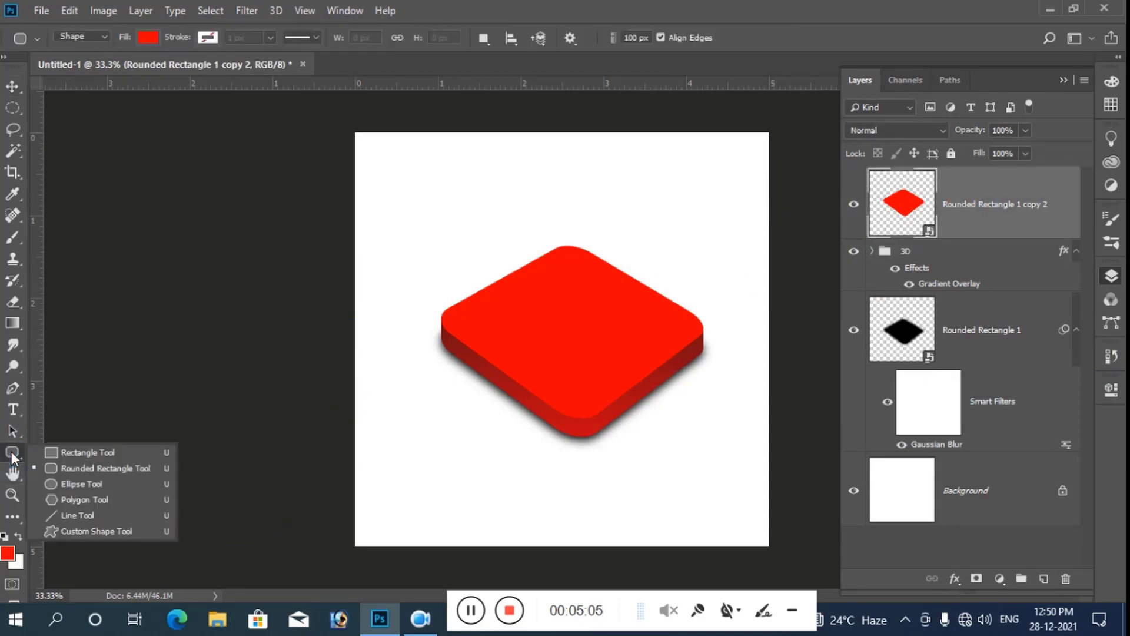
click(80, 500)
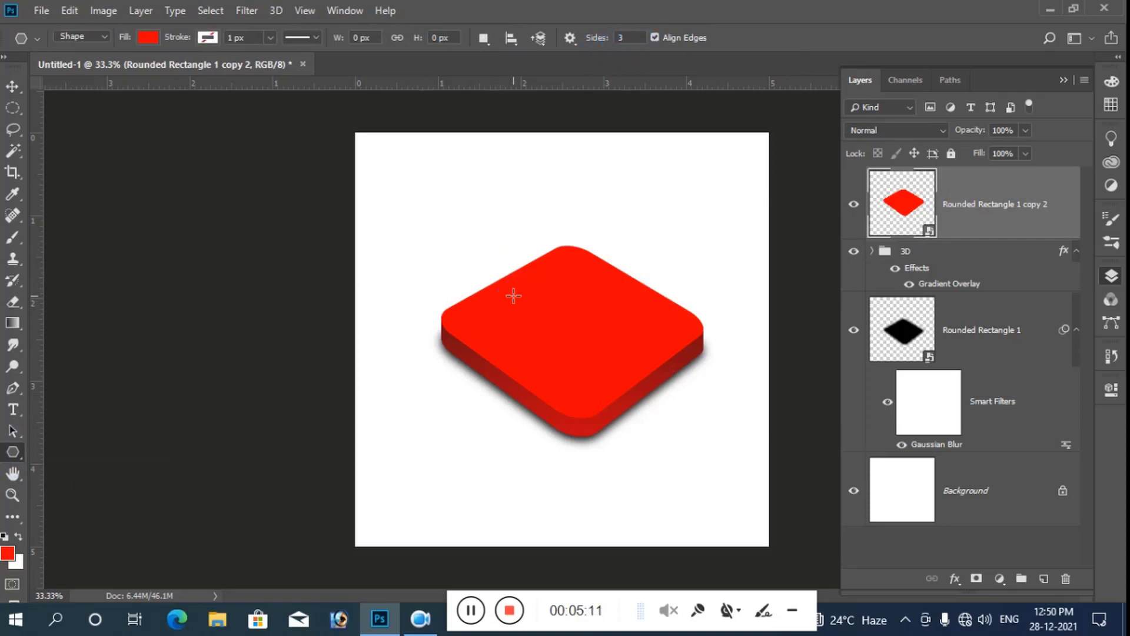
Draw a white triangle, about 781 × 898 px, over the red square, replacing a red one
drag(514, 296, 605, 311)
key(ctrl+z)
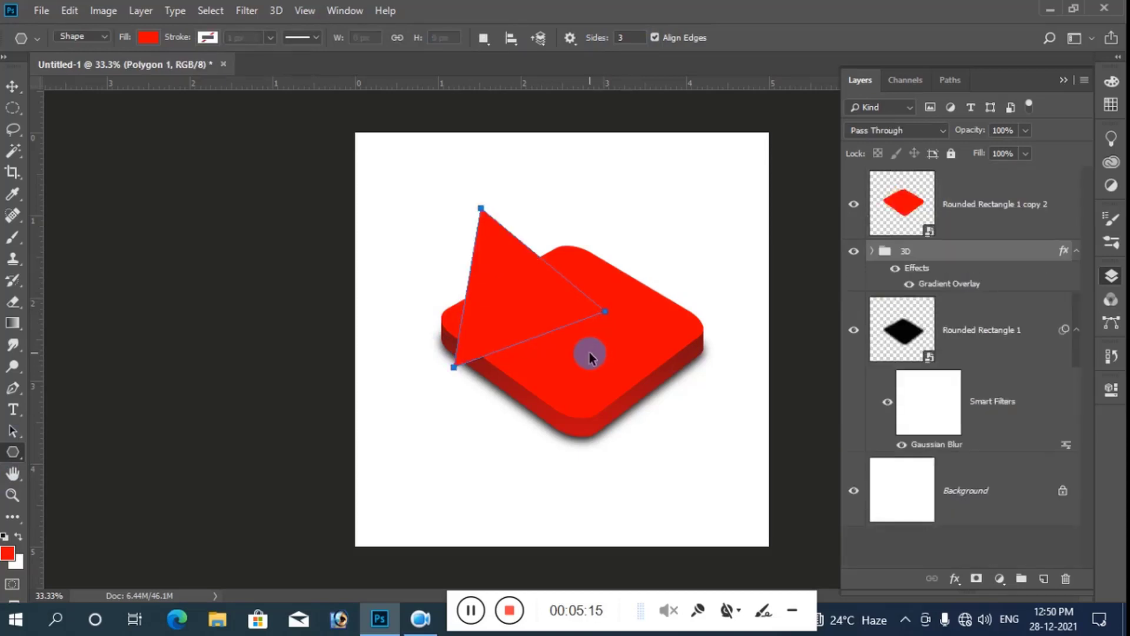
click(19, 537)
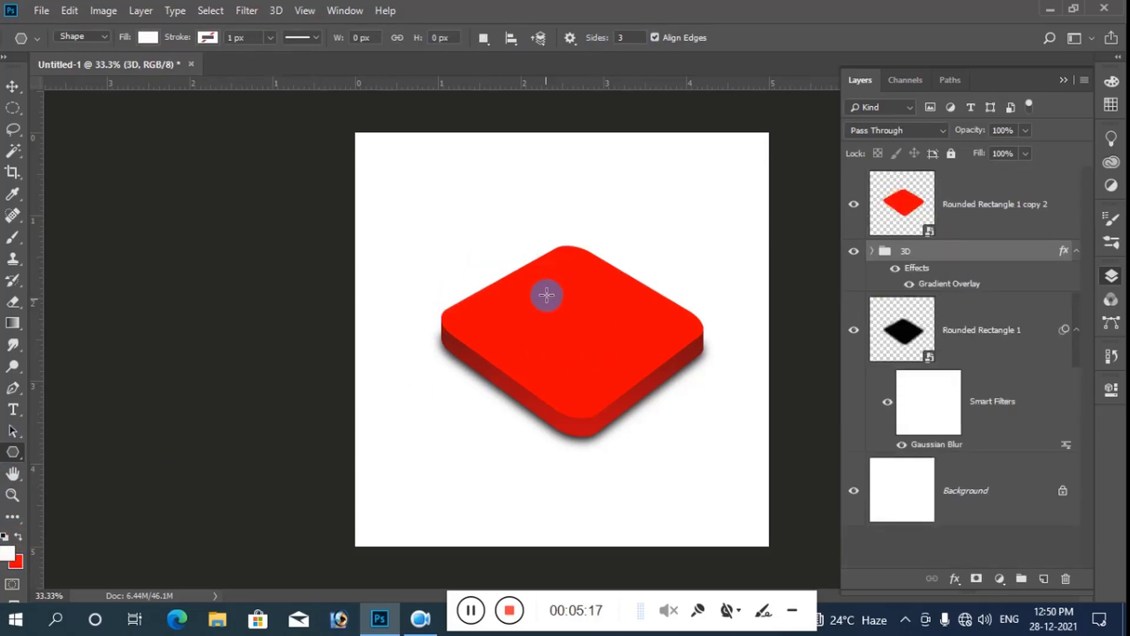
drag(515, 290, 660, 288)
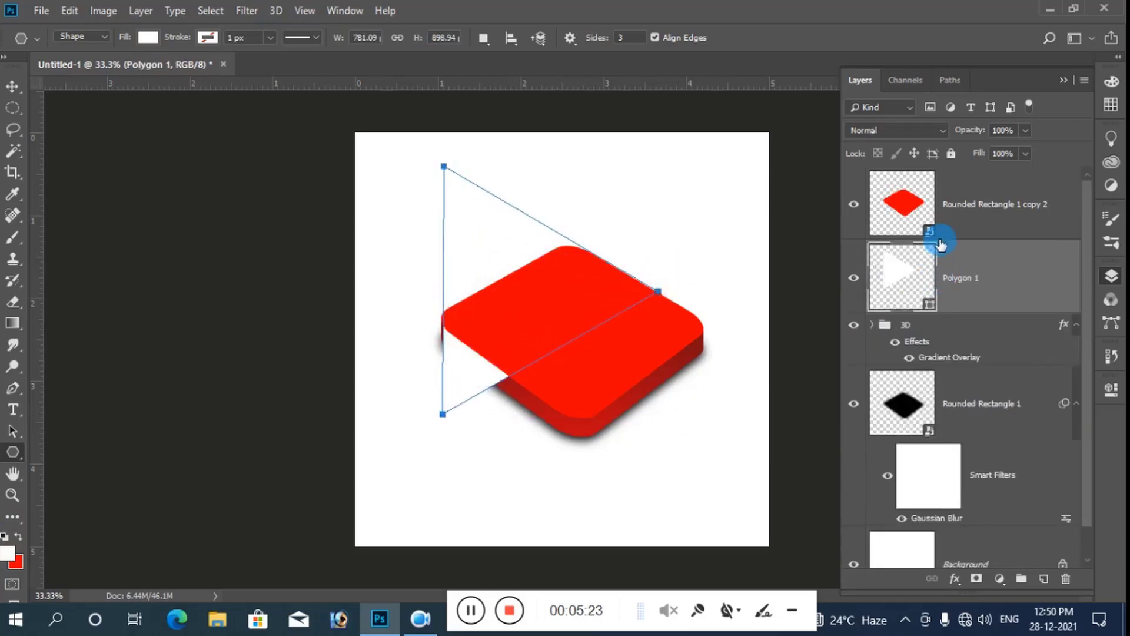
Move the triangle layer above the red copy and undo an accidental resize of the red copy
drag(958, 221, 964, 297)
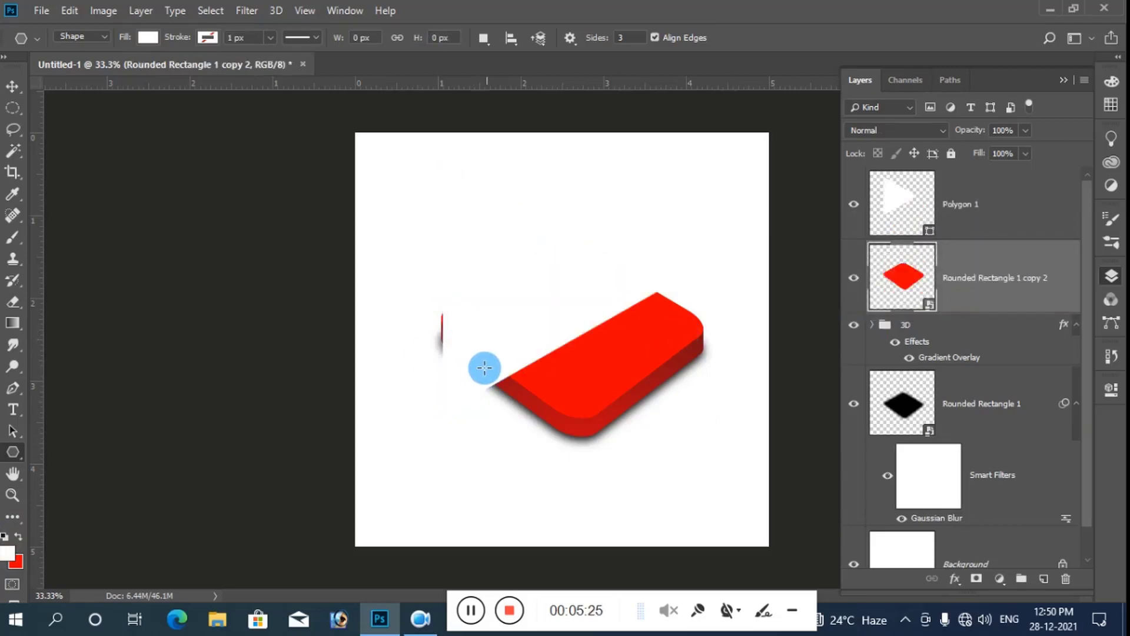
key(ctrl+t)
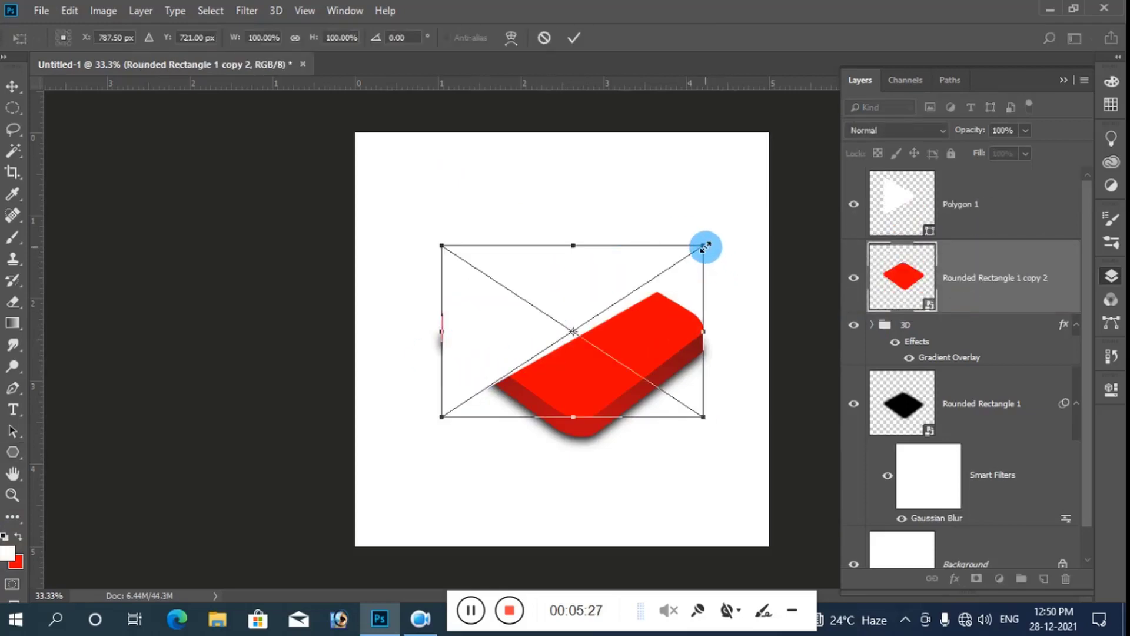
drag(704, 245, 574, 330)
click(741, 351)
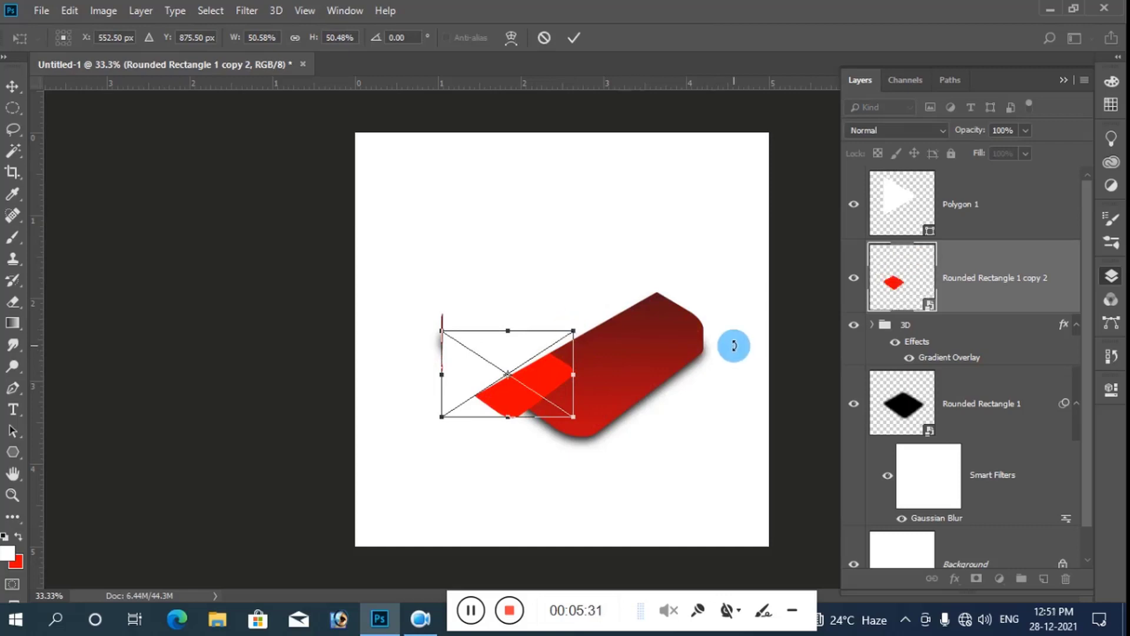
key(ctrl+z)
Shrink the white triangle to about half size and move it onto the red square
click(900, 235)
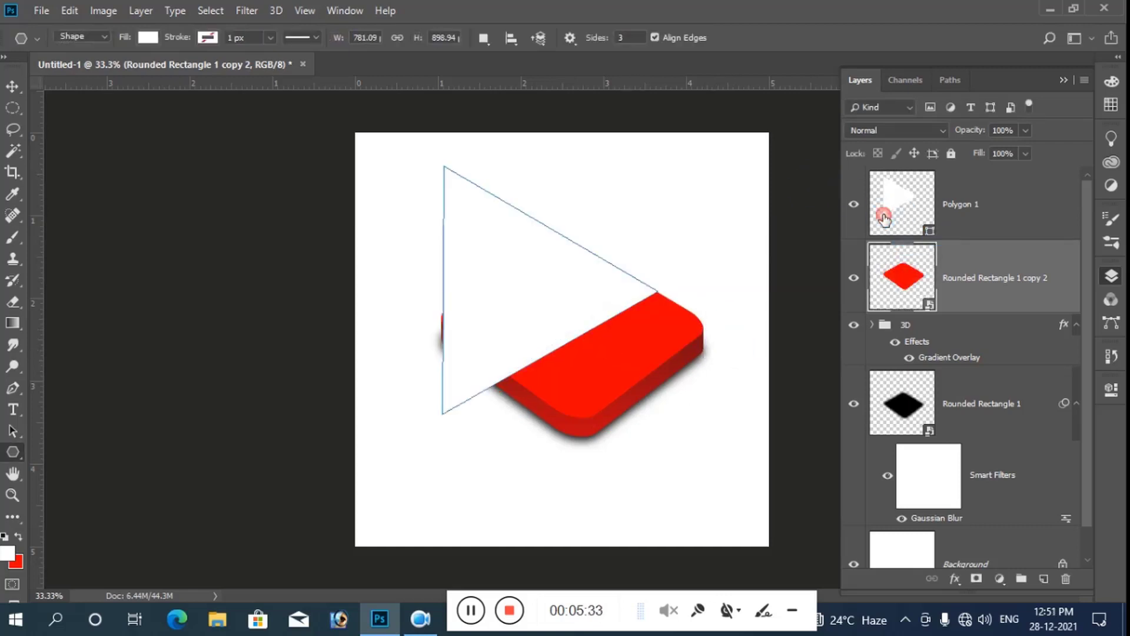
key(ctrl+t)
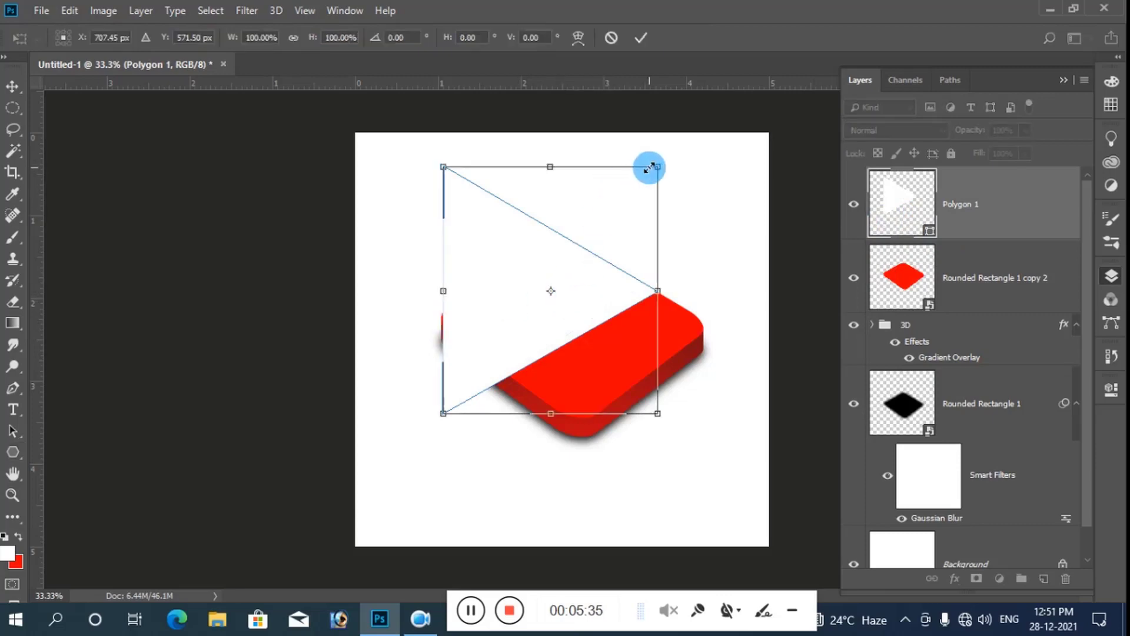
drag(656, 167, 559, 295)
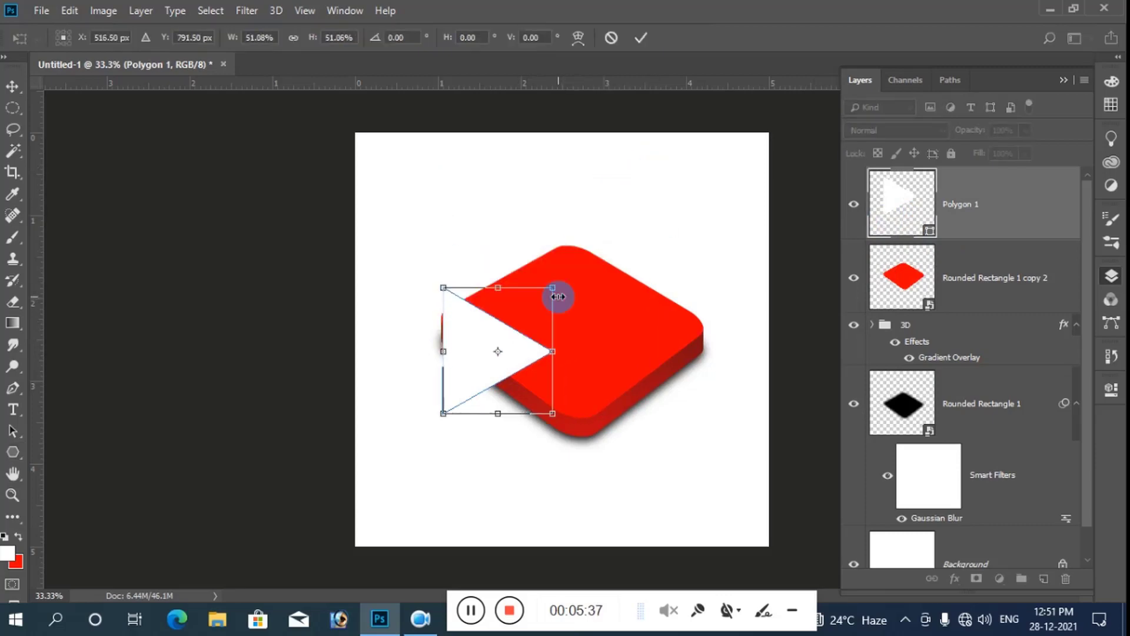
key(Return)
key(v)
drag(501, 360, 594, 337)
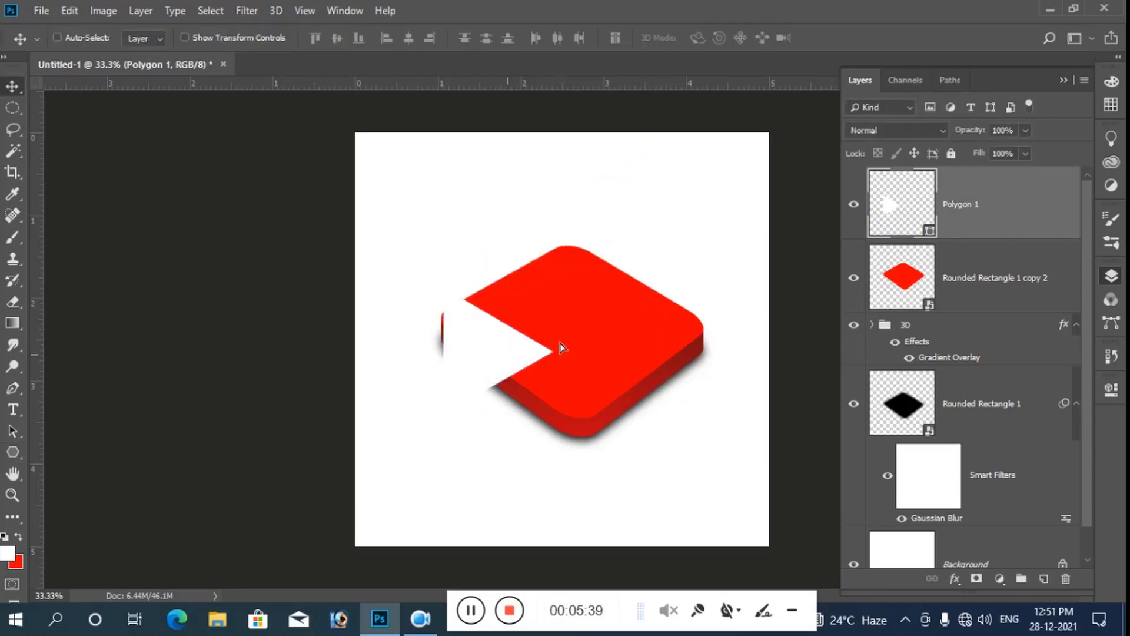
Rotate the triangle to match the tilted square, scale it to about 77% and centre it
key(ctrl+t)
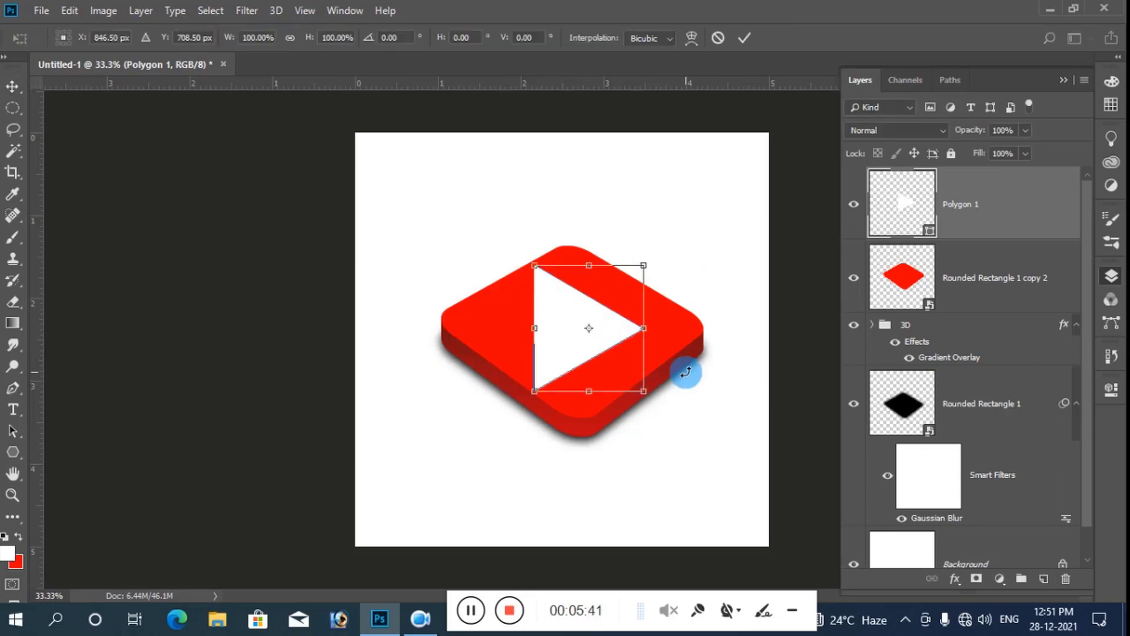
drag(663, 399, 677, 326)
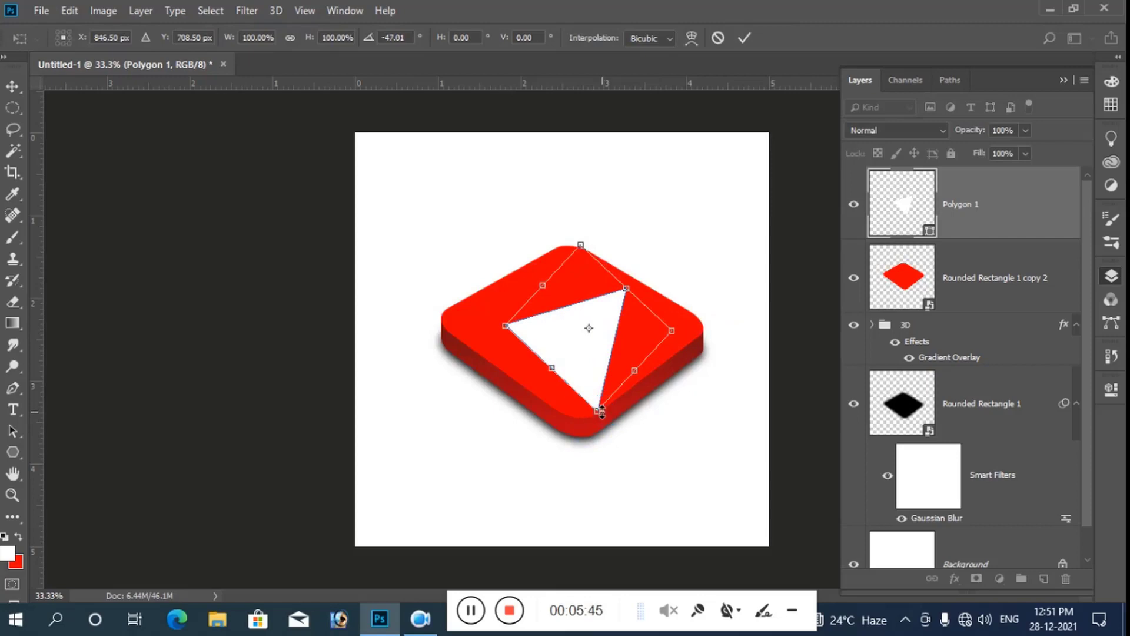
drag(597, 411, 595, 383)
drag(579, 335, 570, 341)
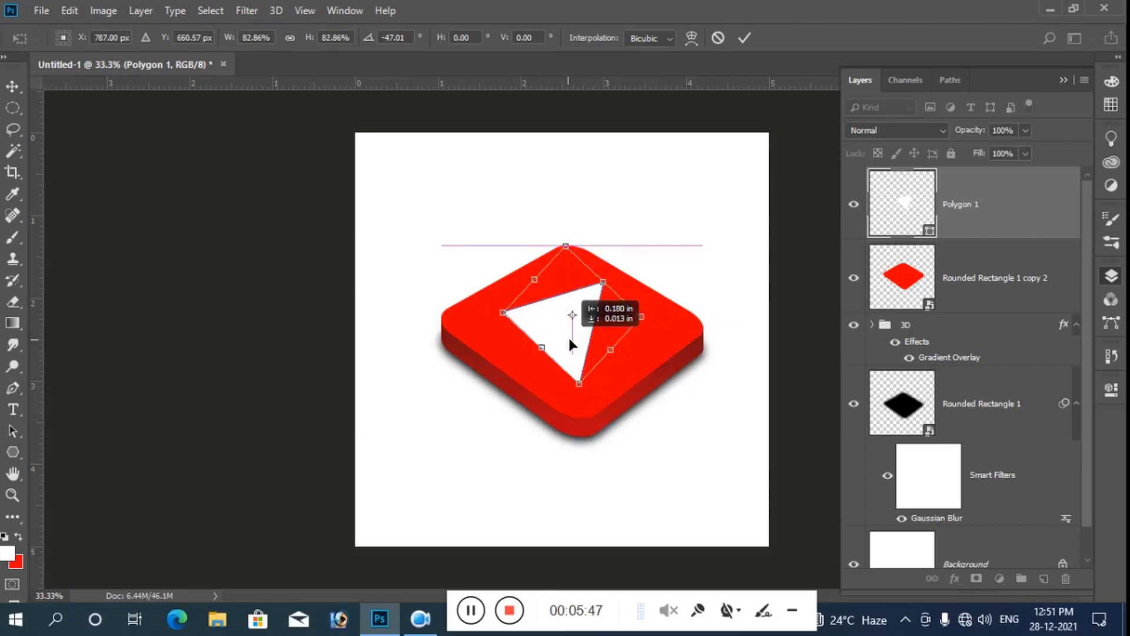
drag(586, 383, 583, 376)
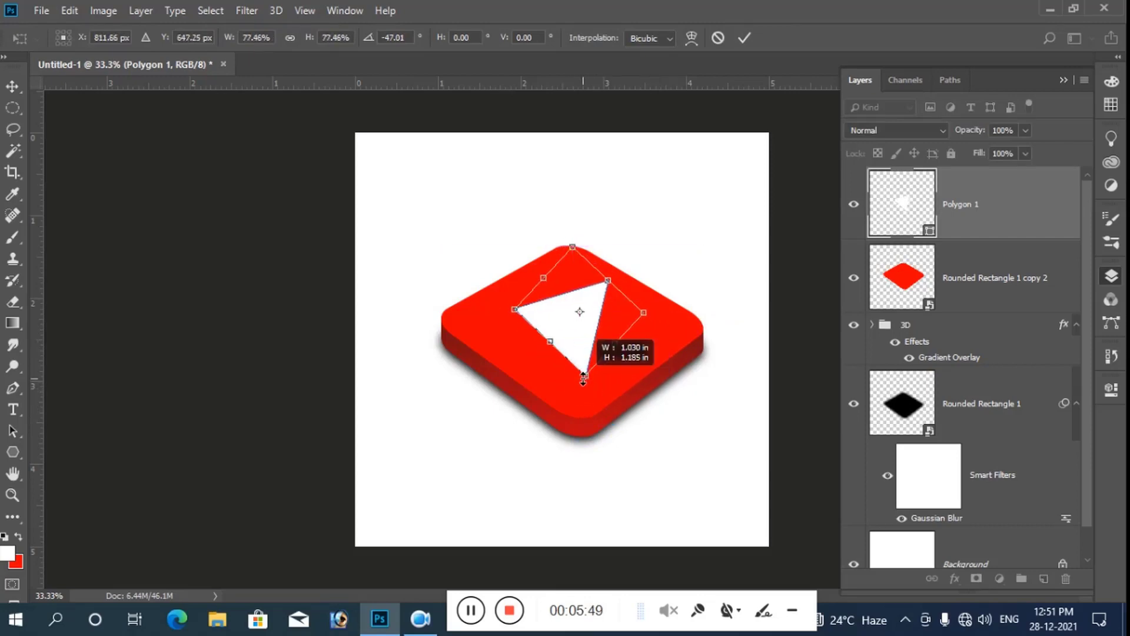
drag(663, 342, 659, 321)
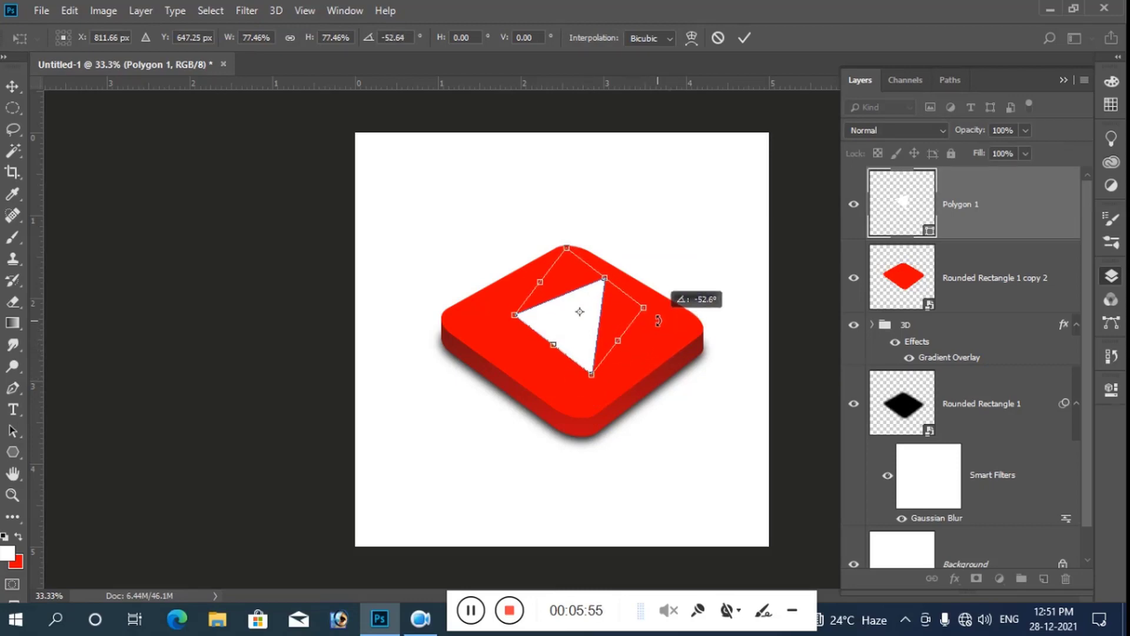
drag(592, 338, 588, 345)
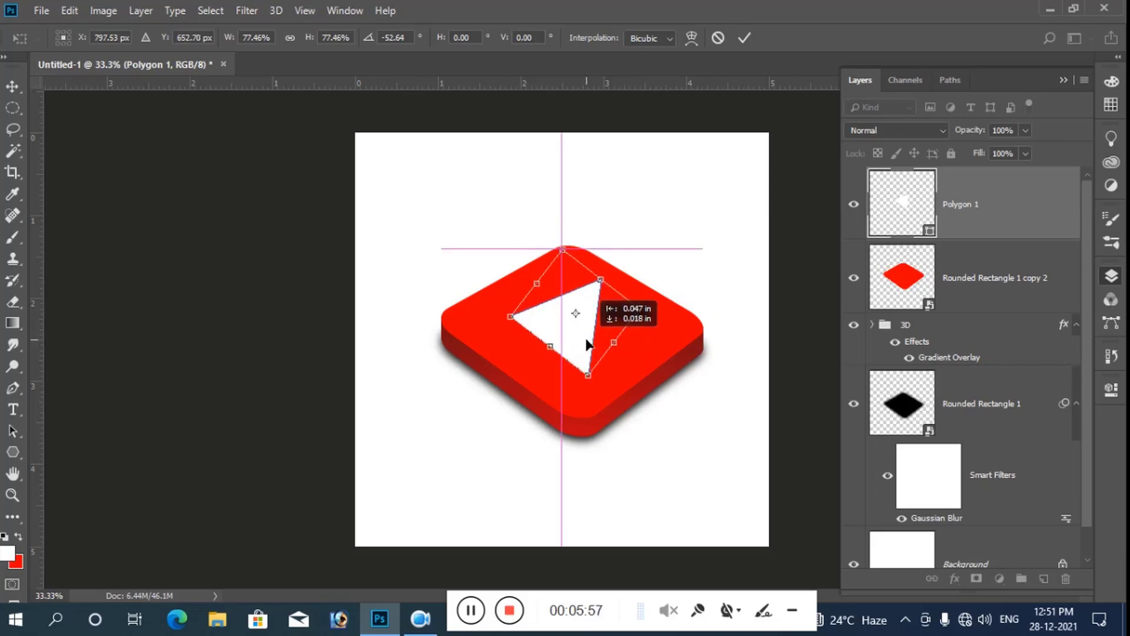
double_click(587, 345)
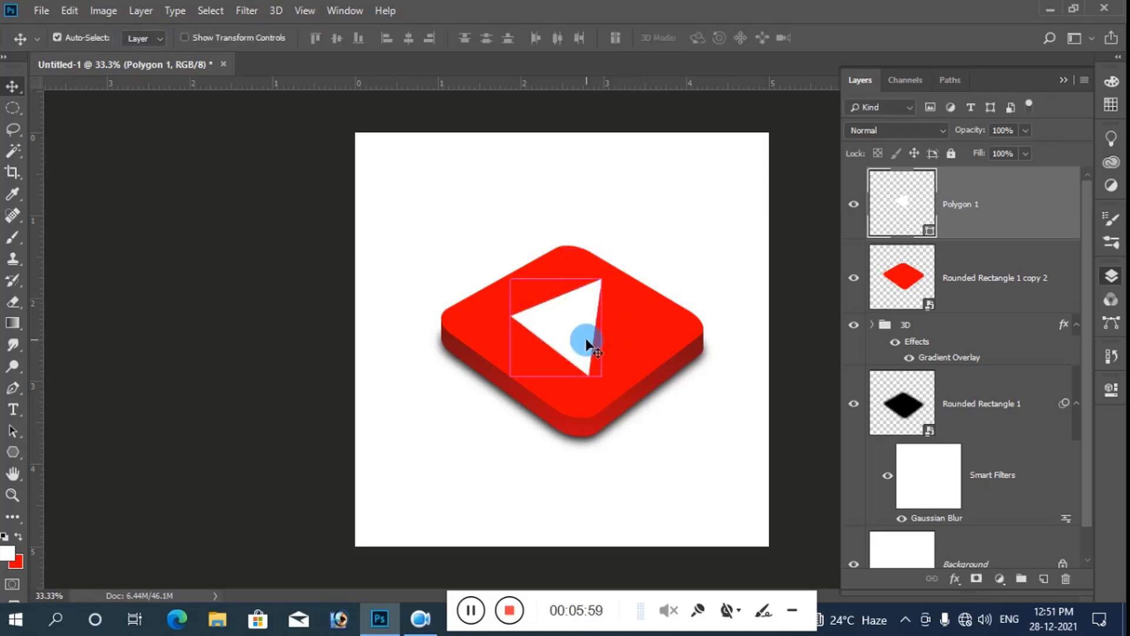
Skew the triangle to lie flat on the red top face and nudge it into place
key(ctrl+t)
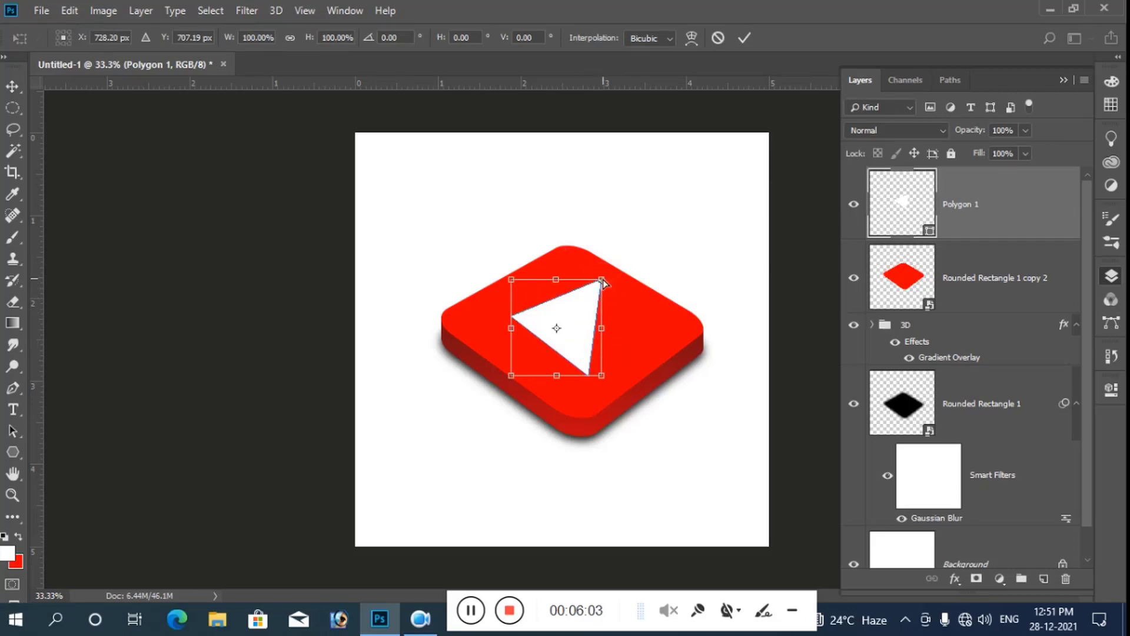
drag(603, 282, 613, 292)
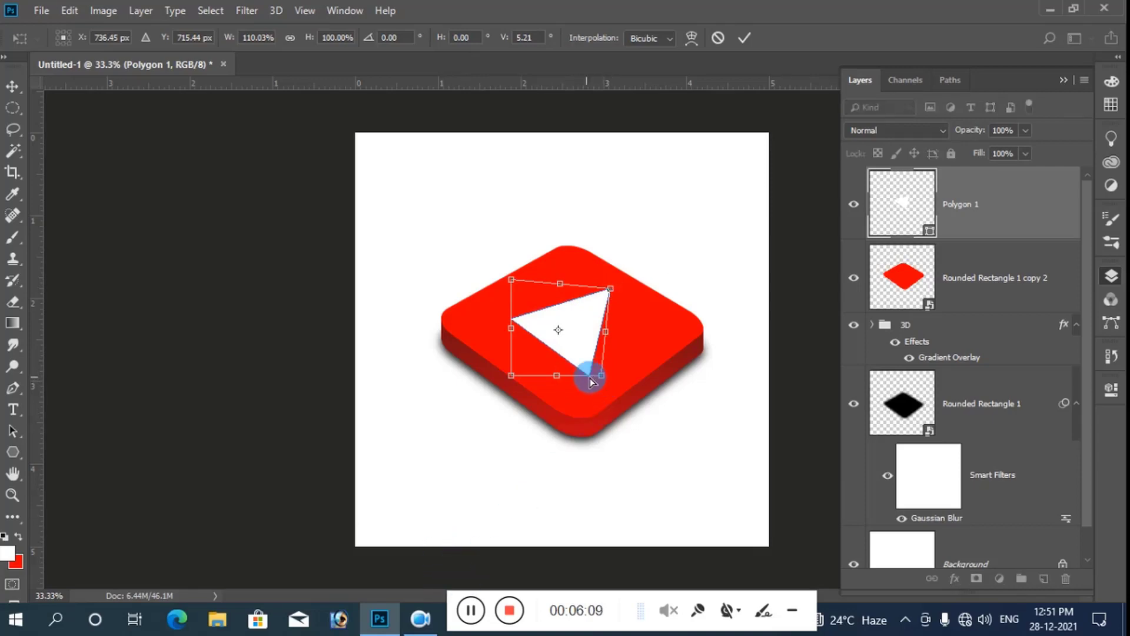
drag(512, 379, 496, 395)
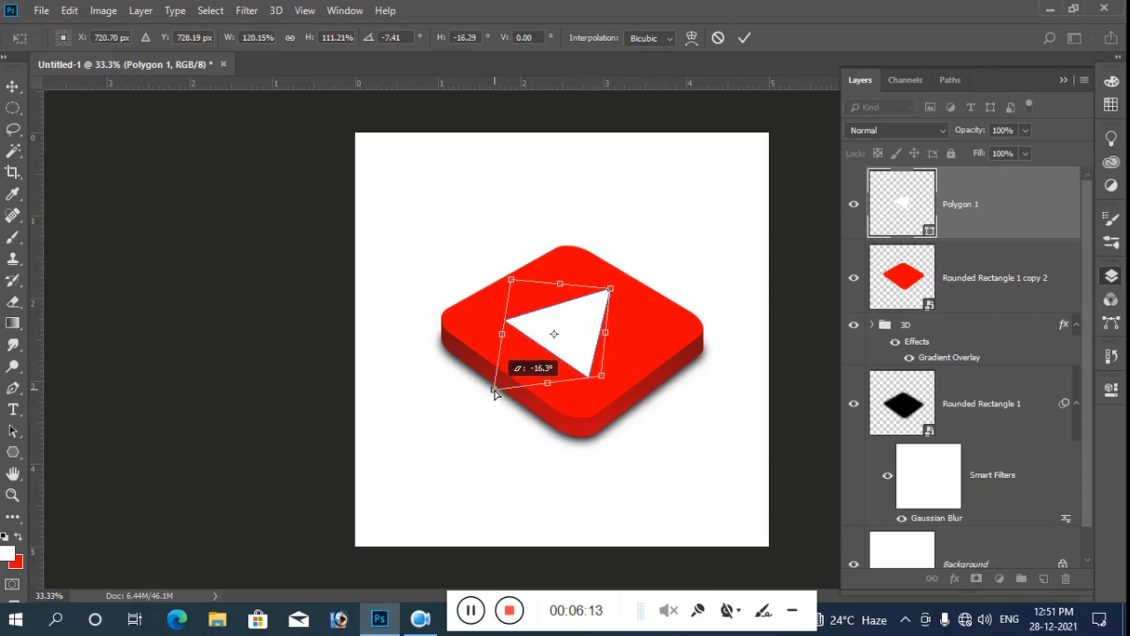
drag(496, 396, 495, 393)
key(Return)
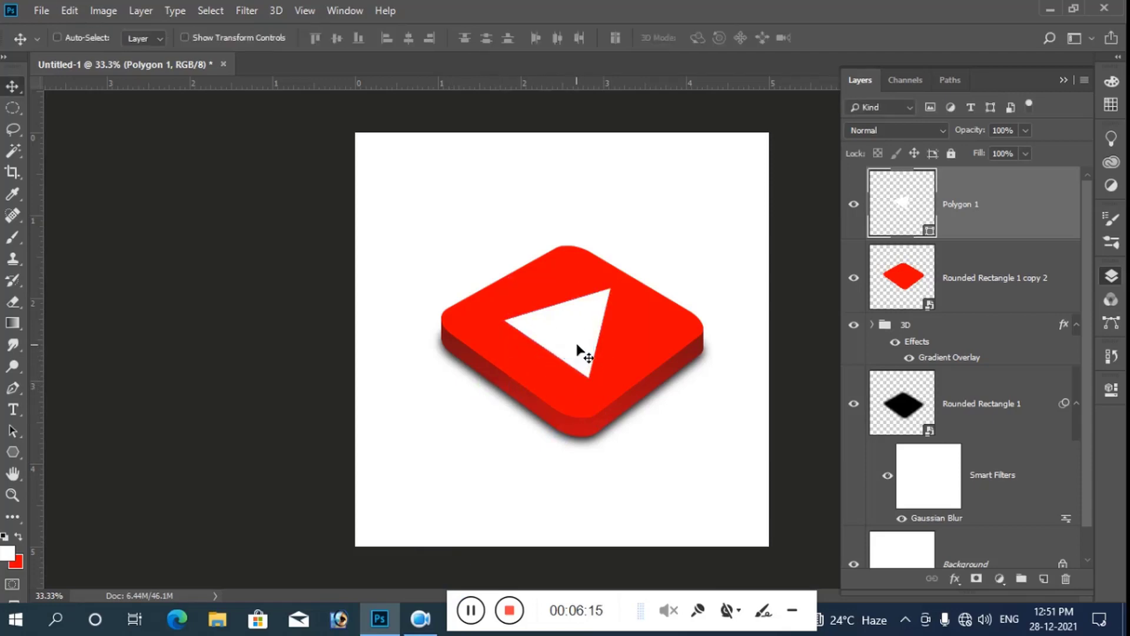
drag(580, 352, 578, 349)
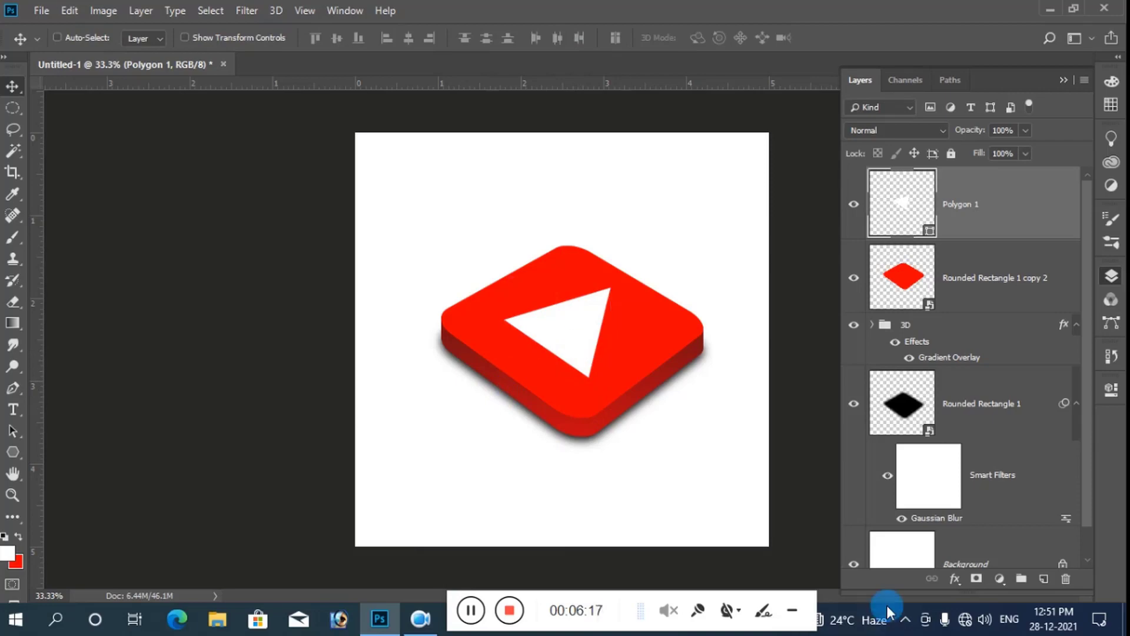
Give the Polygon 1 triangle a Pillow Emboss bevel: depth 750%, size 8 px, soften 1 px
click(955, 580)
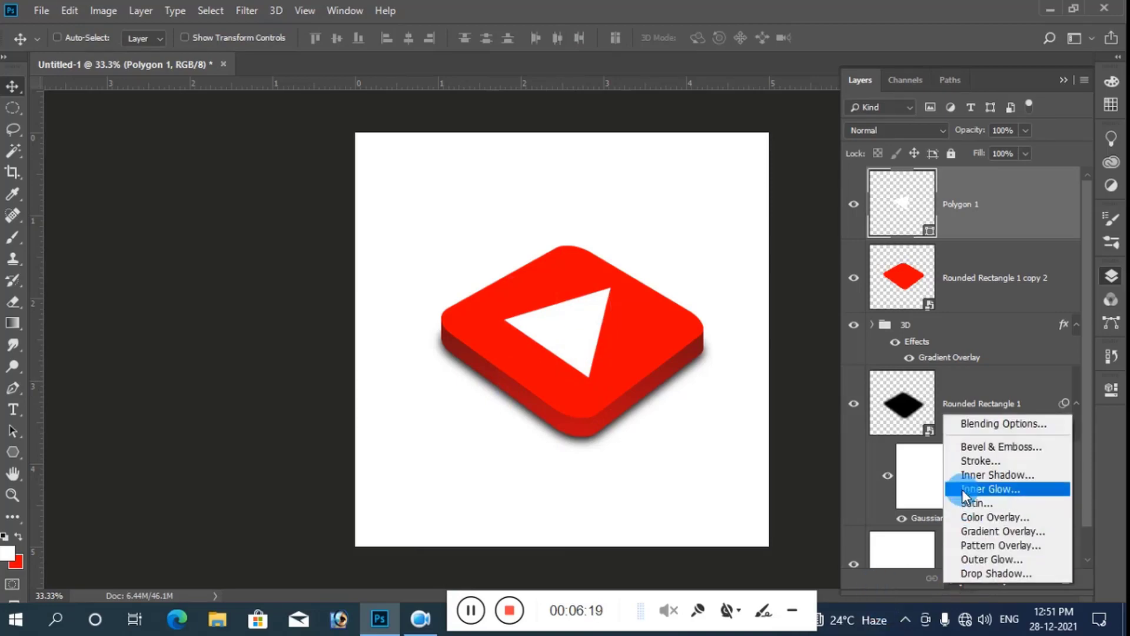
click(974, 447)
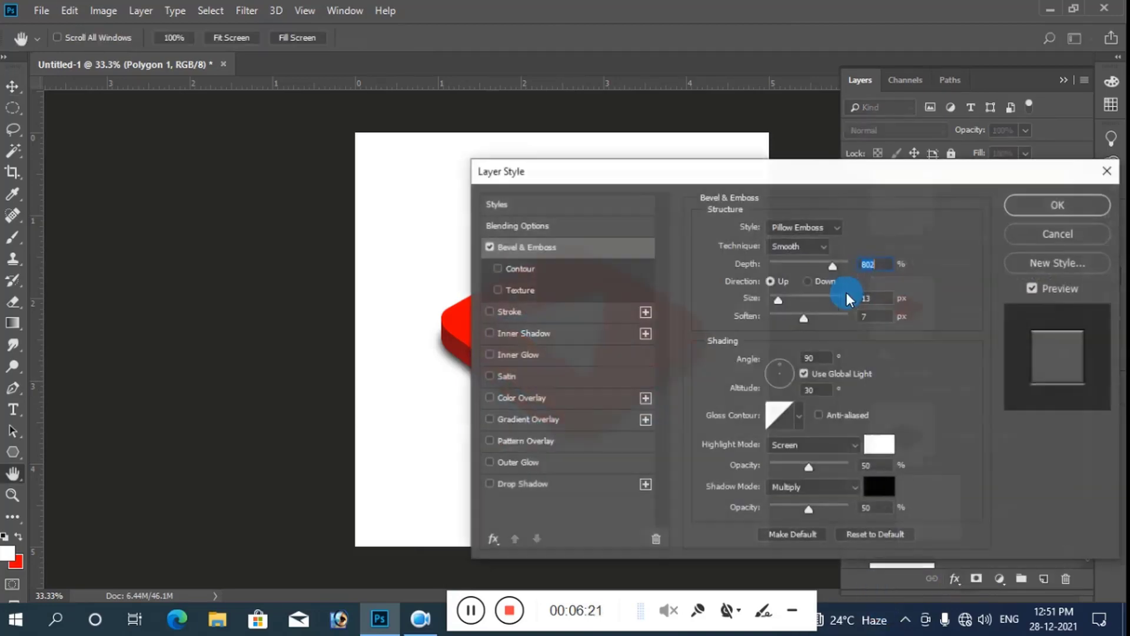
drag(627, 170, 858, 185)
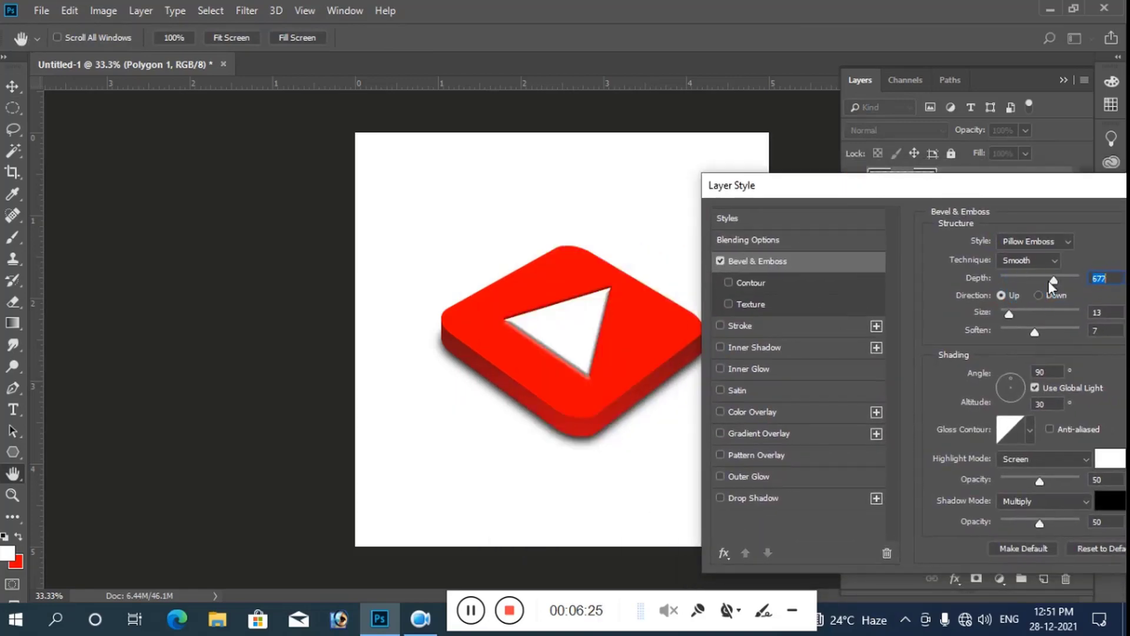
drag(1025, 285, 1059, 287)
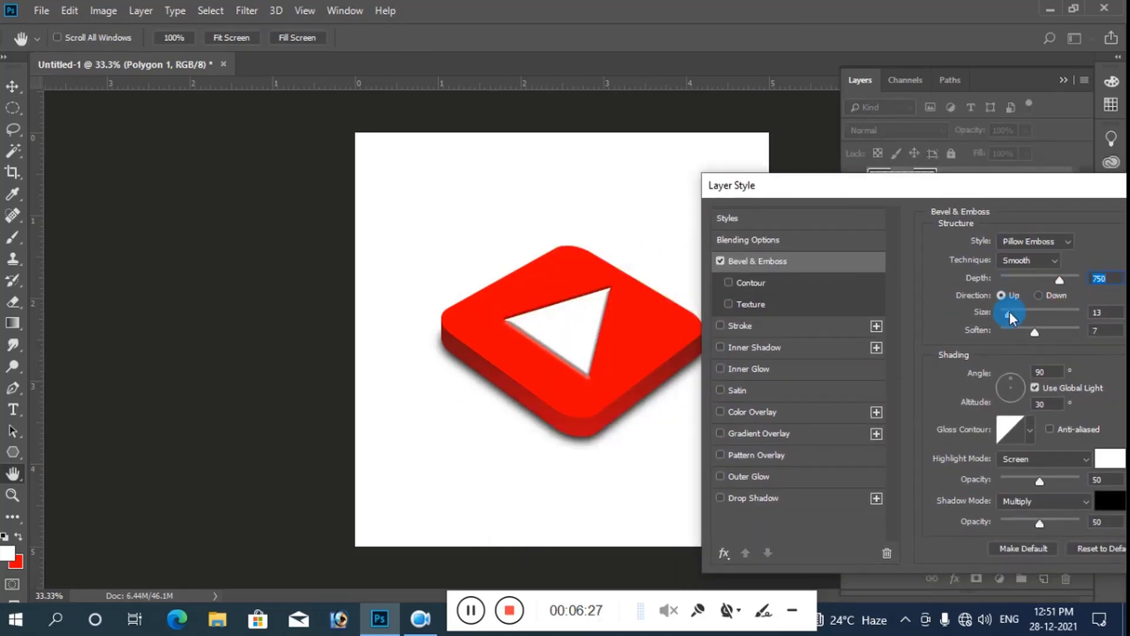
mouse_move(1010, 314)
mouse_down()
mouse_move(1022, 316)
mouse_move(1007, 312)
mouse_up()
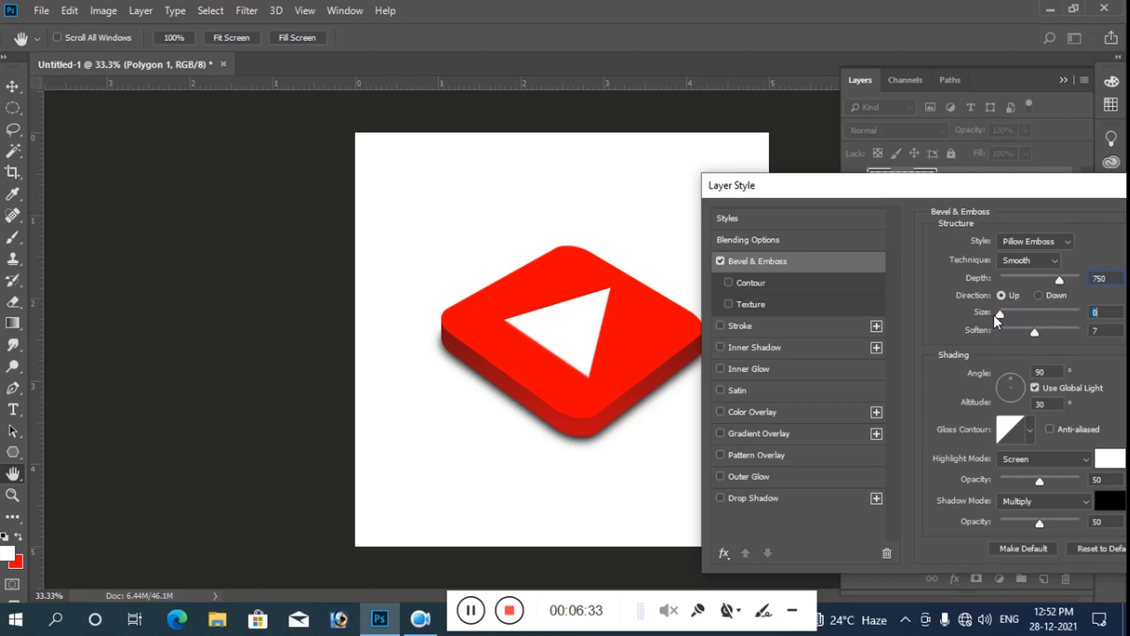
mouse_move(1034, 332)
mouse_down()
mouse_move(1002, 333)
mouse_move(1007, 316)
mouse_up()
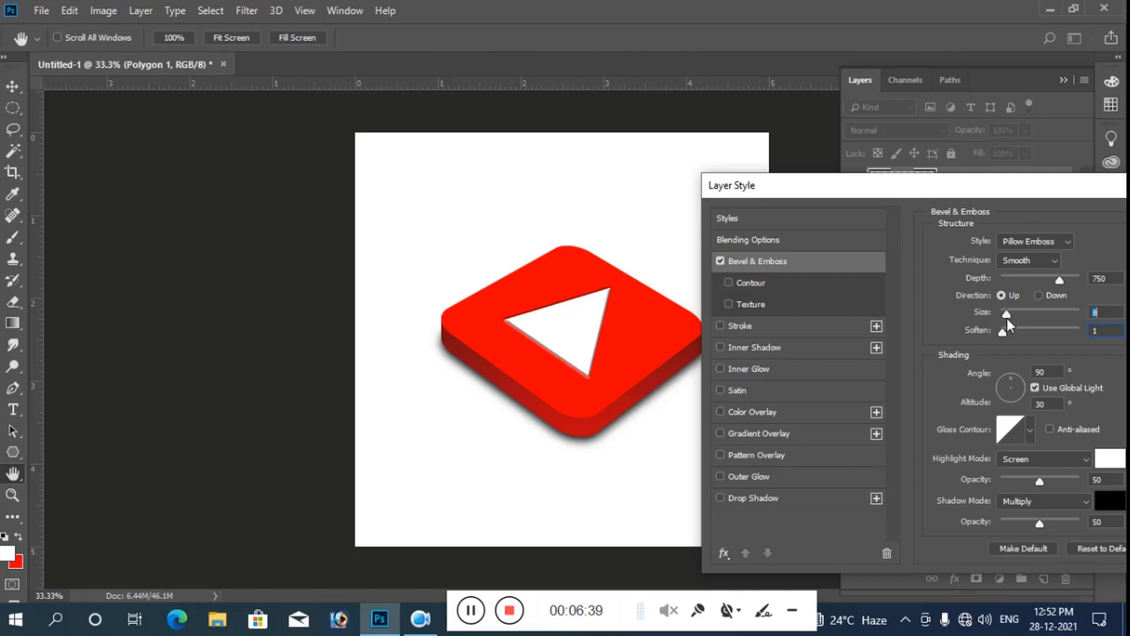
drag(1090, 186, 881, 327)
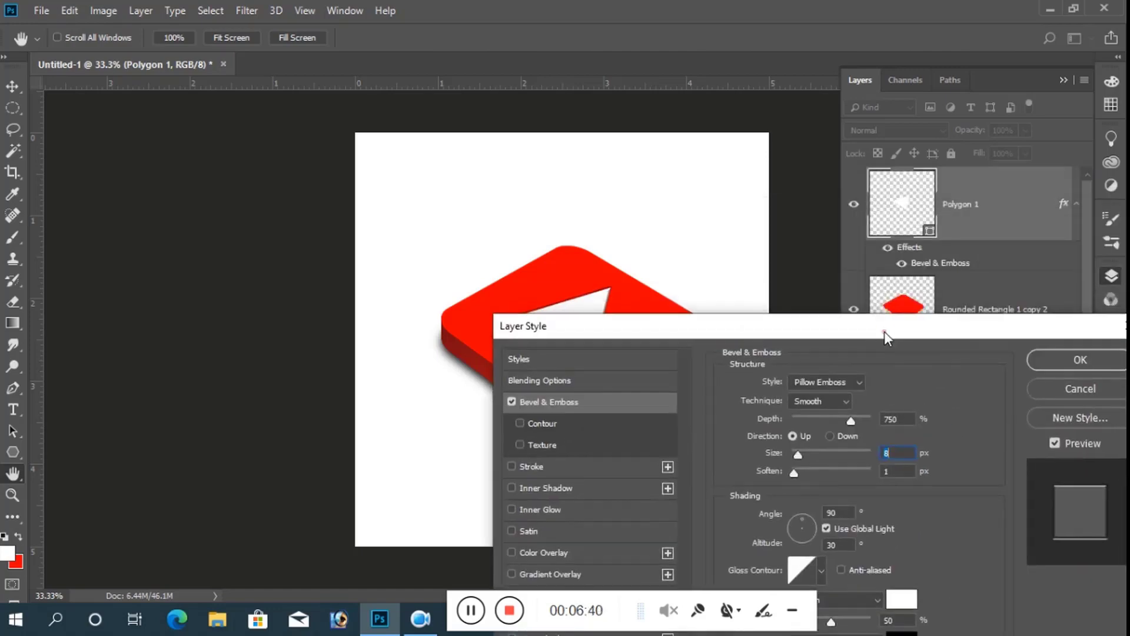
click(1069, 361)
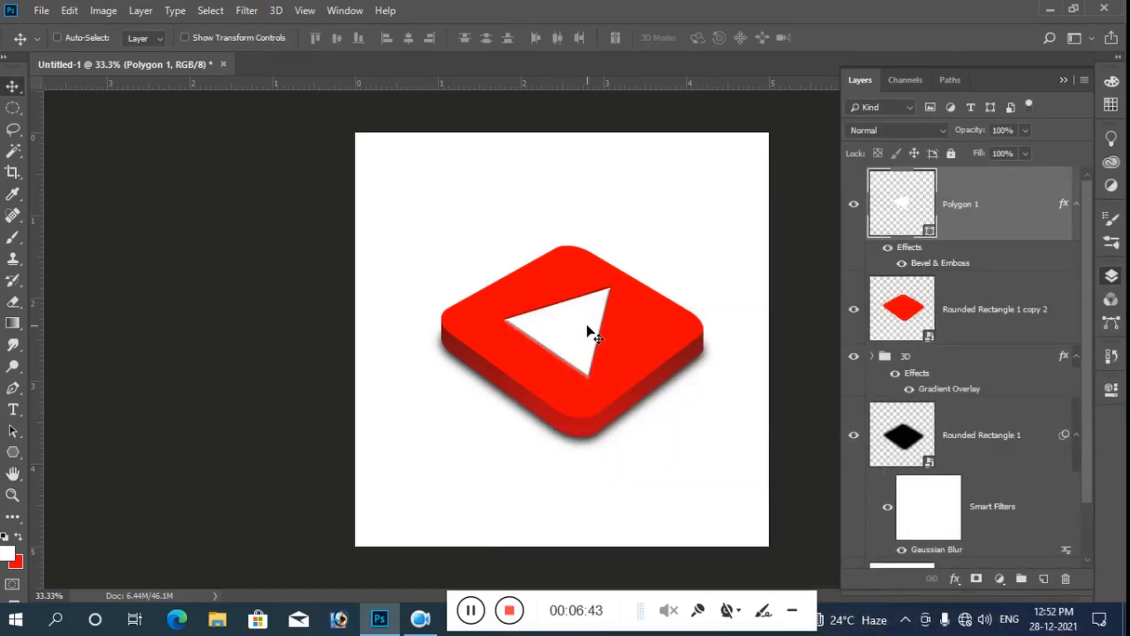
Shrink the white triangle to about 85% and nudge it slightly right and down
drag(588, 327, 598, 331)
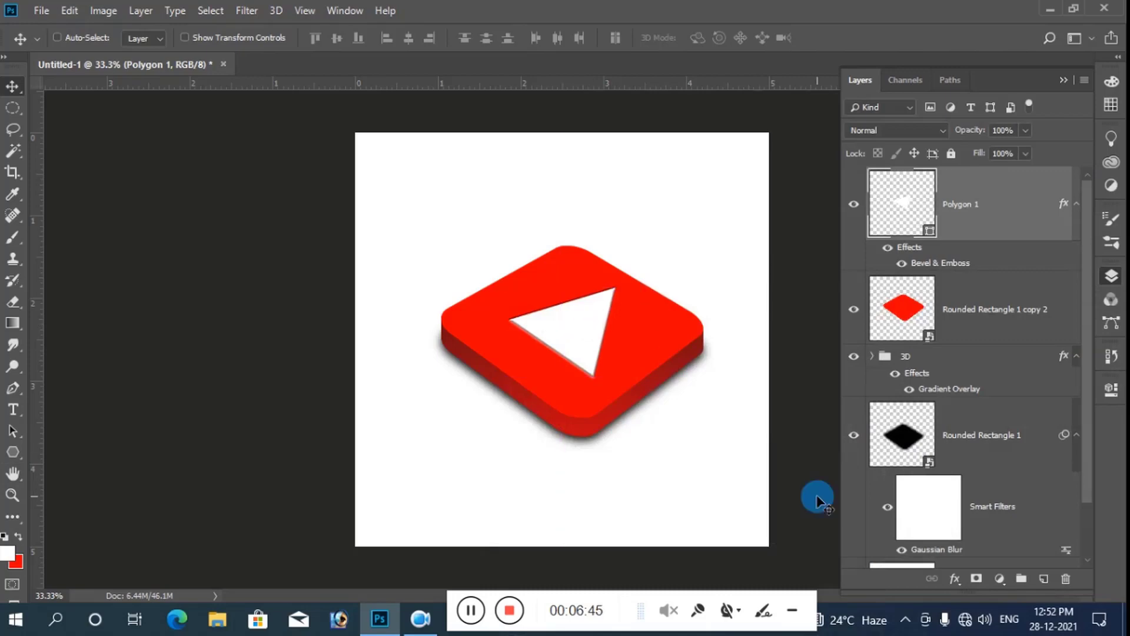
key(ctrl+t)
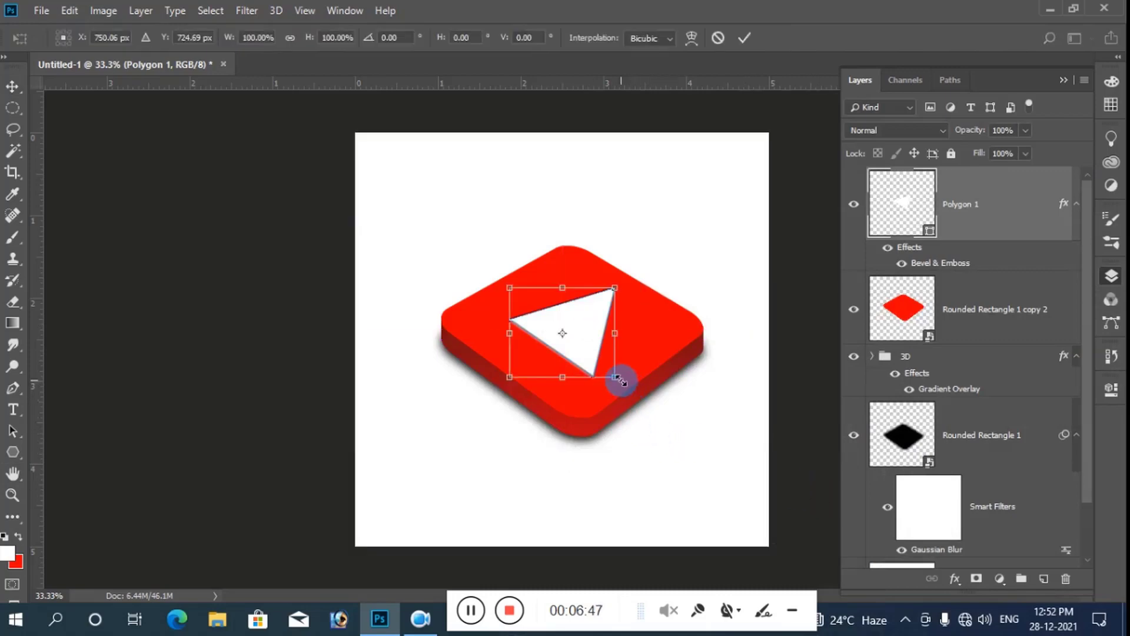
drag(615, 377, 600, 368)
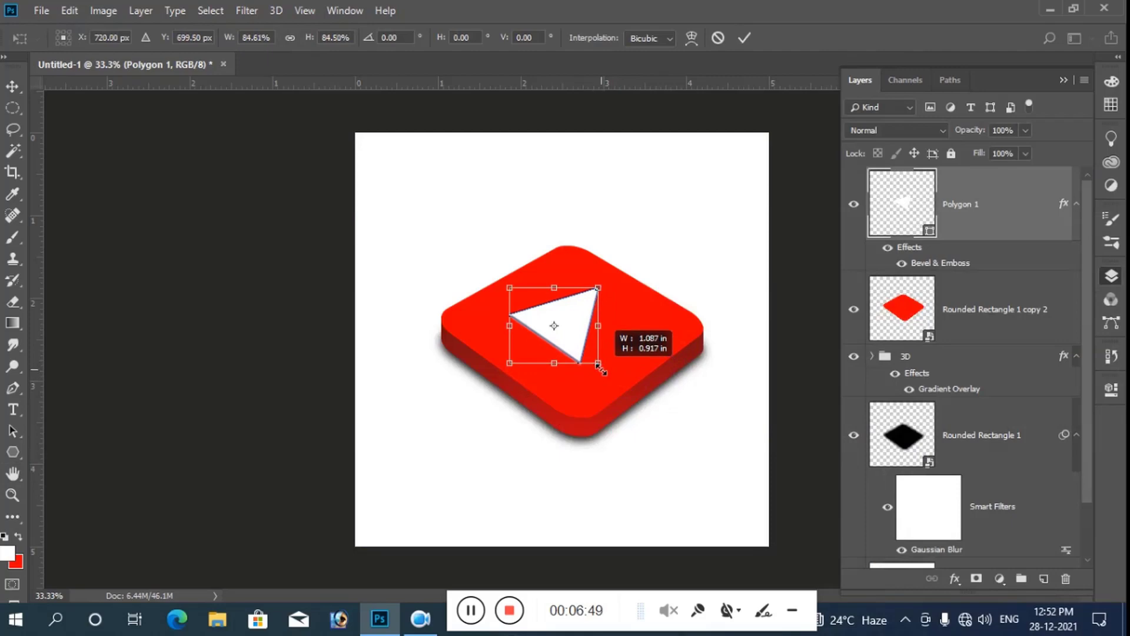
key(Return)
drag(576, 339, 585, 343)
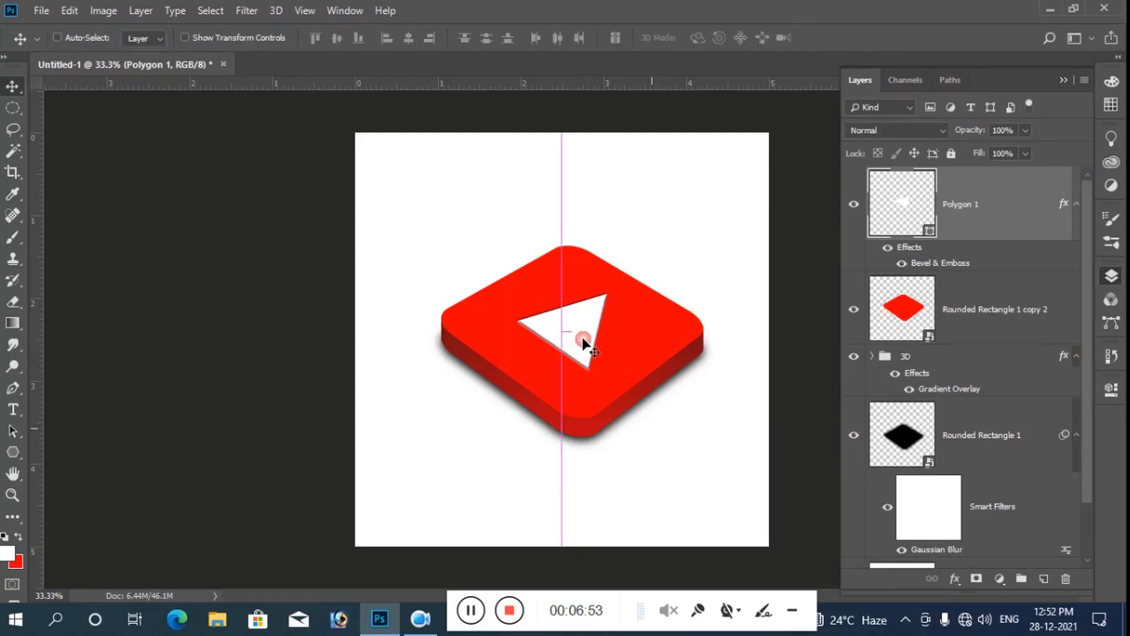
click(674, 483)
drag(674, 484, 674, 483)
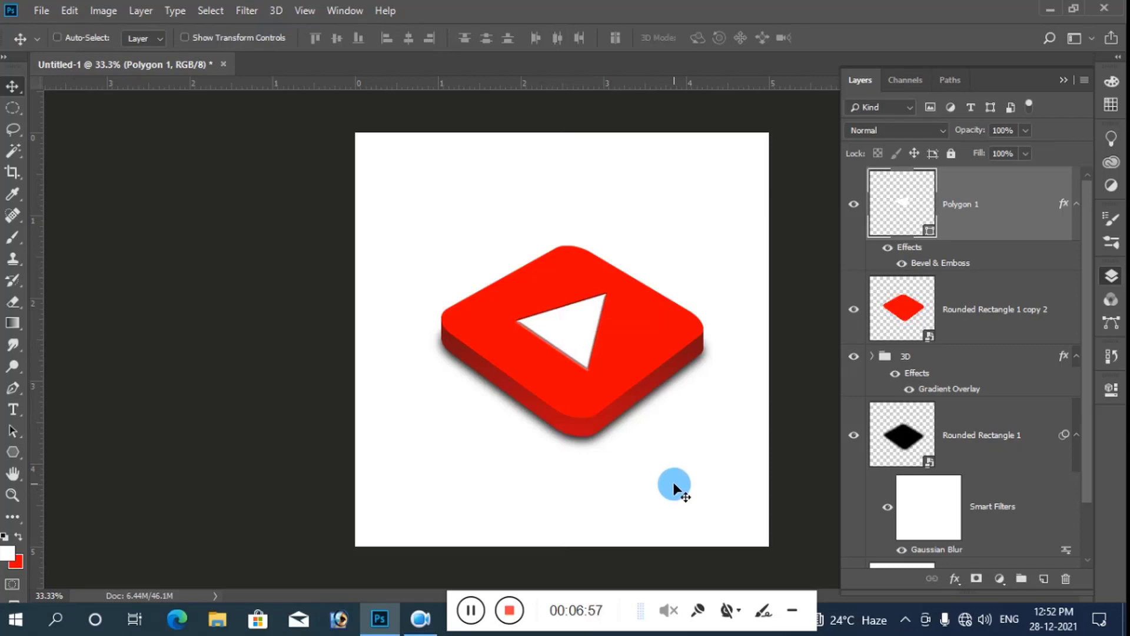
Enlarge the triangle to about 123% and recentre it on the red face
key(ctrl+t)
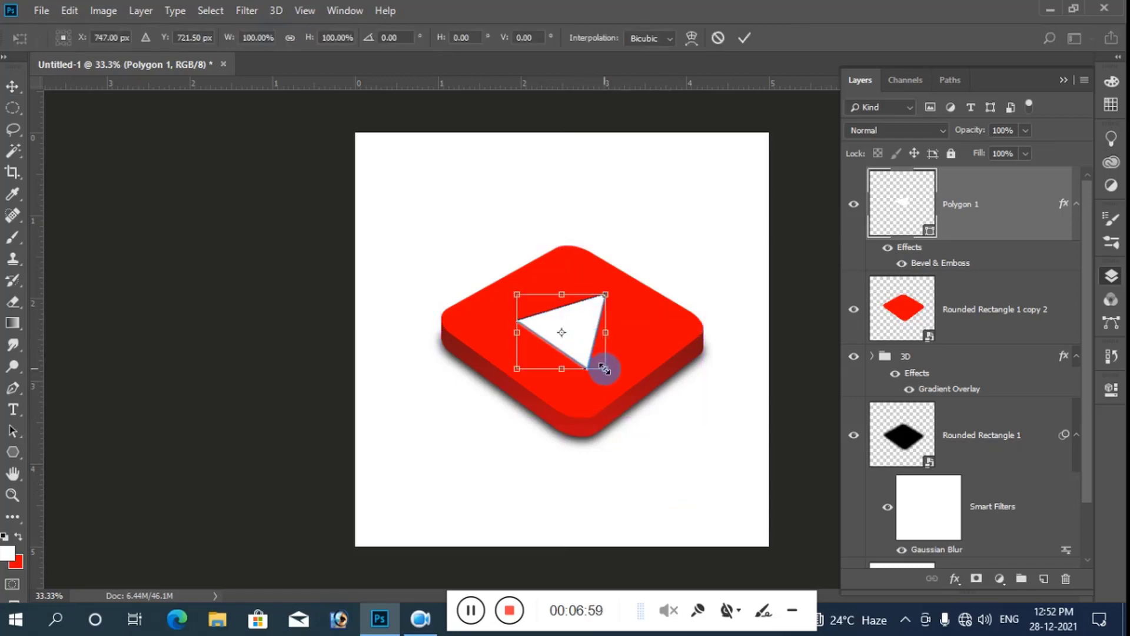
drag(605, 369, 615, 380)
drag(585, 332, 584, 336)
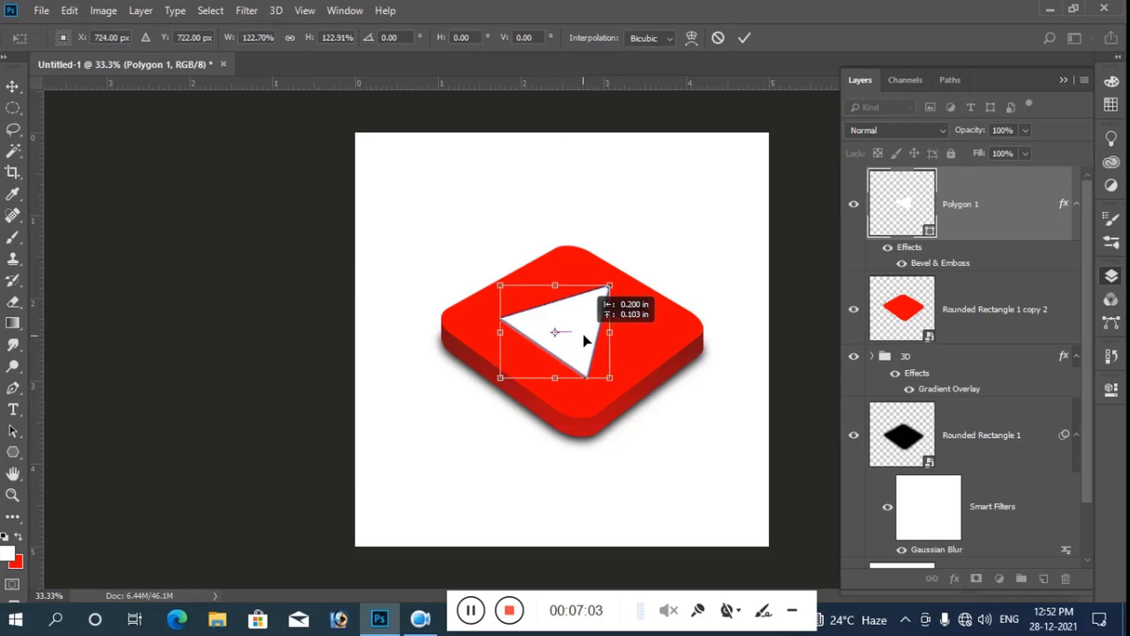
double_click(582, 334)
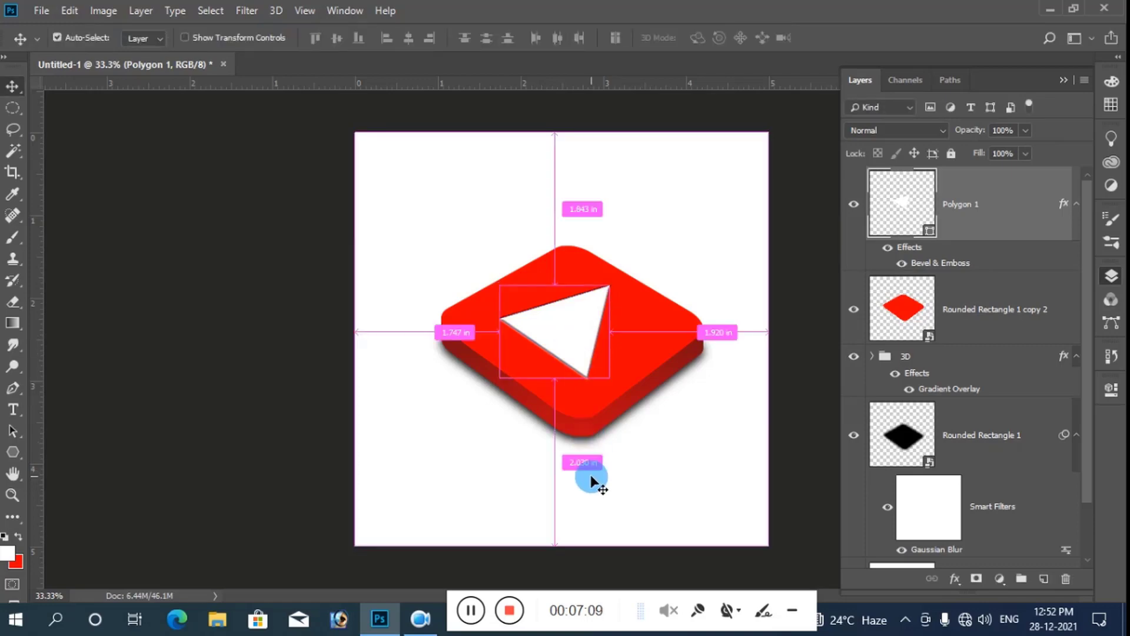
Rotate the triangle by about 3.5 degrees
key(ctrl+t)
drag(618, 272, 618, 273)
click(677, 447)
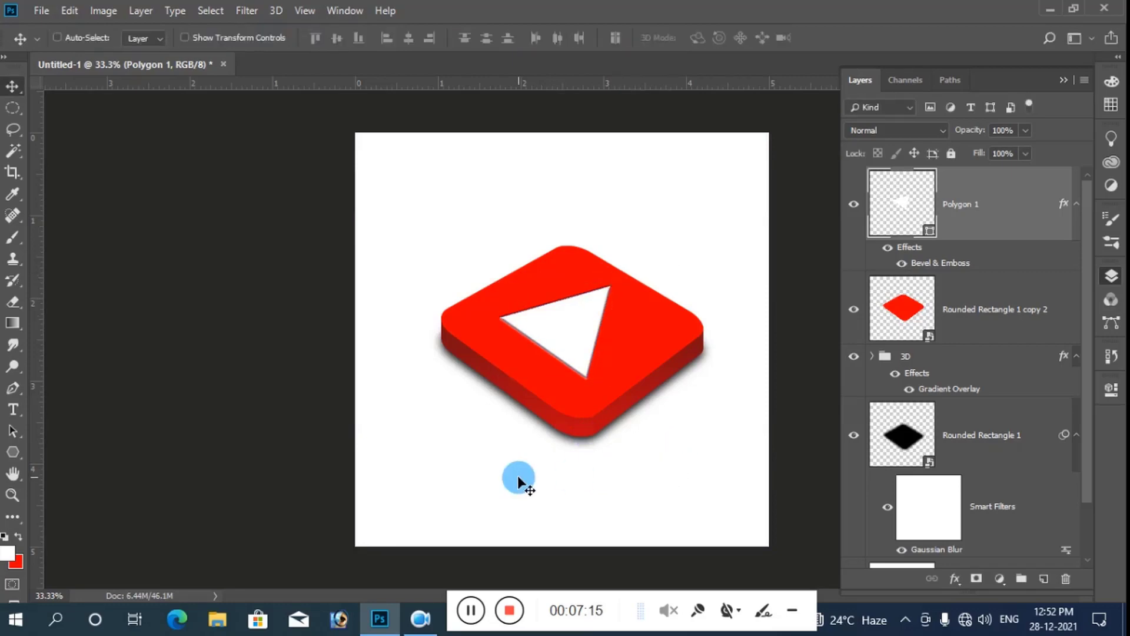
key(t)
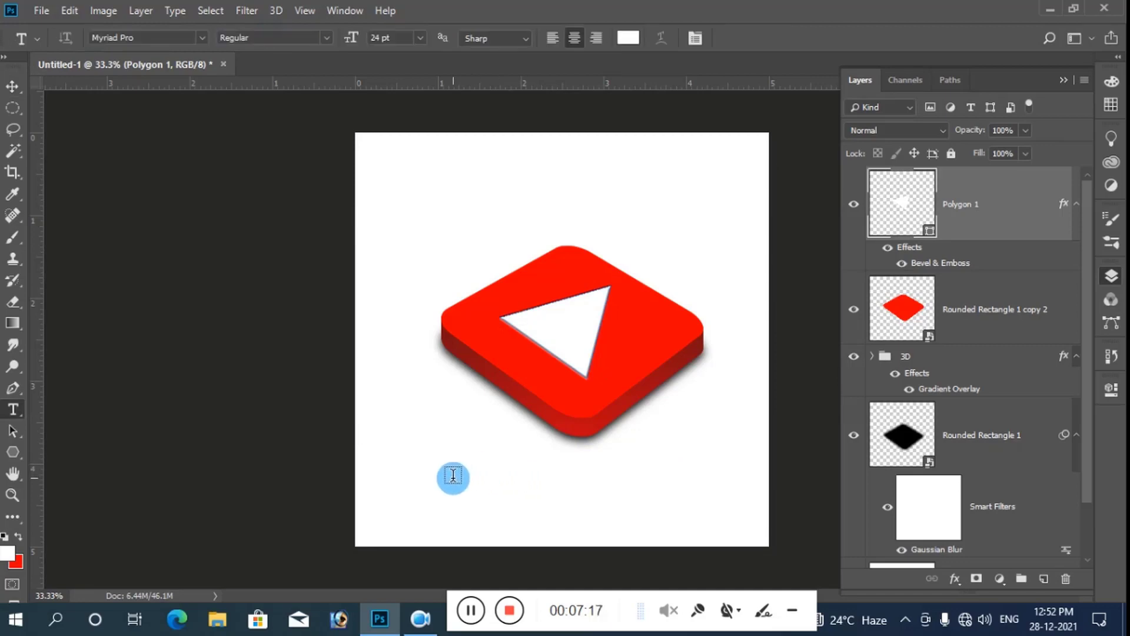
Set the foreground colour to bright red ff0000
click(13, 555)
click(853, 383)
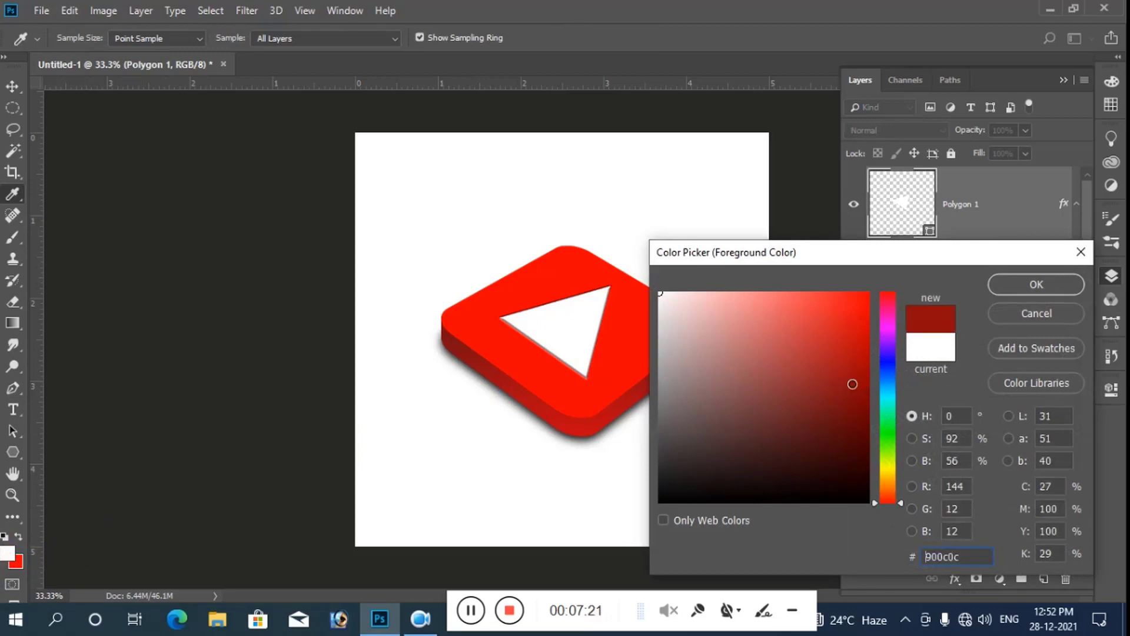
text(ff0000)
click(1029, 285)
Add the text 'Tech Tamil Info' and centre it beneath the icon
key(t)
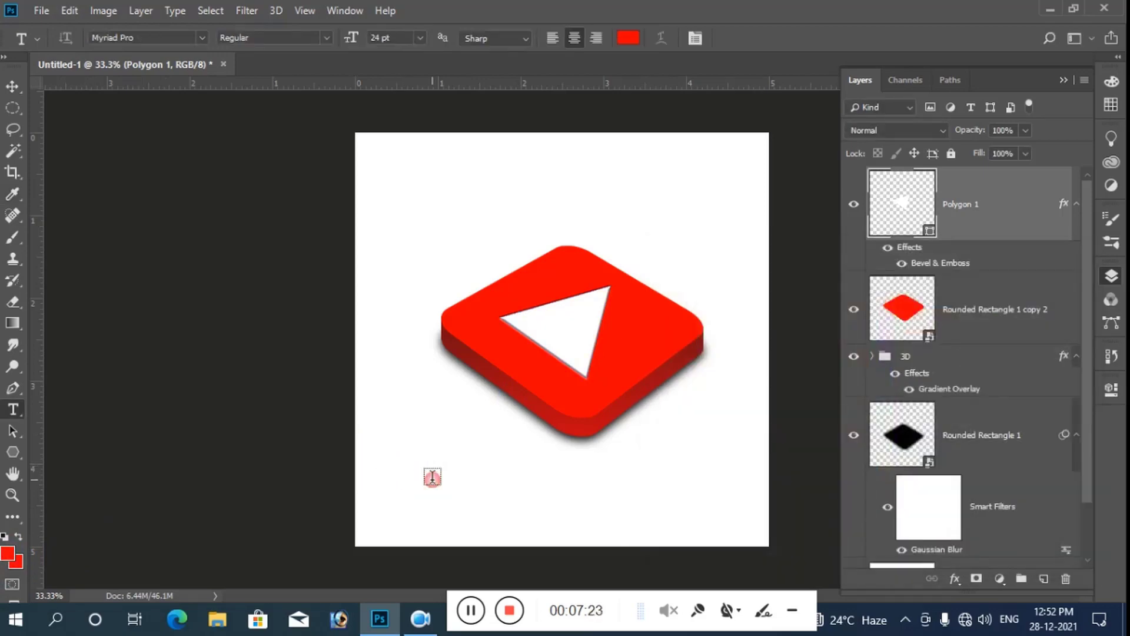
click(432, 477)
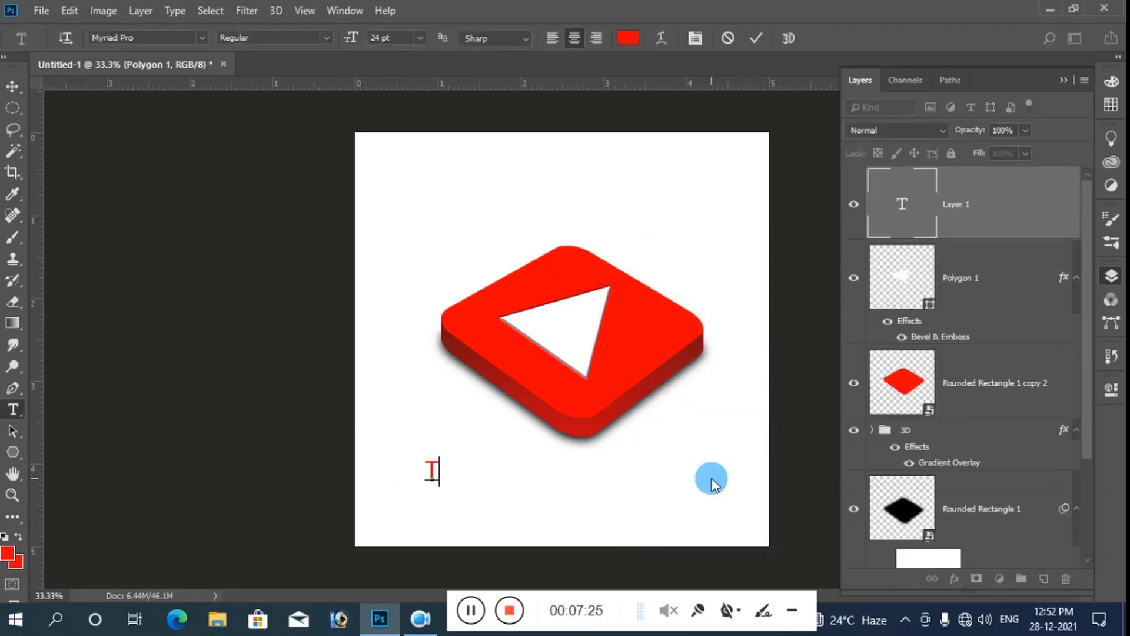
text(Tech)
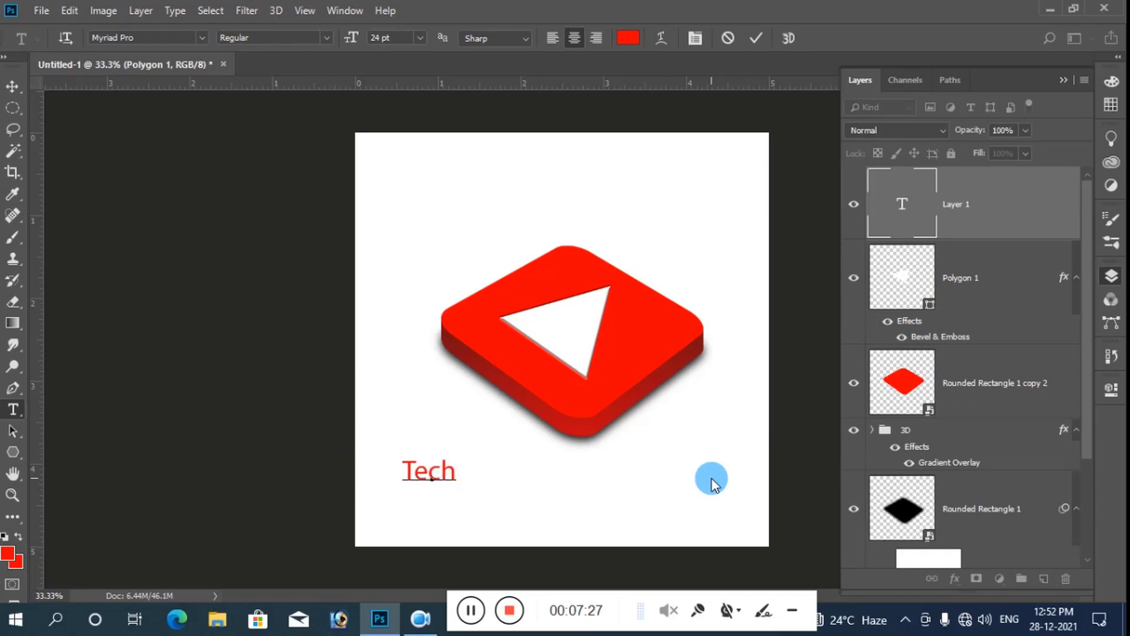
text( T)
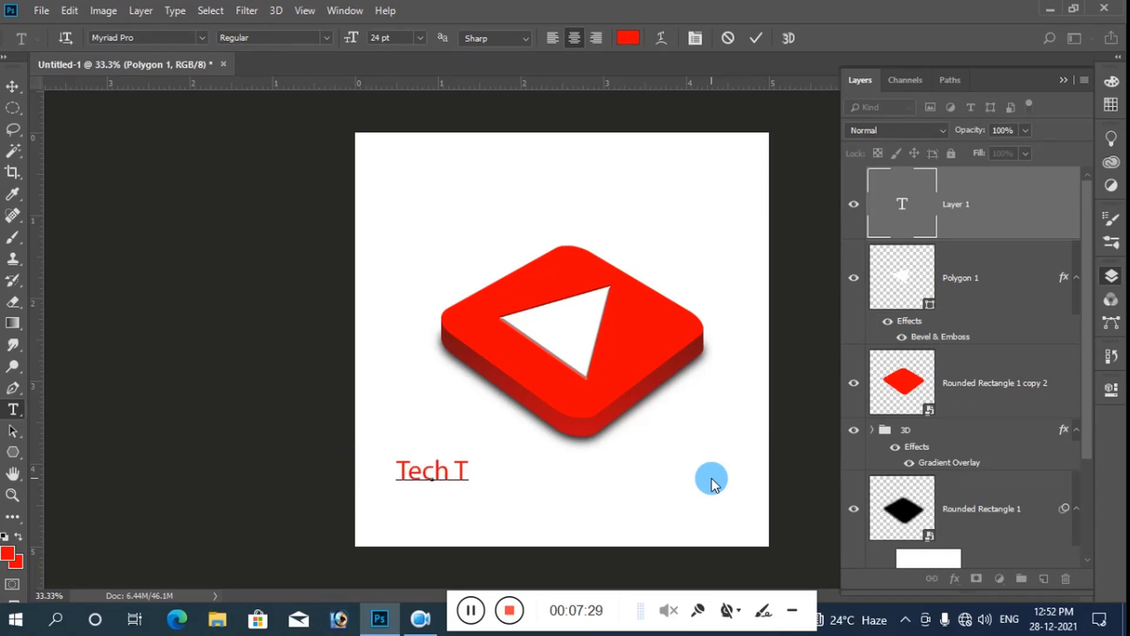
text(amil )
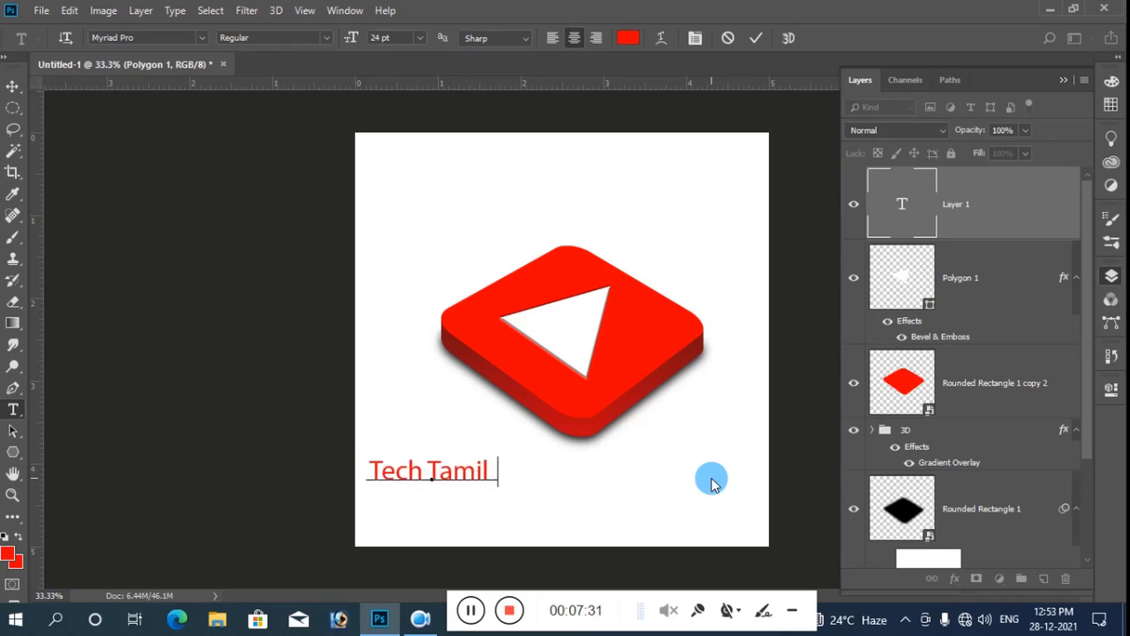
text(Info)
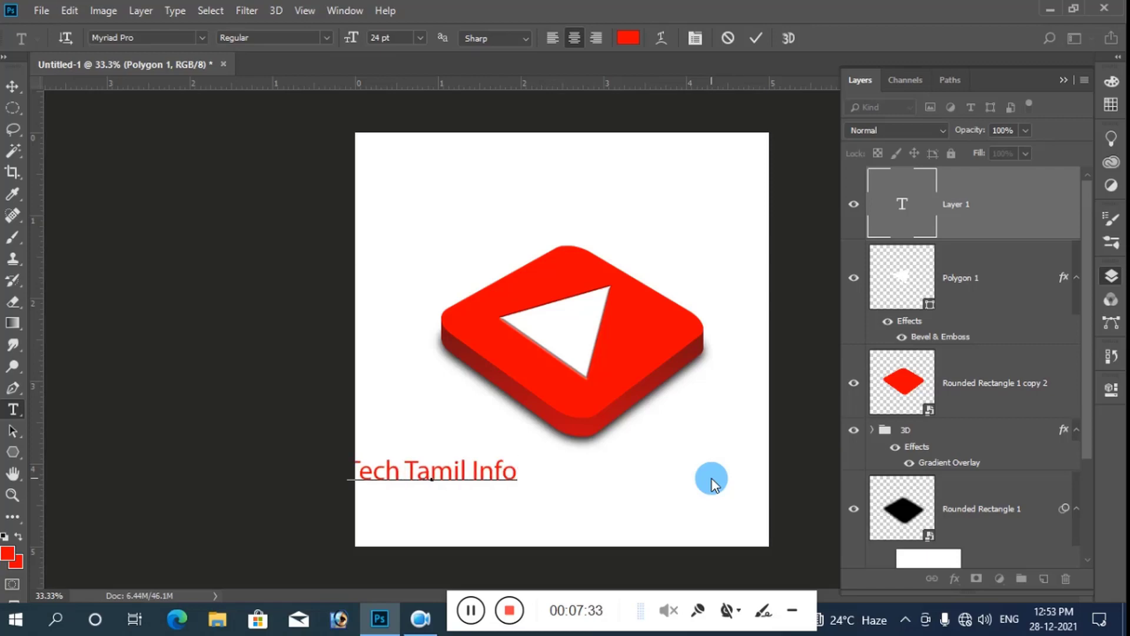
key(ctrl+Return)
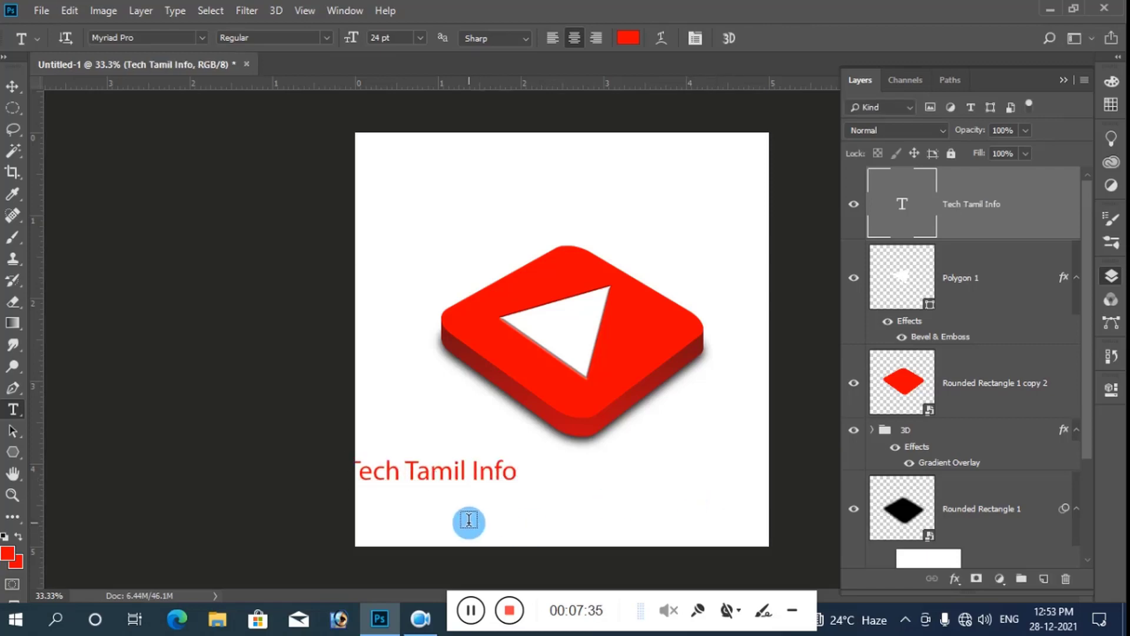
key(v)
drag(455, 492, 584, 469)
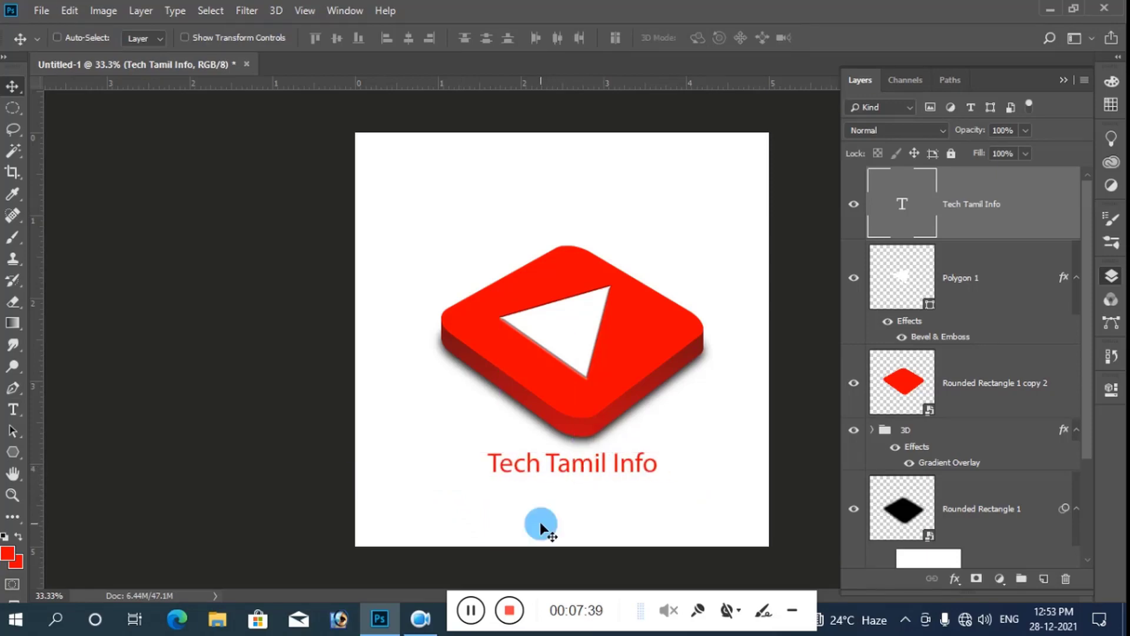
Type the tagline 'LIke Share Subscribe......' below the title
key(t)
click(486, 509)
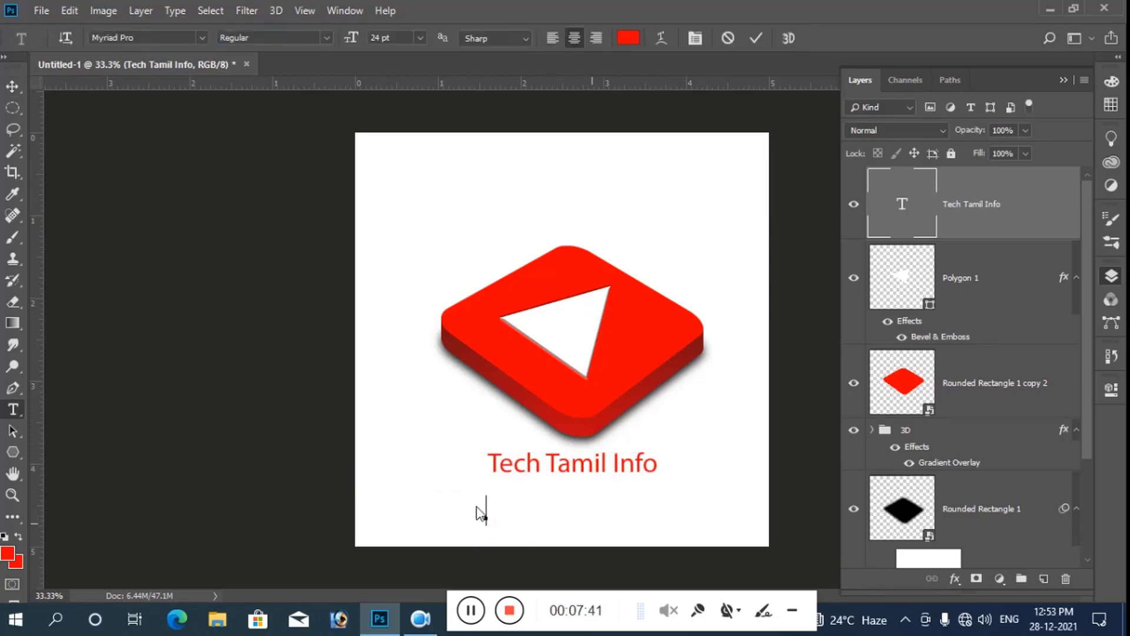
text(LIk)
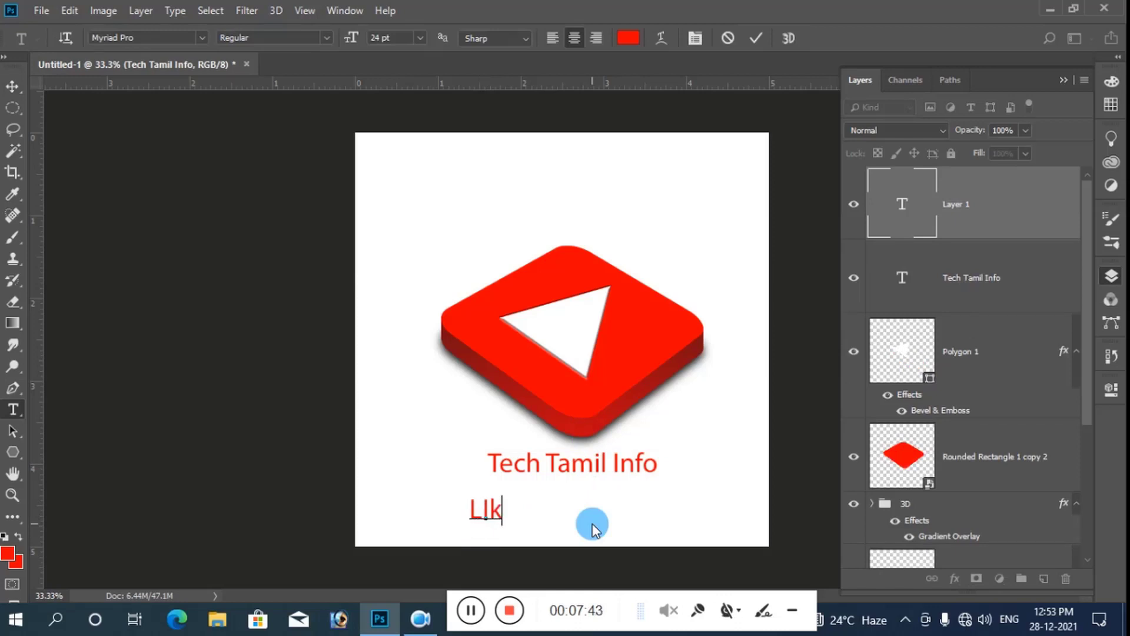
text(e S)
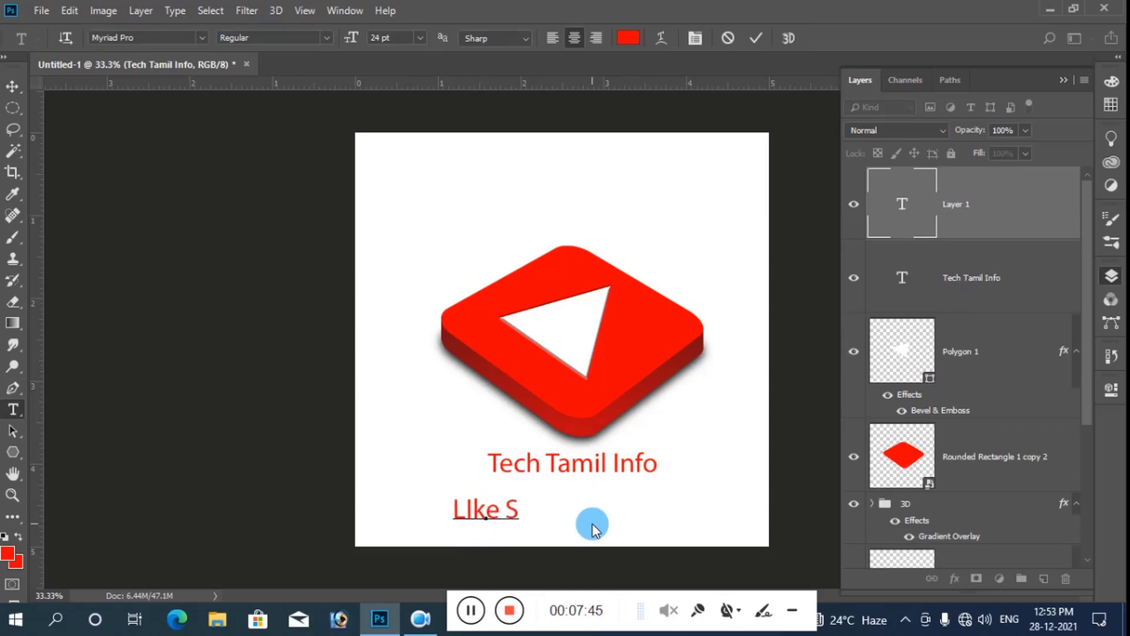
text(har)
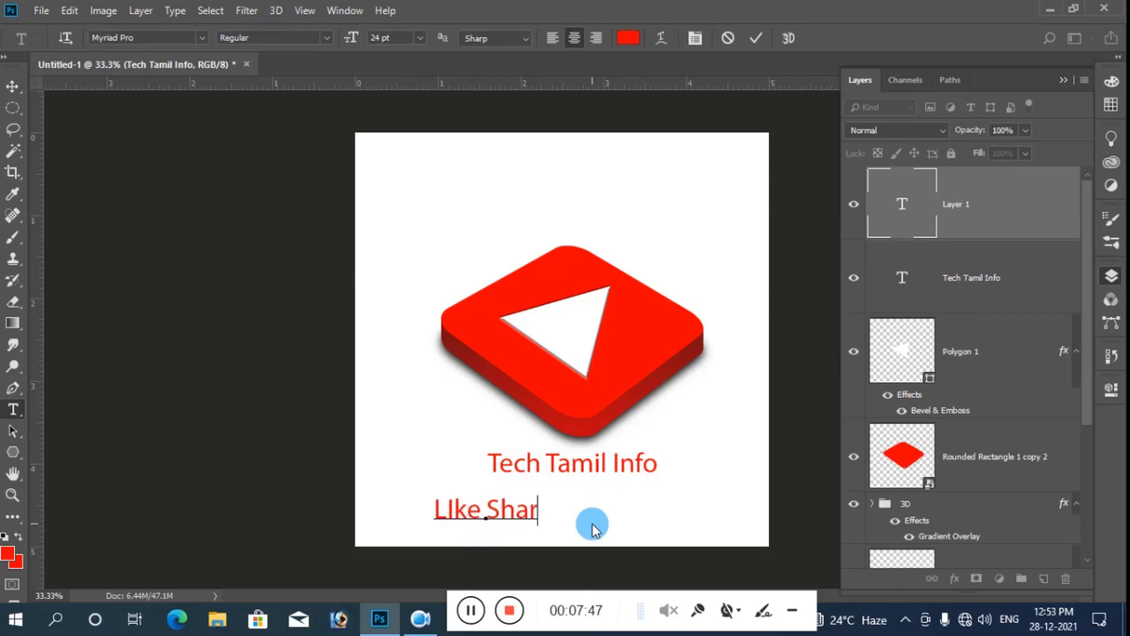
text(e )
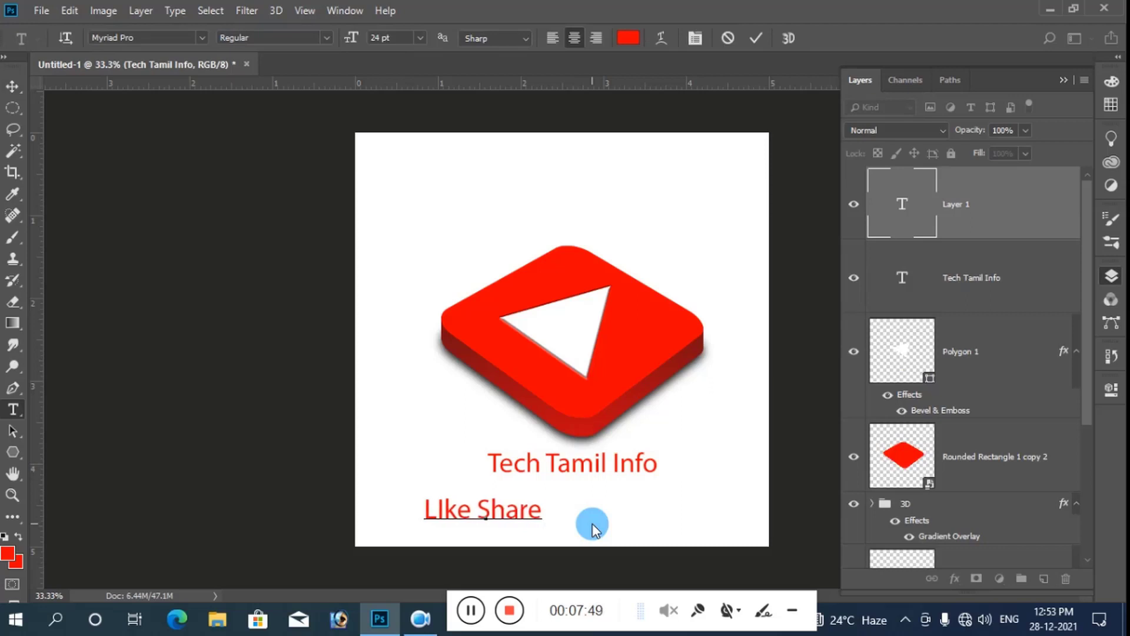
text(s)
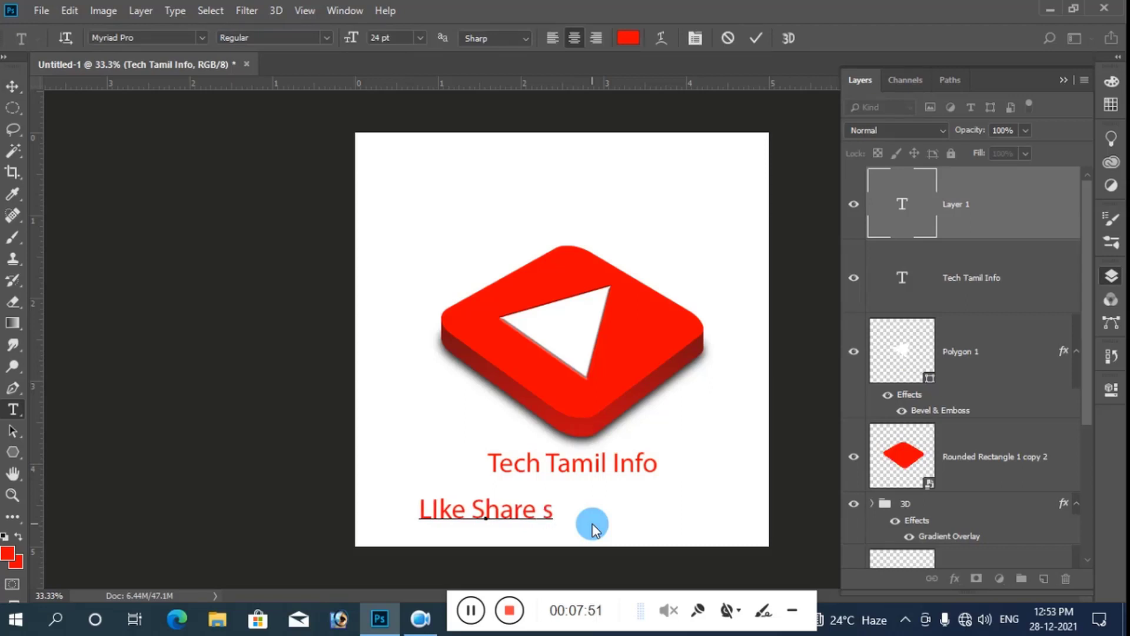
key(BackSpace)
text(S)
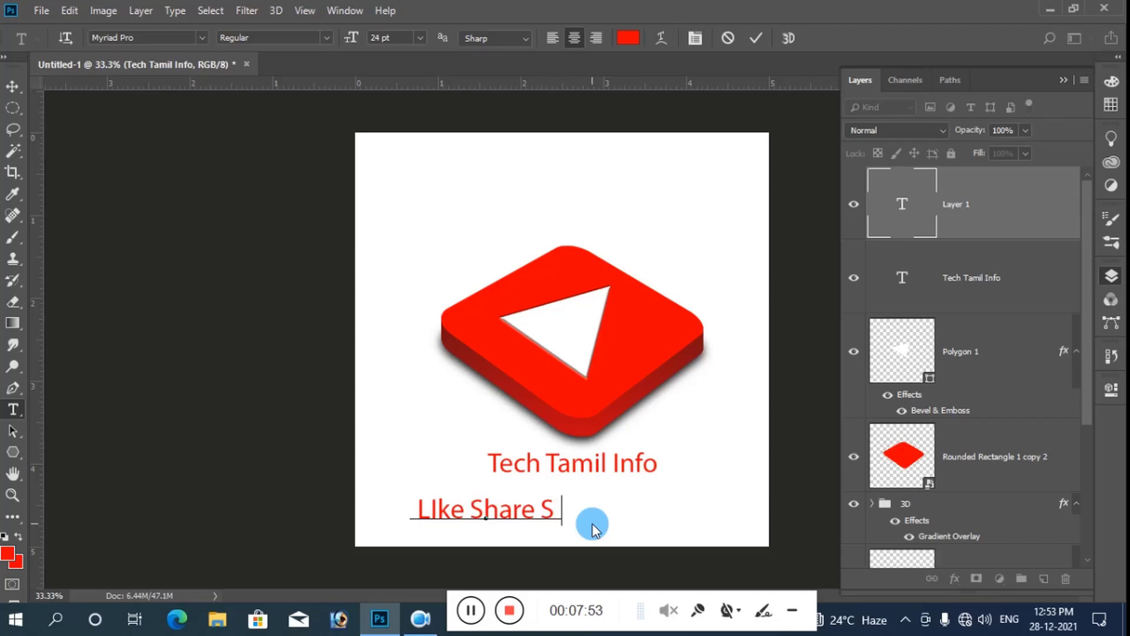
text(ubscr)
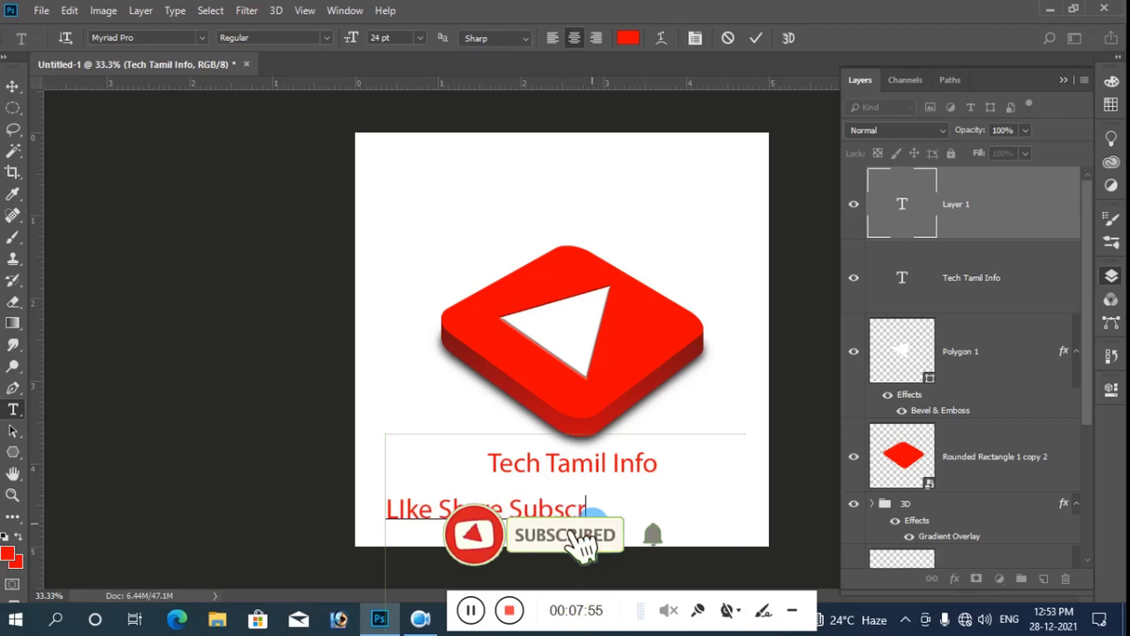
text(ibe)
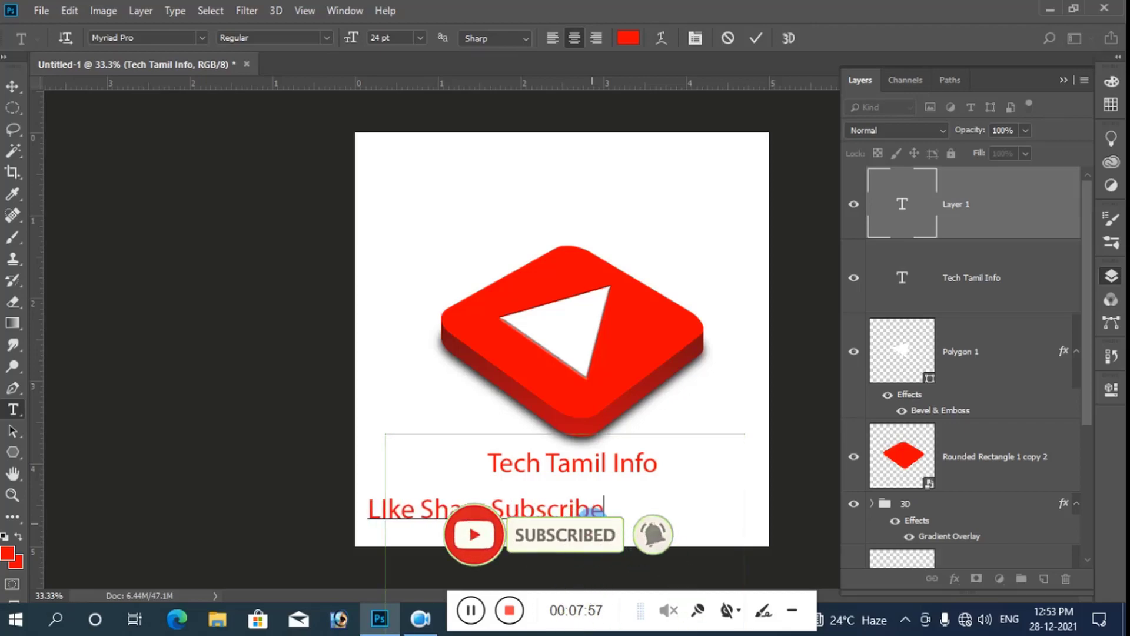
text(......)
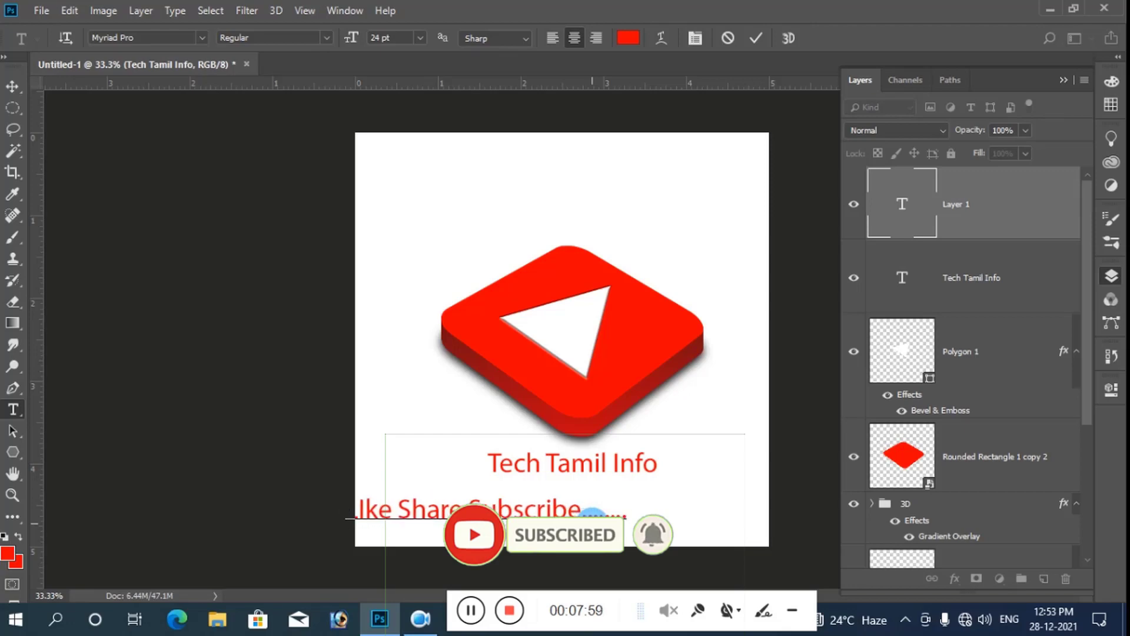
key(ctrl+Return)
Move the tagline under the title, scale it to about half size, and nudge it into place
key(v)
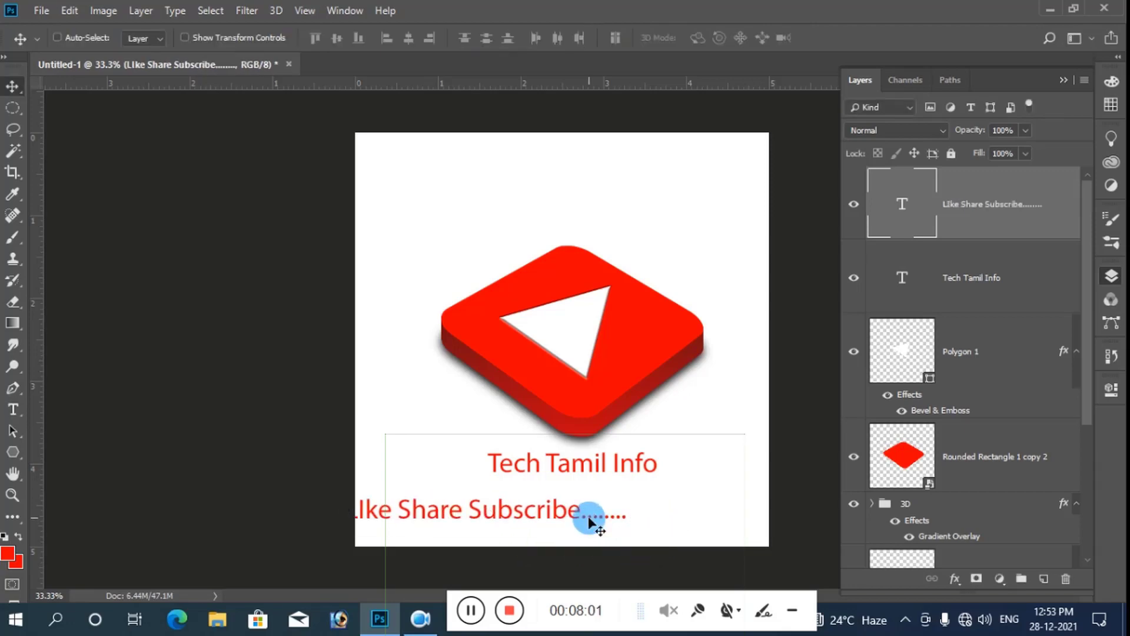
drag(589, 521, 652, 498)
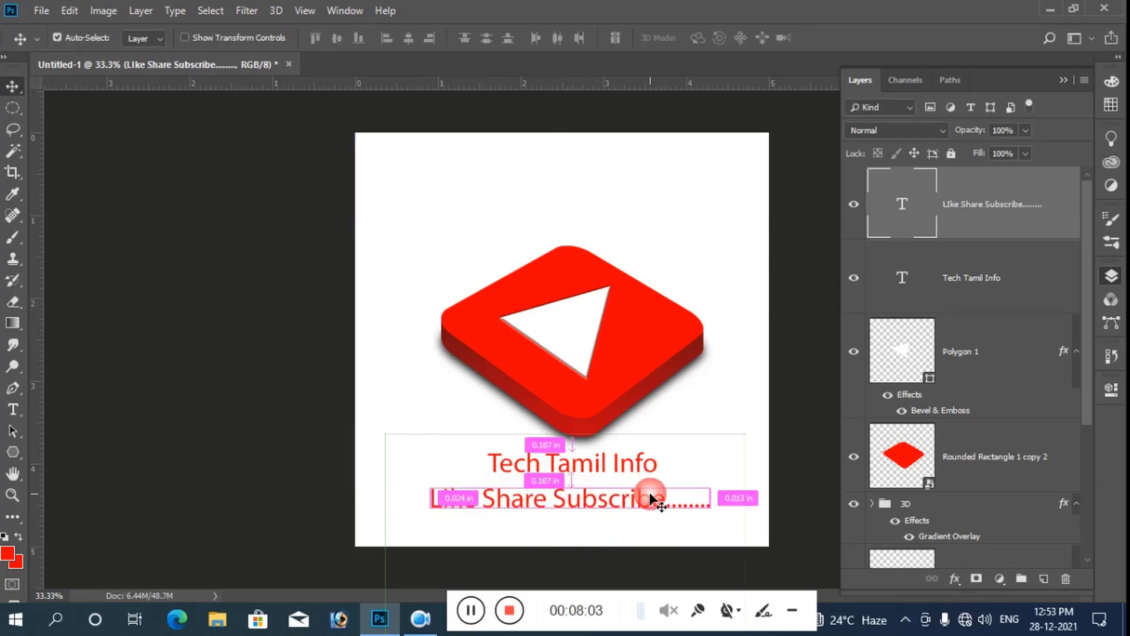
key(ctrl+t)
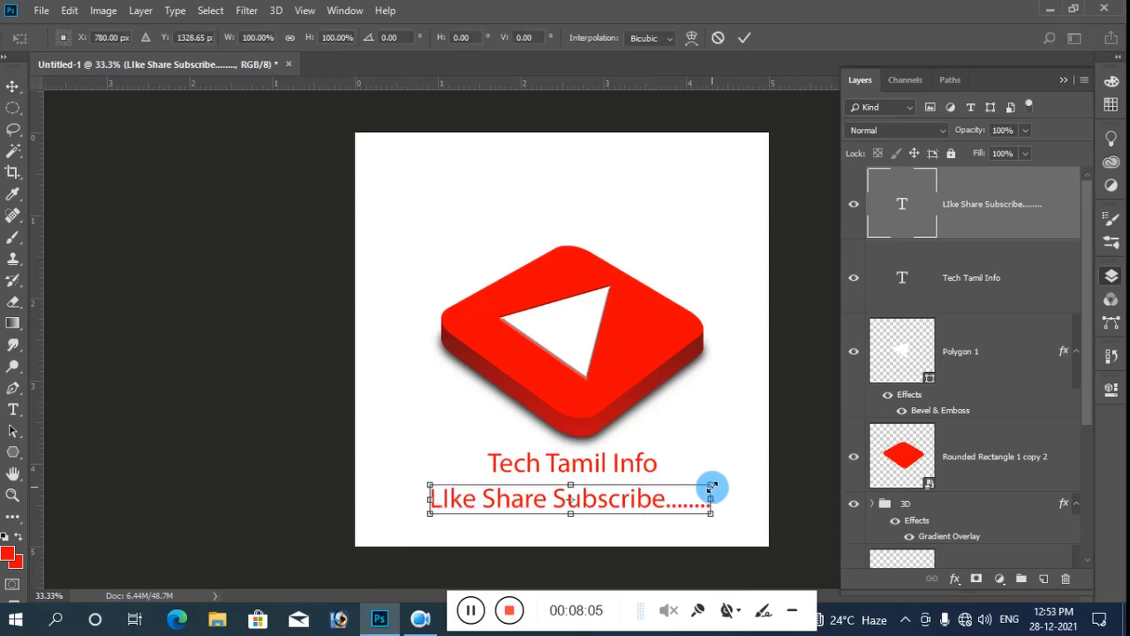
mouse_move(711, 487)
mouse_down()
mouse_move(576, 518)
mouse_move(595, 494)
mouse_up()
key(Return)
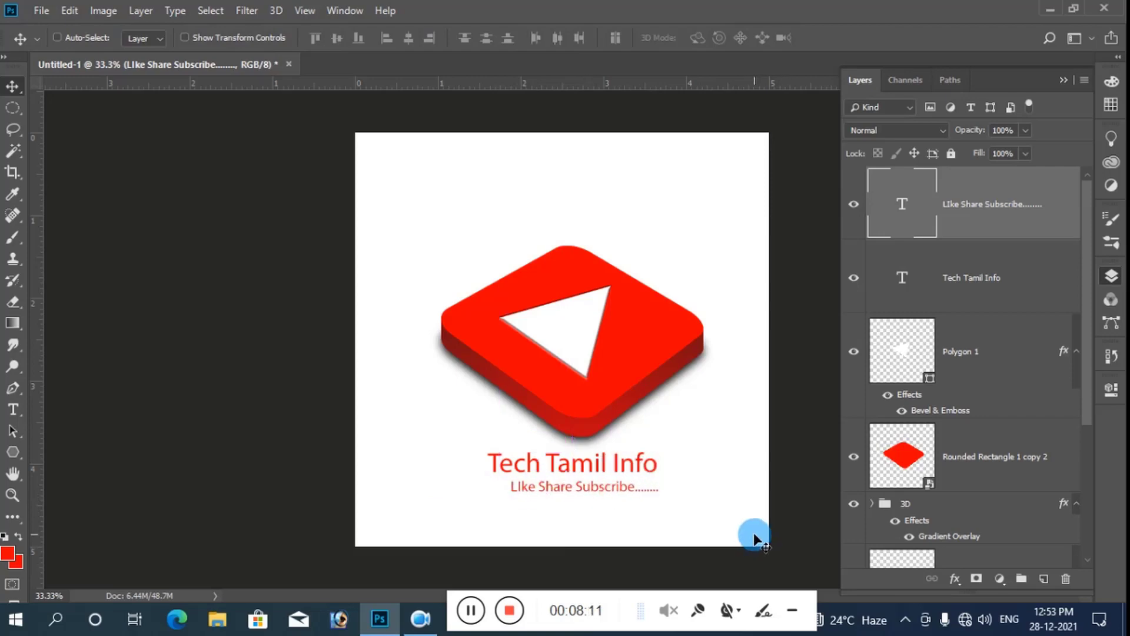
key(Left)
key(Left)
key(Left)
key(Down)
key(Down)
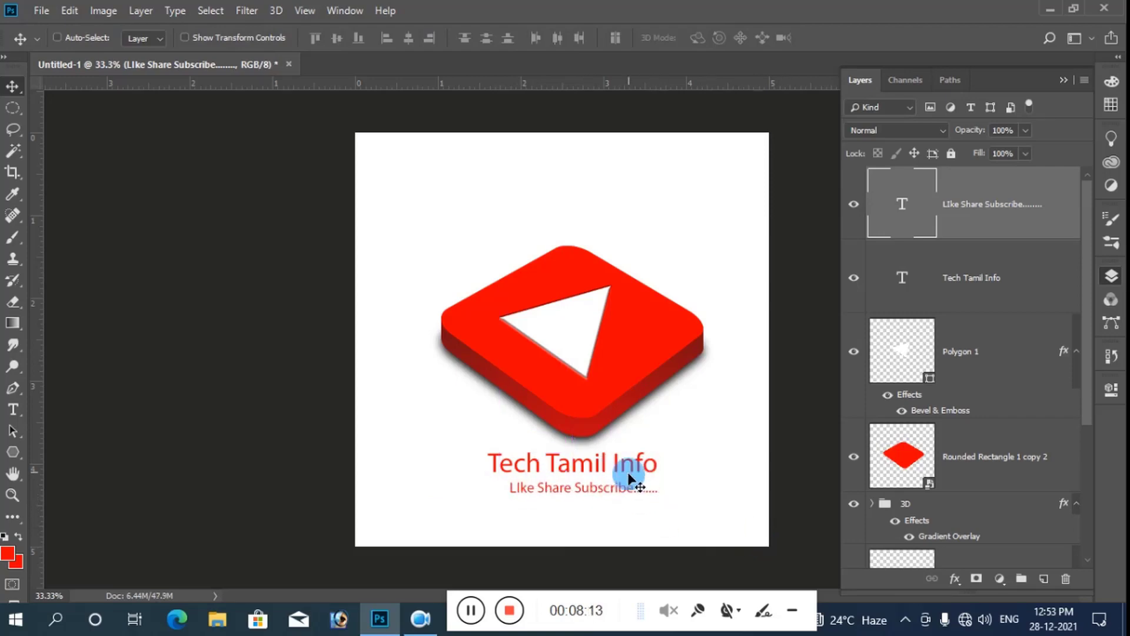
Enlarge the Tech Tamil Info title to about 117% and place it above the tagline
right_click(554, 462)
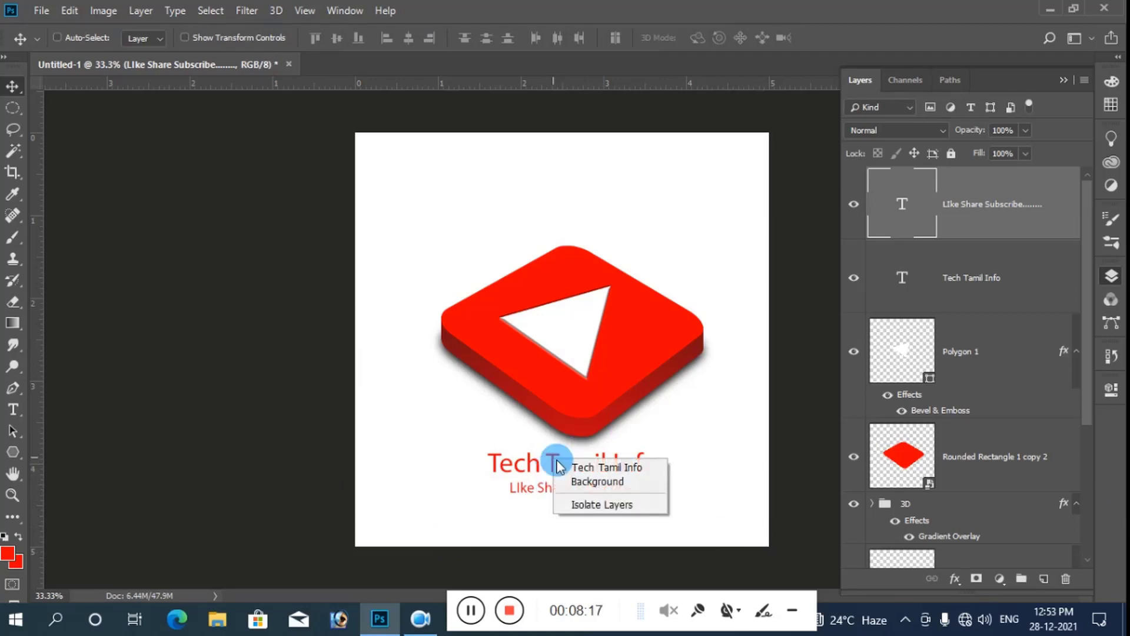
click(574, 469)
key(ctrl+t)
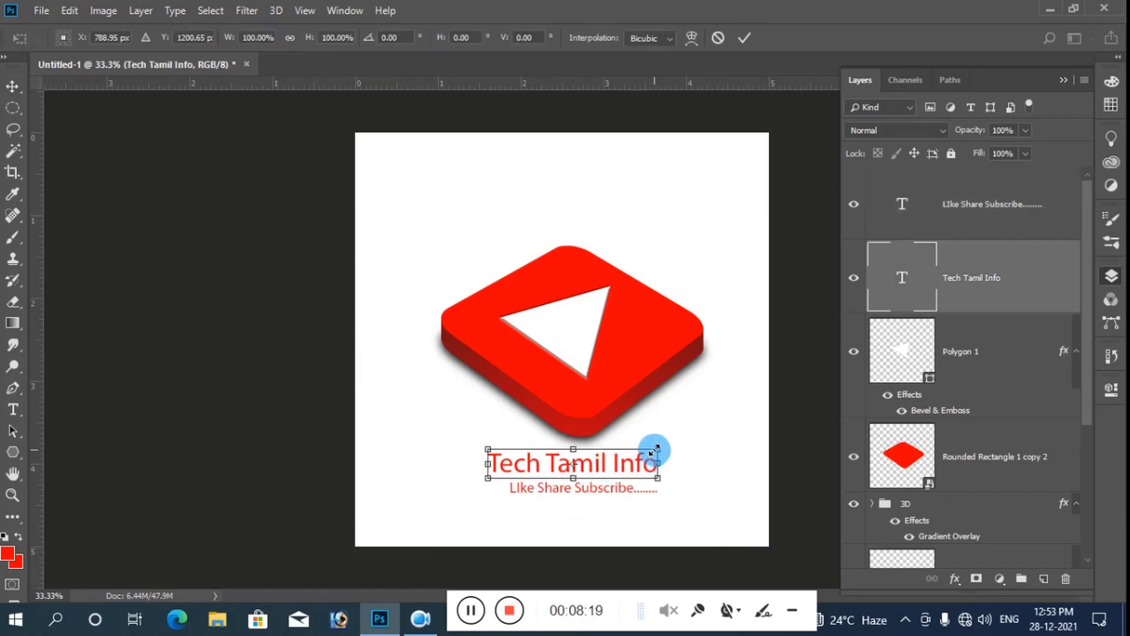
drag(654, 464, 688, 460)
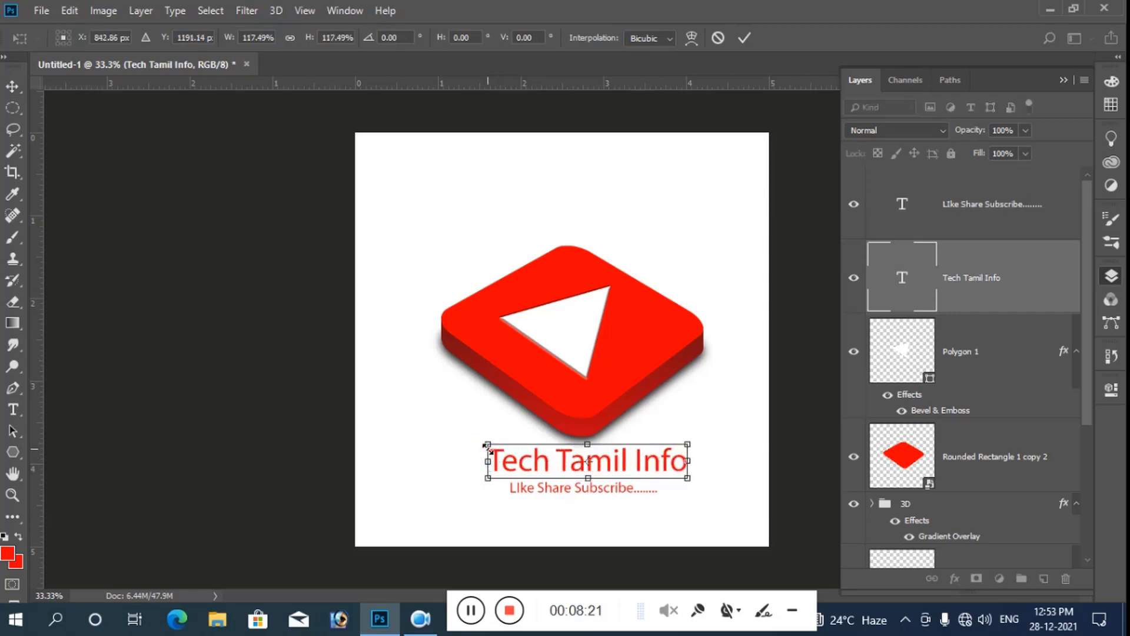
drag(489, 458, 479, 458)
key(Return)
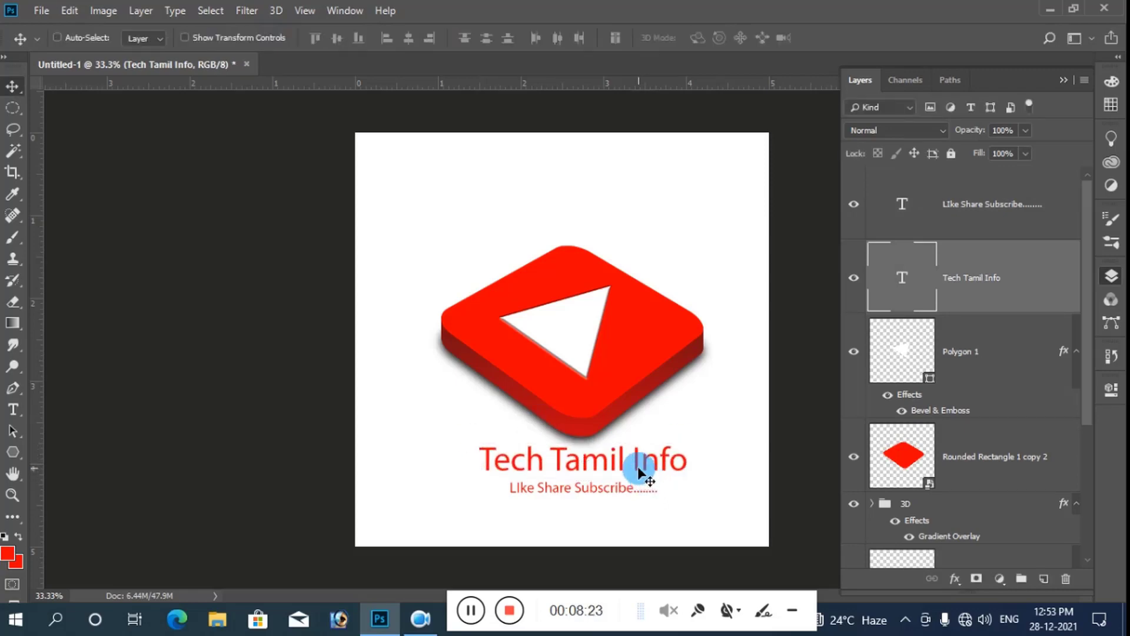
drag(643, 469, 633, 471)
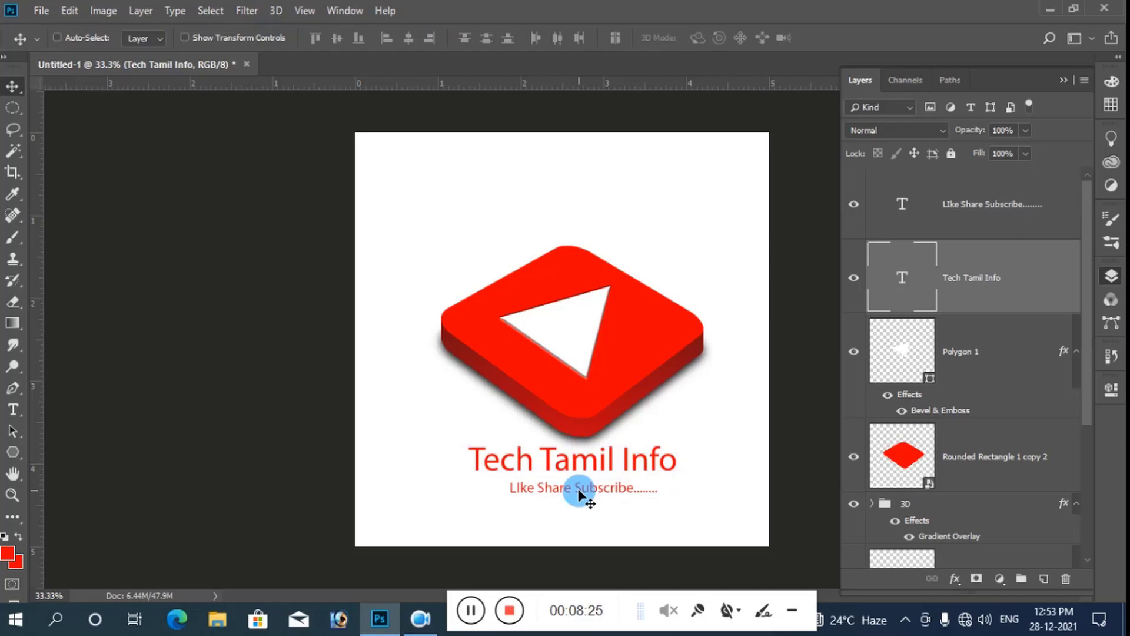
Centre the title horizontally on the canvas using Align Horizontal Centers
key(ctrl+a)
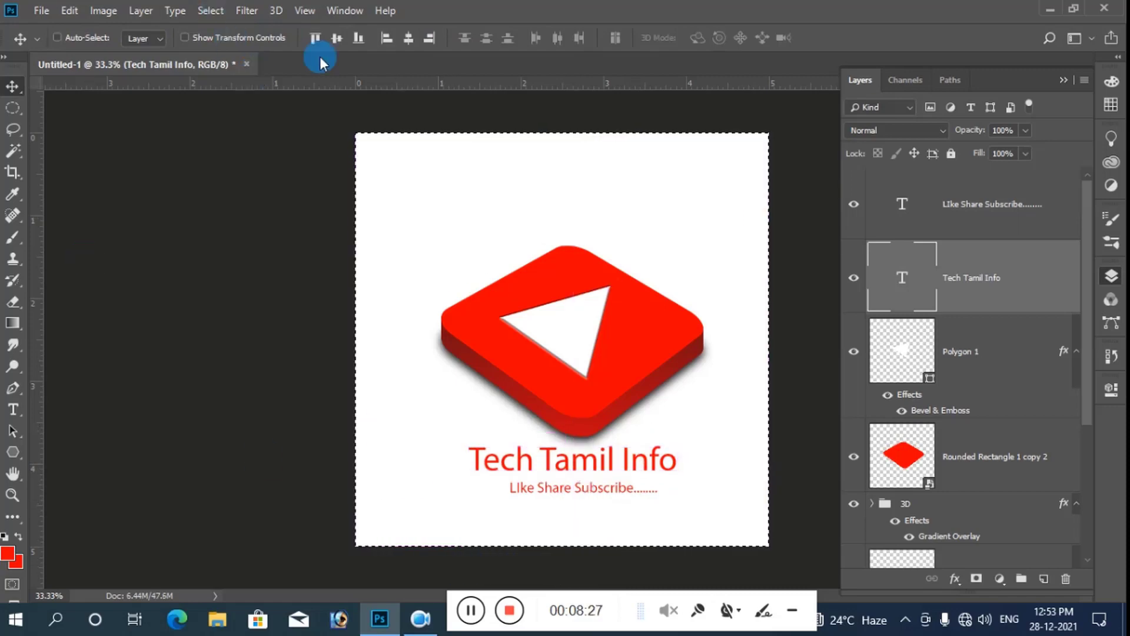
click(407, 39)
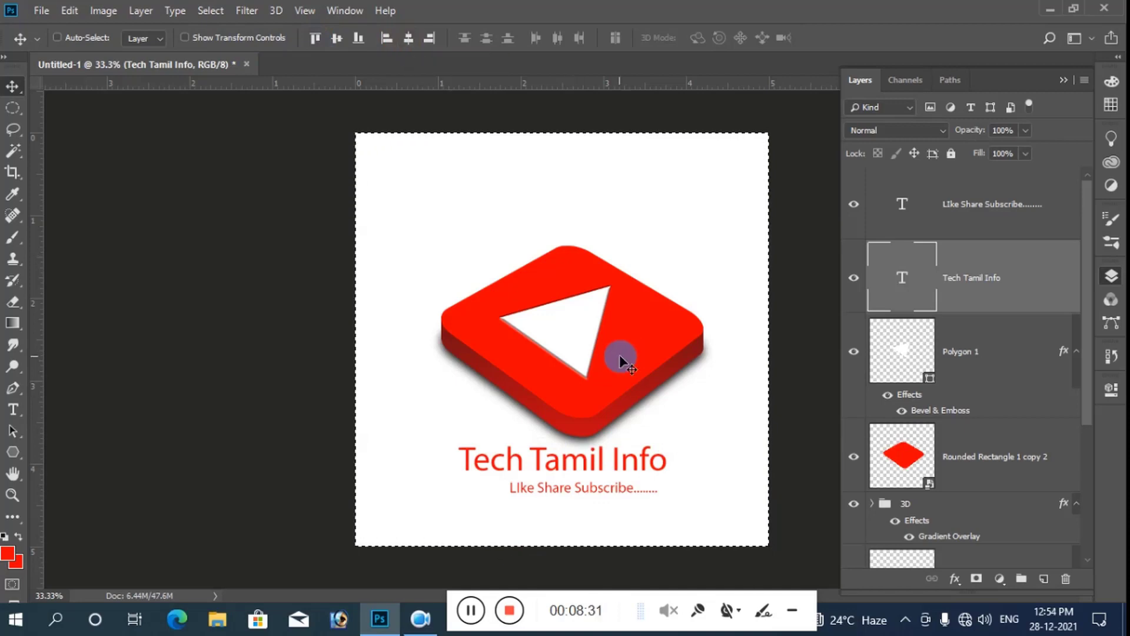
key(ctrl+d)
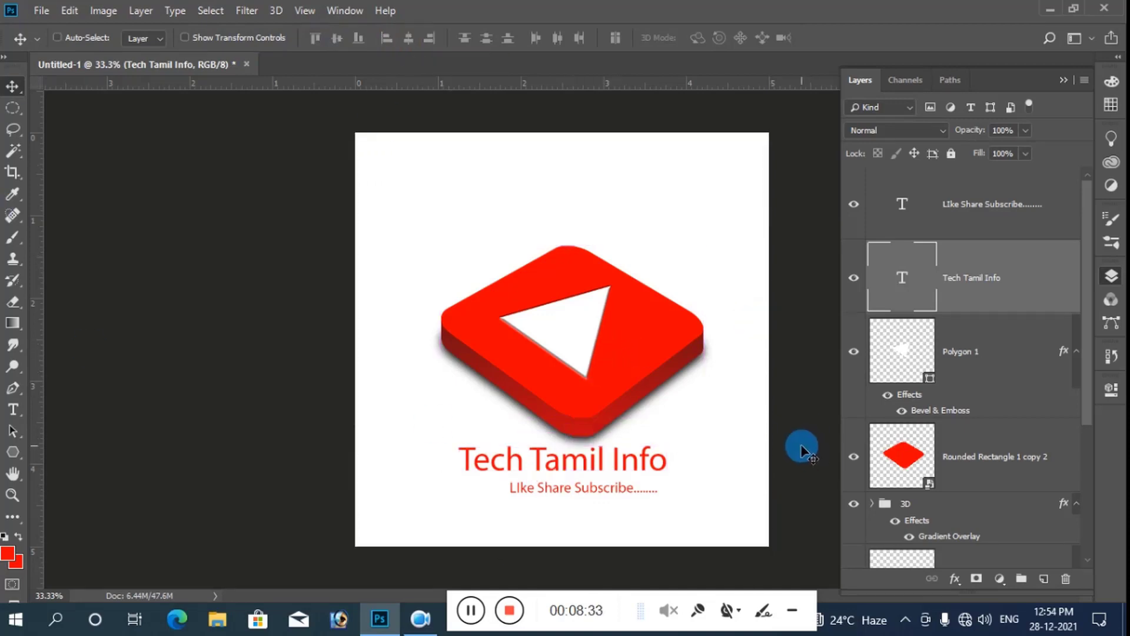